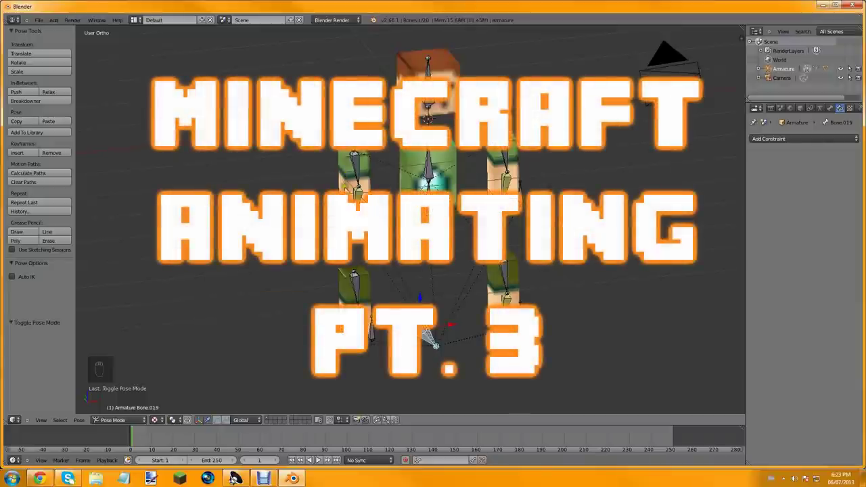
pyautogui.moveTo(344, 188); pyautogui.dragTo(285, 188, button='middle')
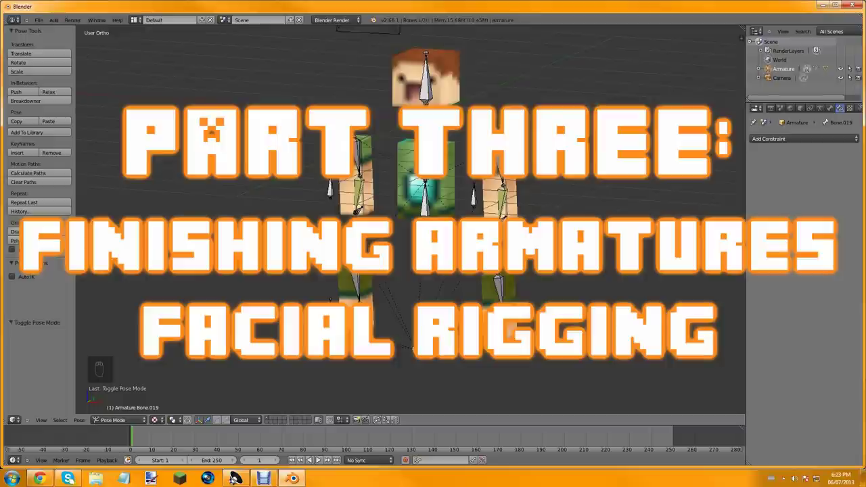
pyautogui.press('KP_1')
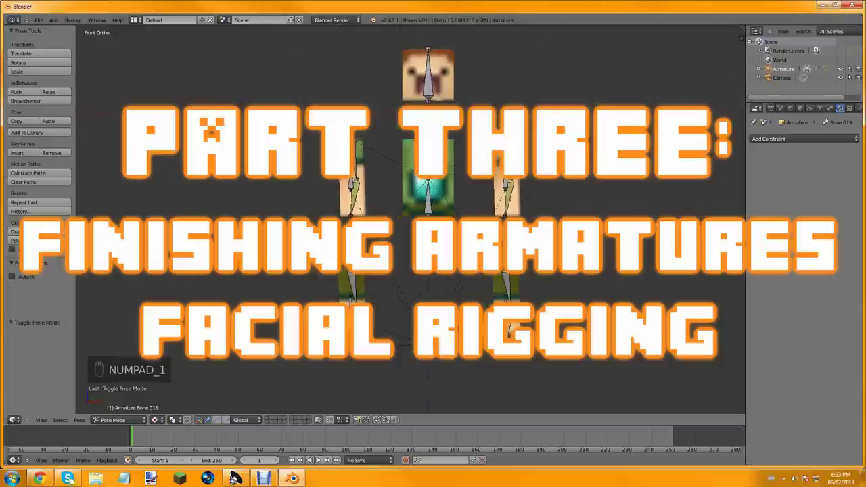
pyautogui.scroll(3, 346, 271)
pyautogui.keyDown('shift'); pyautogui.moveTo(315, 318); pyautogui.dragTo(342, 174, button='middle'); pyautogui.keyUp('shift')
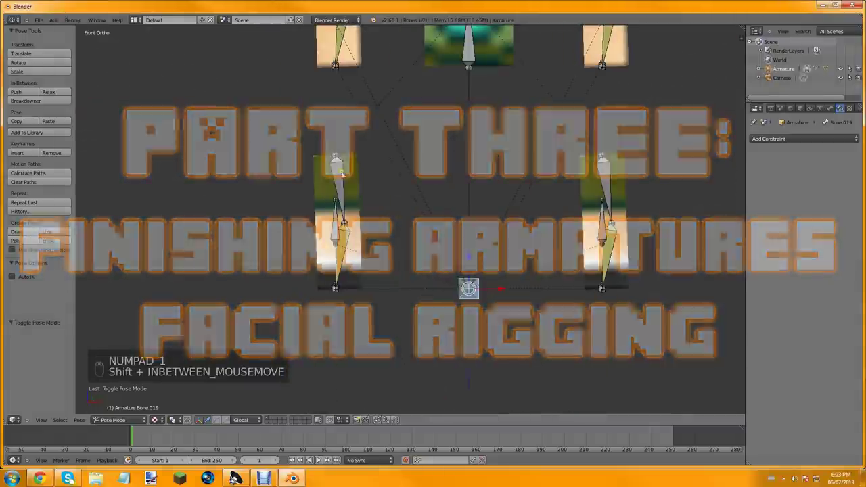
pyautogui.press('Tab')
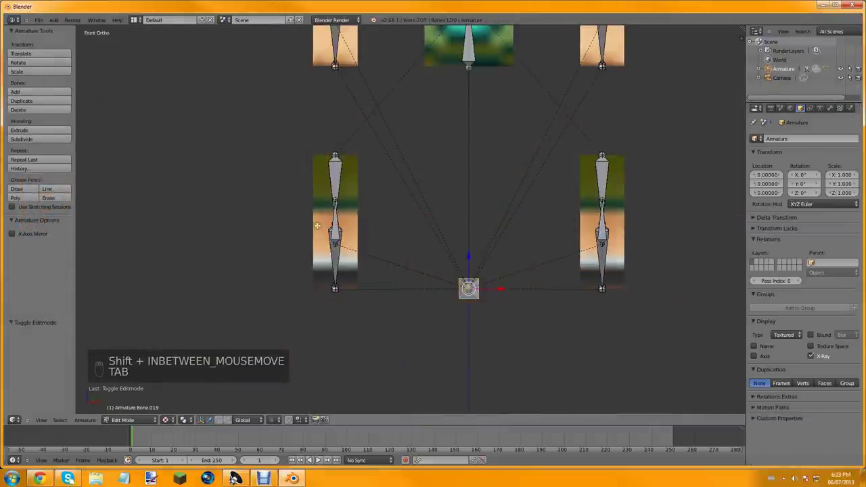
pyautogui.press('Tab')
# Select the character mesh, enter its edit mode and turn off limiting the selection to visible faces
pyautogui.rightClick(318, 233)
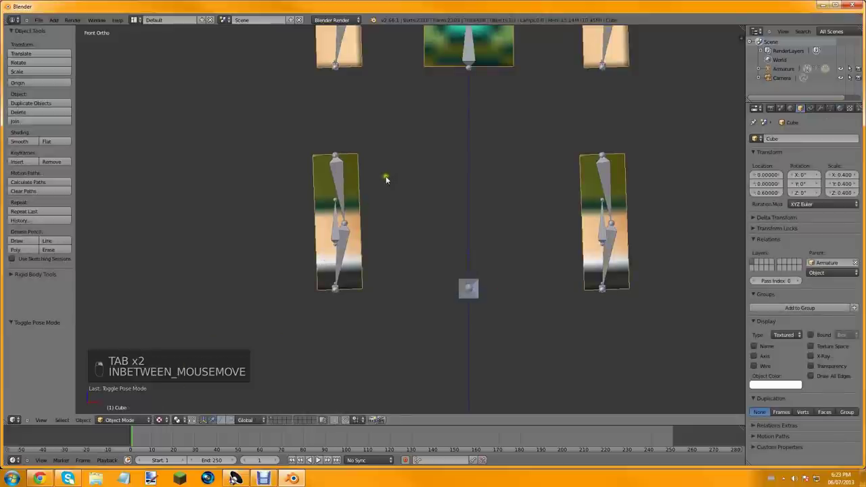
pyautogui.keyDown('shift'); pyautogui.moveTo(386, 178); pyautogui.dragTo(399, 386, button='middle'); pyautogui.keyUp('shift')
pyautogui.scroll(-1, 399, 267)
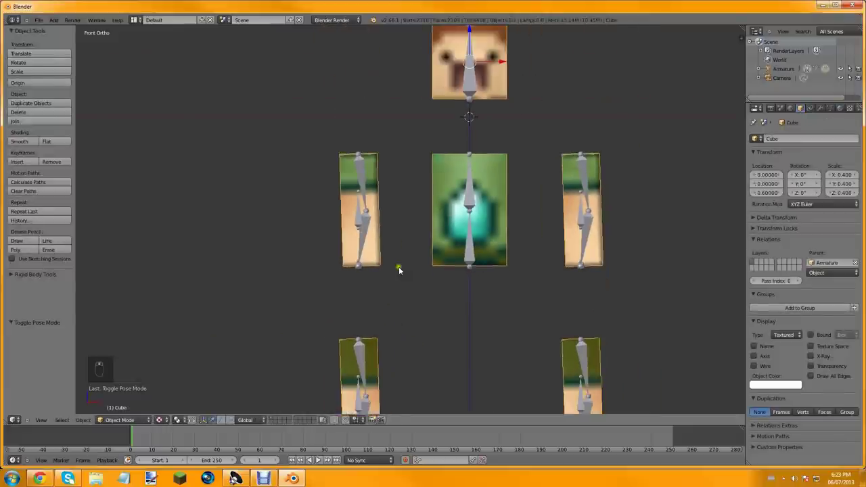
pyautogui.press('Tab')
pyautogui.moveTo(365, 223); pyautogui.dragTo(335, 248, button='middle')
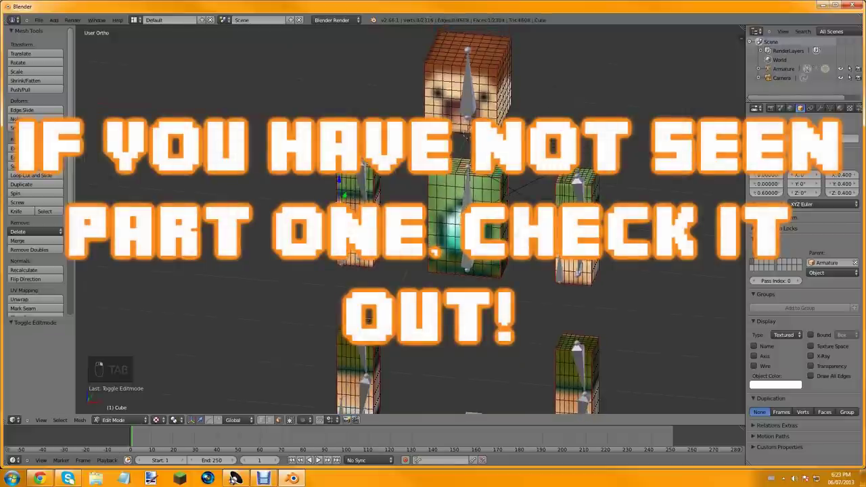
pyautogui.scroll(-1, 410, 220)
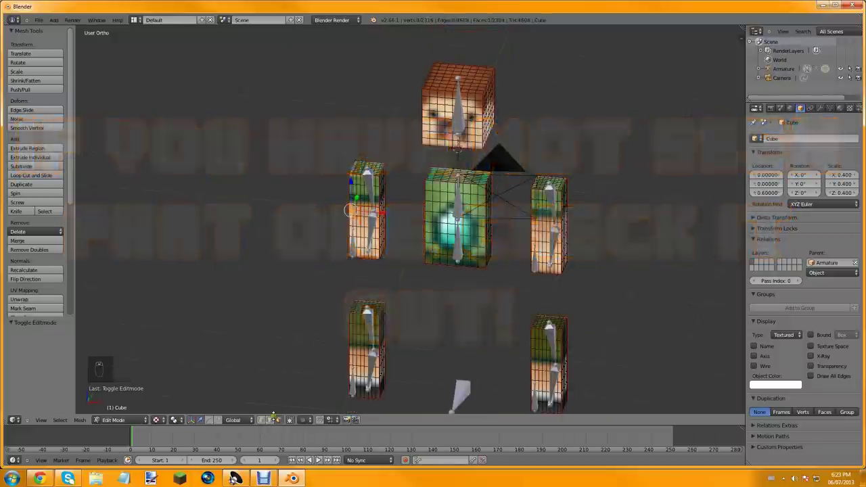
pyautogui.click(289, 421)
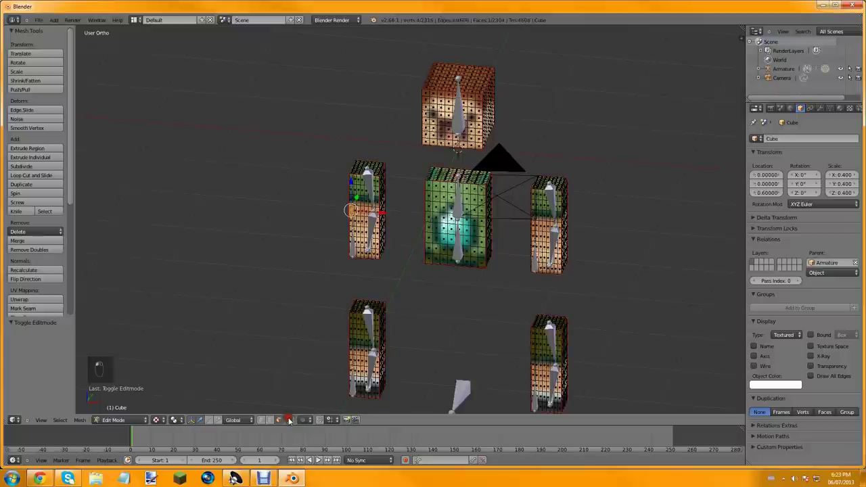
# Test picking individual faces through the character's right arm mesh around the elbow
pyautogui.moveTo(276, 261); pyautogui.dragTo(535, 203, button='middle')
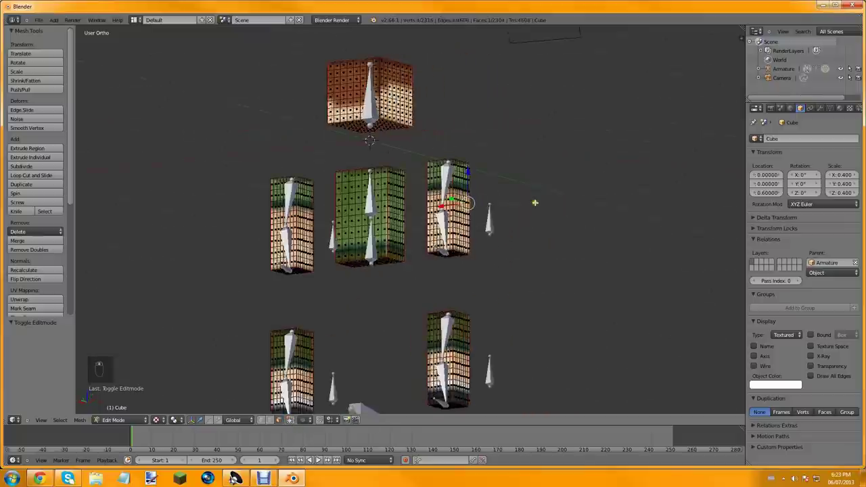
pyautogui.scroll(4, 541, 230)
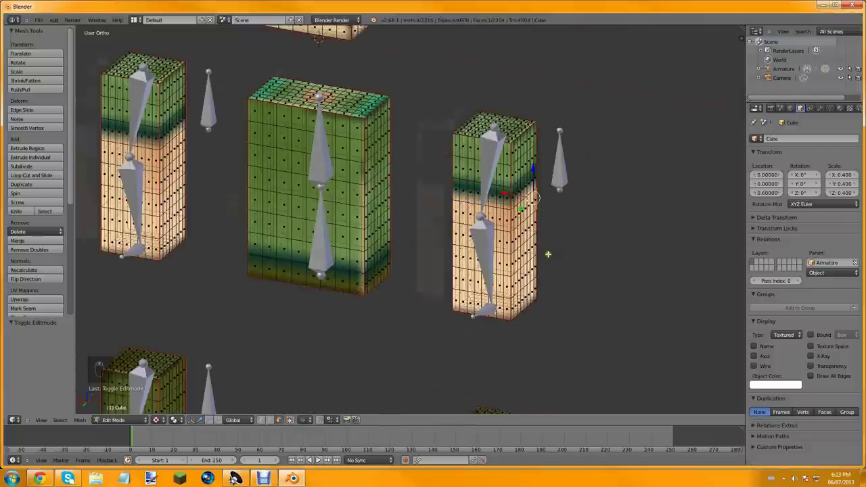
pyautogui.scroll(5, 484, 266)
pyautogui.scroll(2, 485, 266)
pyautogui.rightClick(465, 232)
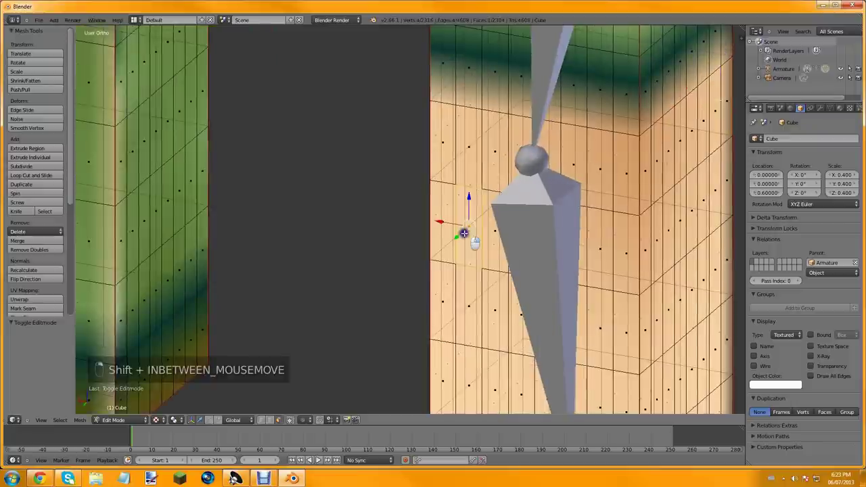
pyautogui.moveTo(467, 230); pyautogui.dragTo(452, 246, button='middle')
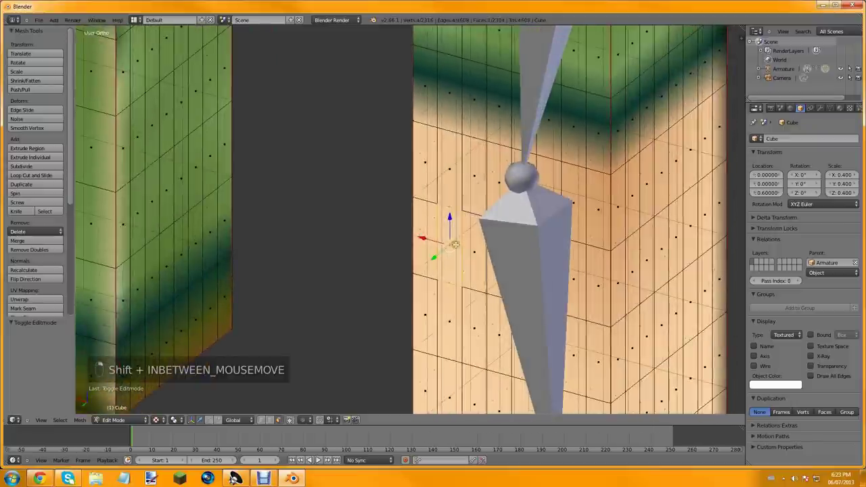
pyautogui.rightClick(444, 195)
pyautogui.rightClick(450, 167)
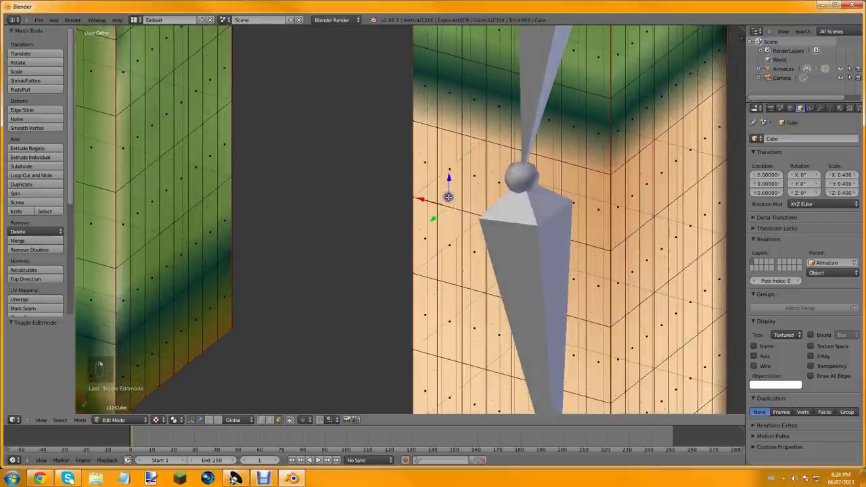
# Select the whole mesh of the character's right arm in front view, turn on snapping and move it 0.6 along X towards the torso
pyautogui.moveTo(461, 176); pyautogui.dragTo(613, 236, button='middle')
pyautogui.scroll(-6, 613, 236)
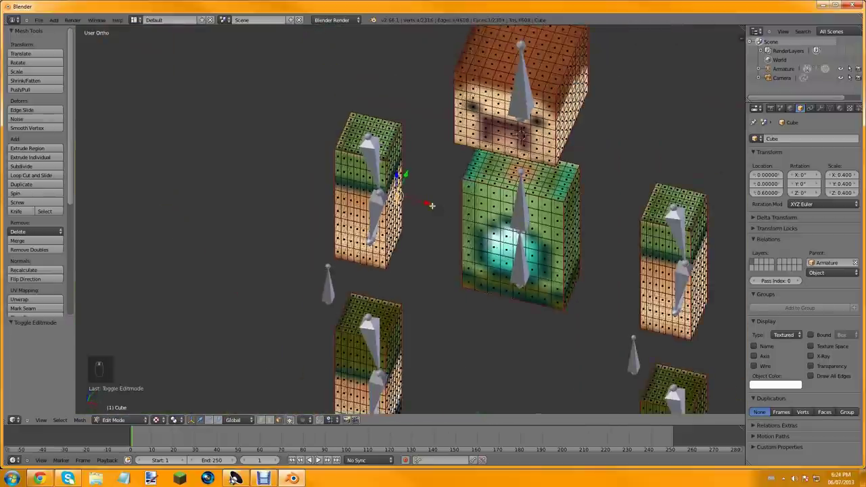
pyautogui.press('KP_1')
pyautogui.scroll(-2, 358, 125)
pyautogui.press('b')
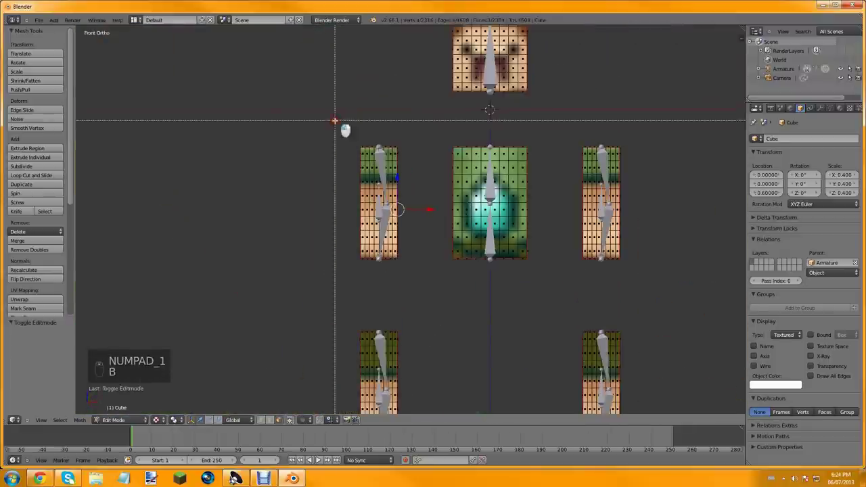
pyautogui.moveTo(334, 120); pyautogui.dragTo(405, 270)
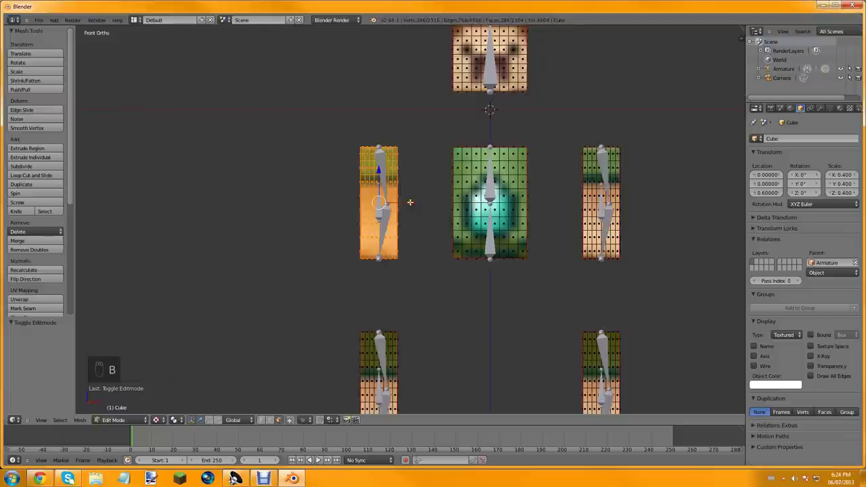
pyautogui.click(321, 420)
pyautogui.press('g')
pyautogui.press('x')
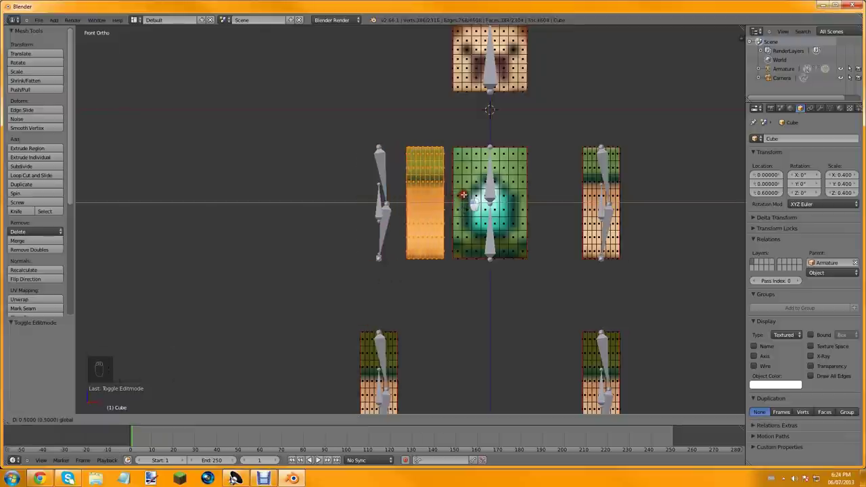
pyautogui.click(464, 195)
# Select the whole mesh of the character's left arm and move it -0.6 along X against the torso
pyautogui.keyDown('shift'); pyautogui.moveTo(613, 275); pyautogui.dragTo(559, 295, button='middle'); pyautogui.keyUp('shift')
pyautogui.rightClick(528, 231)
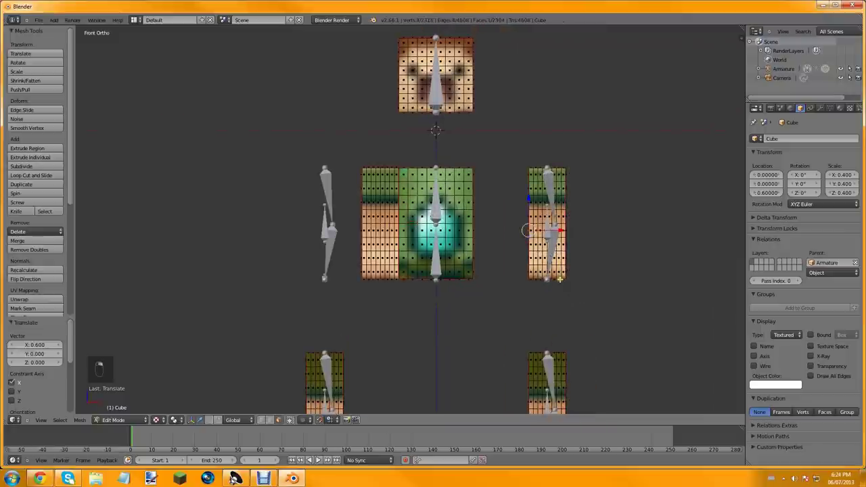
pyautogui.press('b')
pyautogui.moveTo(580, 309); pyautogui.dragTo(512, 142)
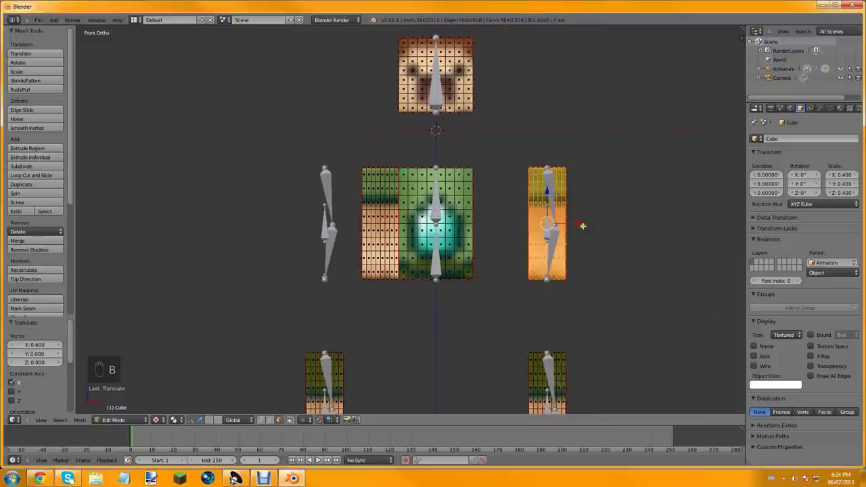
pyautogui.moveTo(583, 226); pyautogui.dragTo(540, 231)
# Select the whole mesh of the character's left leg and move it -1.0 along X and 0.8 along Z, under the torso
pyautogui.keyDown('shift'); pyautogui.moveTo(529, 374); pyautogui.dragTo(532, 264, button='middle'); pyautogui.keyUp('shift')
pyautogui.rightClick(534, 277)
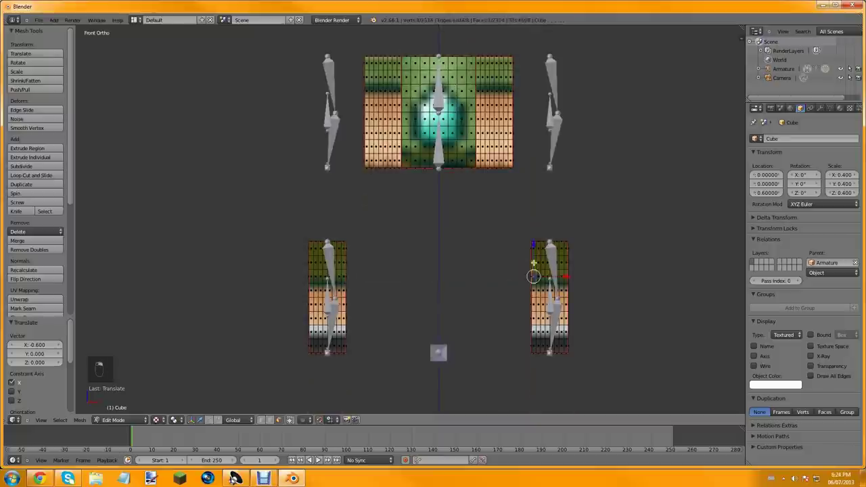
pyautogui.press('b')
pyautogui.moveTo(522, 241); pyautogui.dragTo(611, 409)
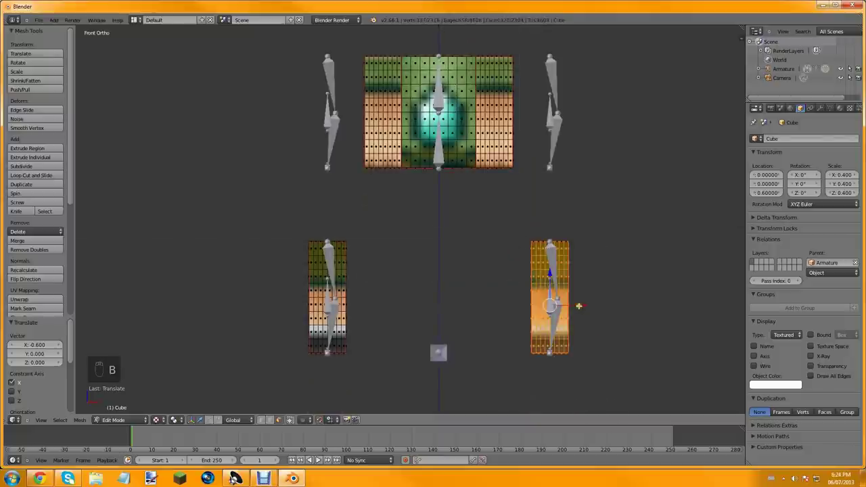
pyautogui.press('g')
pyautogui.rightClick(510, 280)
pyautogui.press('b')
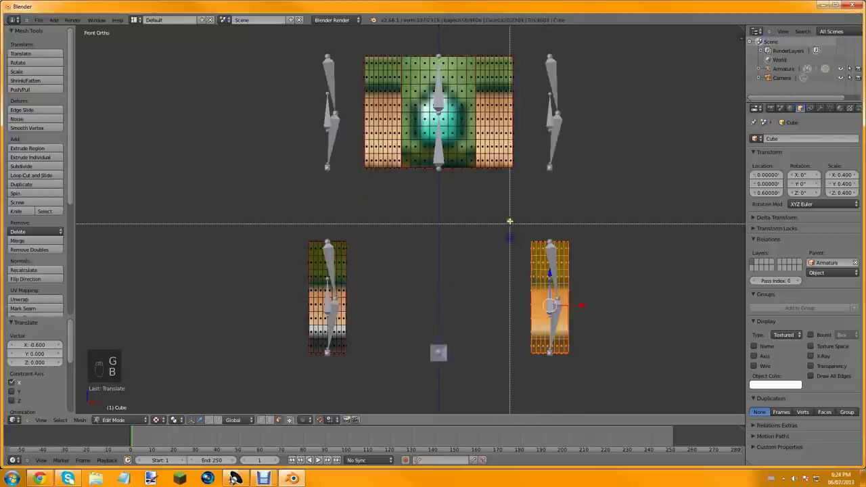
pyautogui.moveTo(512, 238); pyautogui.dragTo(614, 379)
pyautogui.press('g')
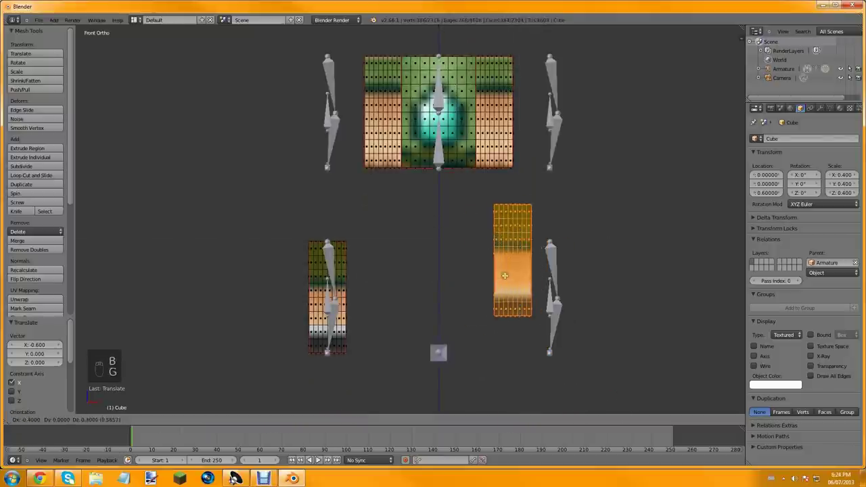
pyautogui.click(450, 244)
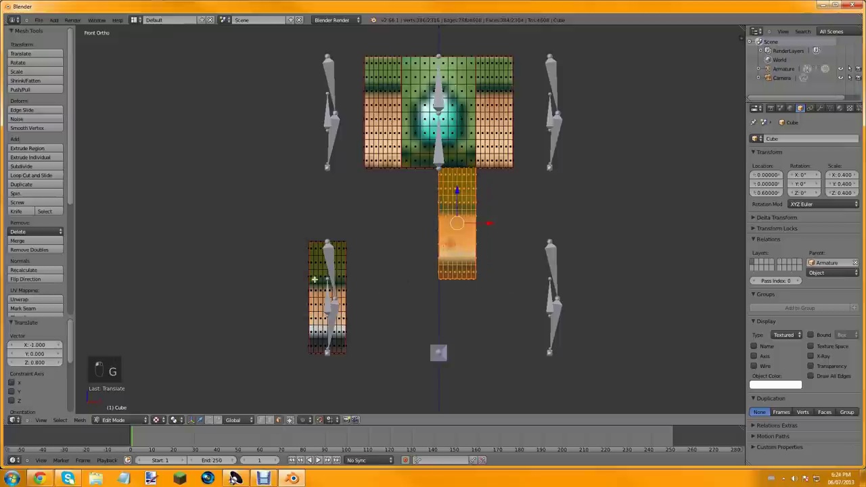
# Select the whole mesh of the character's right leg and move it 1.0 along X and 0.8 along Z, beside the other leg
pyautogui.press('b')
pyautogui.moveTo(277, 232); pyautogui.dragTo(368, 397)
pyautogui.press('g')
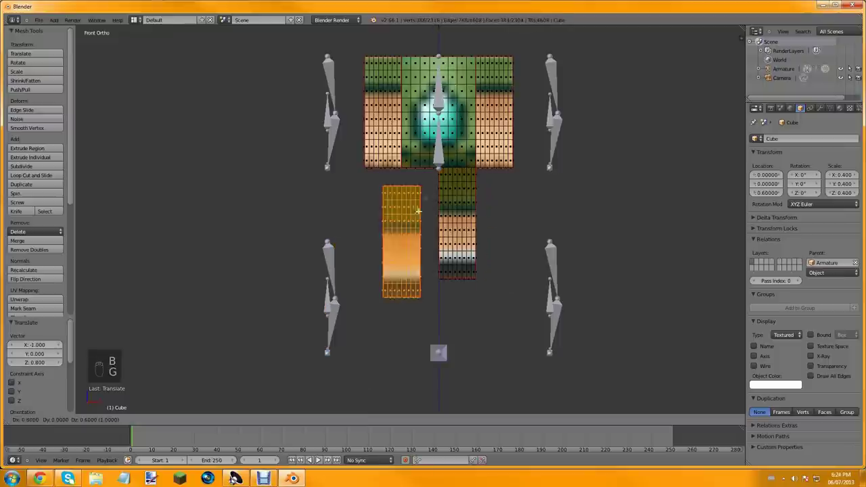
pyautogui.click(435, 192)
# Select all faces of the head and move it down onto the top of the torso
pyautogui.keyDown('shift'); pyautogui.moveTo(386, 182); pyautogui.dragTo(373, 478, button='middle'); pyautogui.keyUp('shift')
pyautogui.rightClick(404, 226)
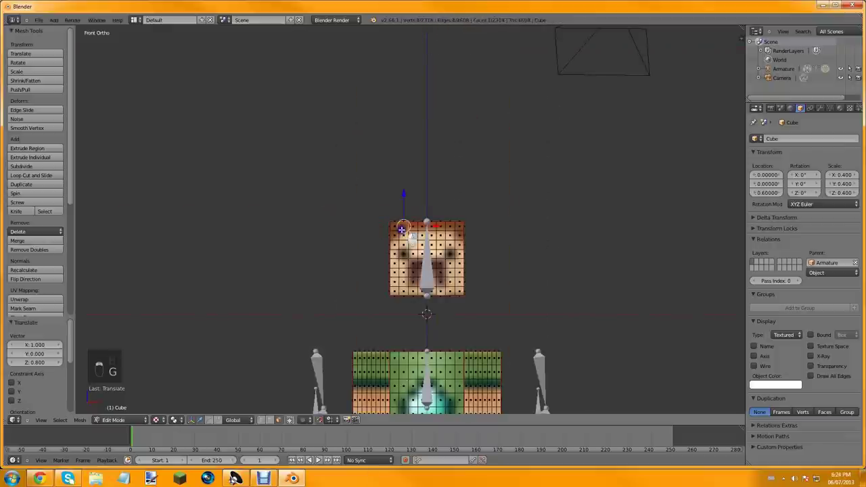
pyautogui.press('b')
pyautogui.moveTo(361, 201); pyautogui.dragTo(480, 310)
pyautogui.press('g')
pyautogui.keyDown('ctrl'); pyautogui.click(497, 290); pyautogui.keyUp('ctrl')
pyautogui.keyDown('shift'); pyautogui.moveTo(497, 290); pyautogui.dragTo(521, 202, button='middle'); pyautogui.keyUp('shift')
# Leave mesh editing and switch the armature from pose mode to edit mode
pyautogui.press('Tab')
pyautogui.press('Tab')
pyautogui.press('Tab')
pyautogui.press('Tab')
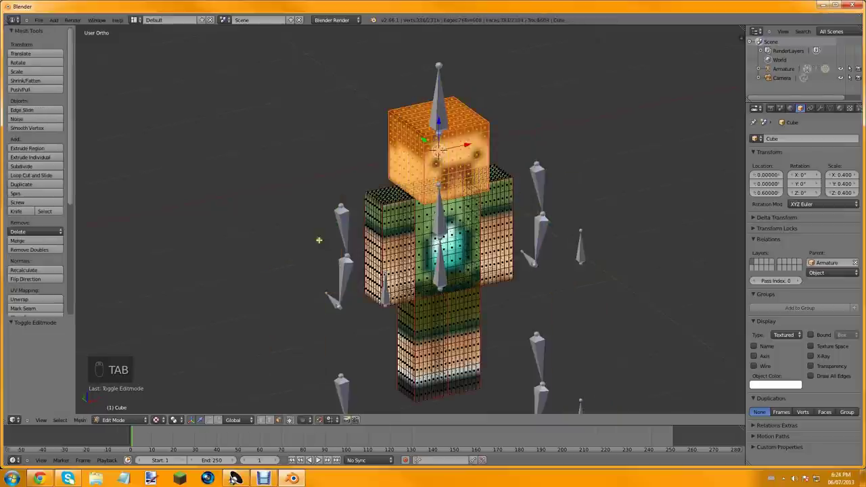
pyautogui.press('Tab')
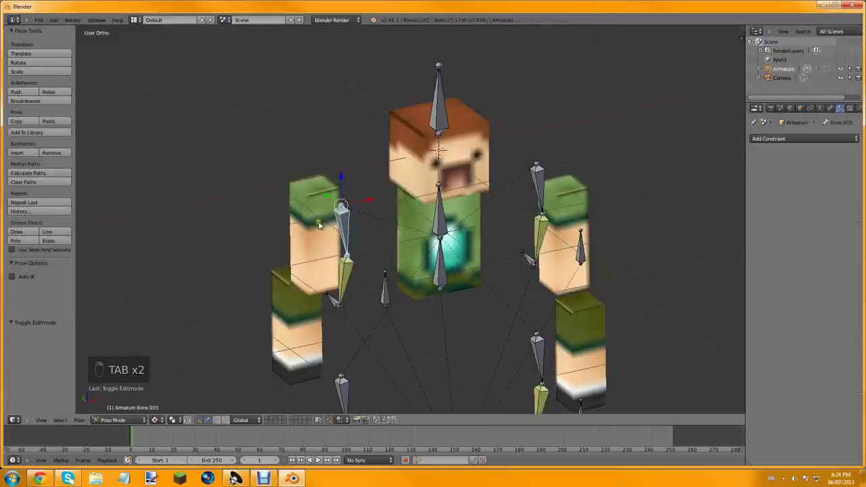
pyautogui.moveTo(317, 249); pyautogui.dragTo(340, 228, button='middle')
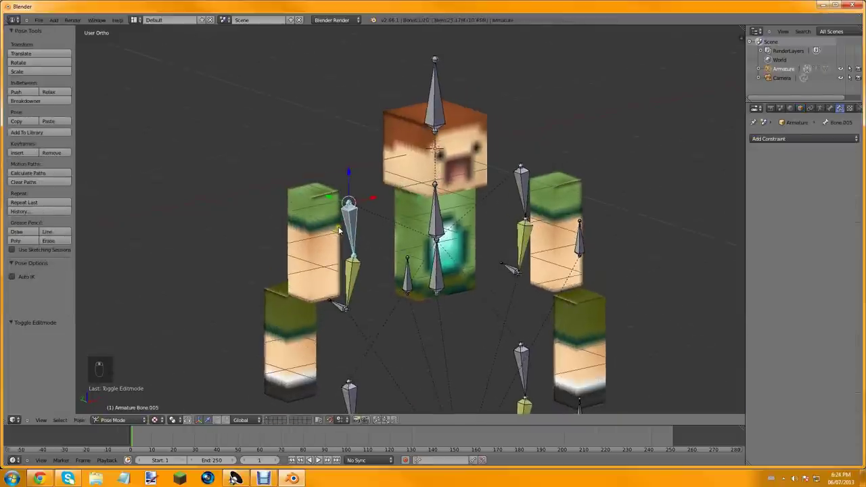
pyautogui.click(113, 420)
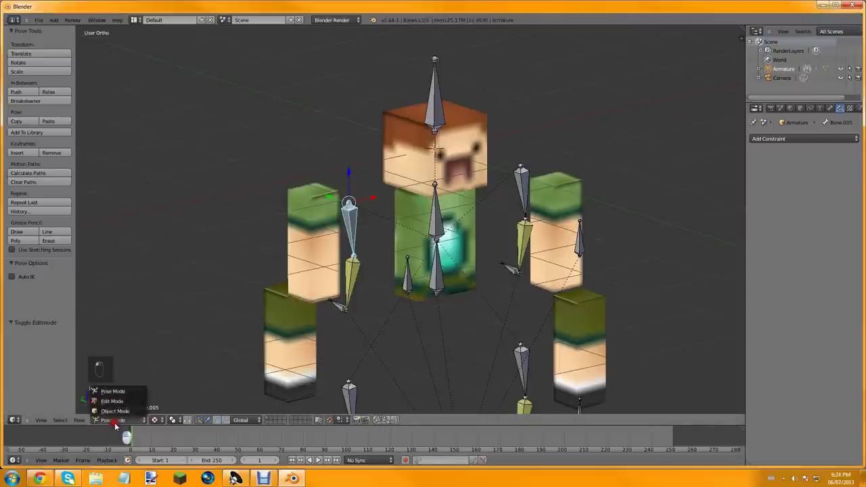
pyautogui.click(112, 402)
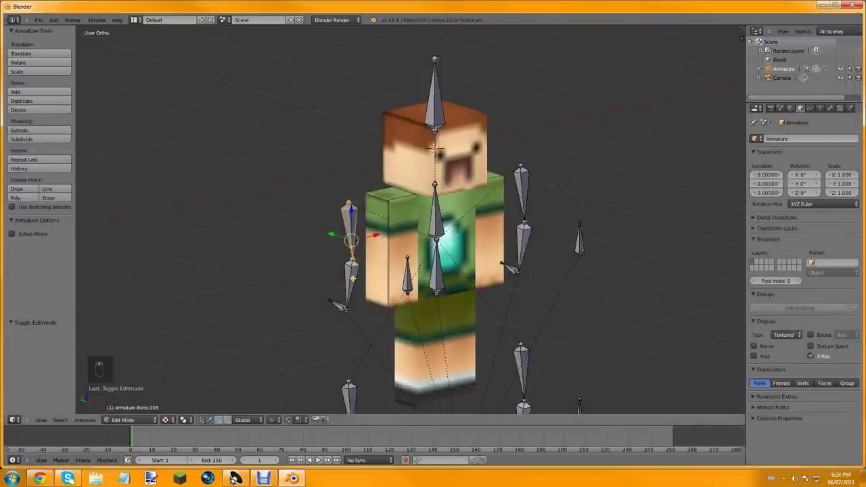
# Select the bones of the character's right arm in front view and move them 0.6 along X into the arm mesh
pyautogui.moveTo(352, 277); pyautogui.dragTo(315, 266, button='middle')
pyautogui.press('KP_1')
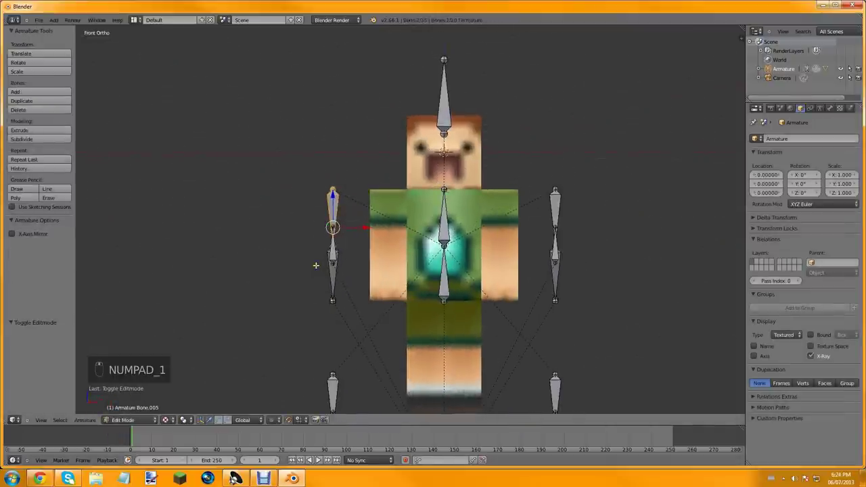
pyautogui.press('b')
pyautogui.moveTo(293, 175); pyautogui.dragTo(338, 297)
pyautogui.moveTo(359, 257); pyautogui.dragTo(419, 248)
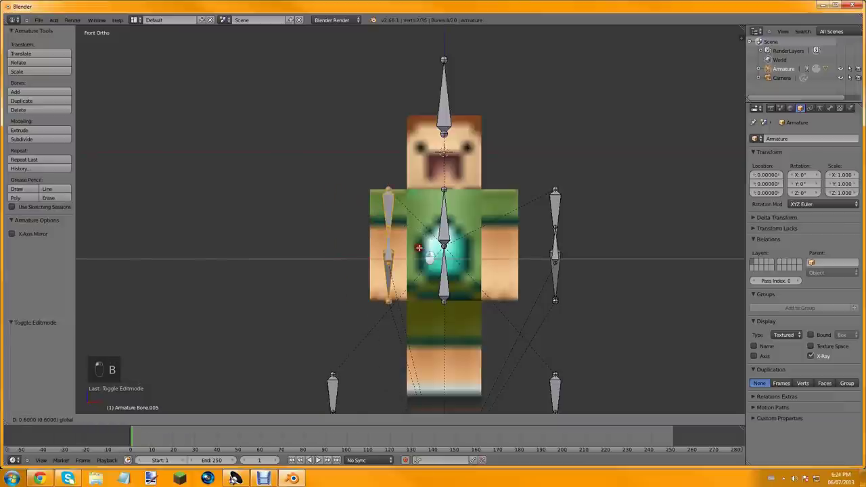
pyautogui.click(419, 249)
# Move the bones of the character's left arm -0.6 along X into the arm mesh and the head bone -0.6 along Z into the head
pyautogui.press('b')
pyautogui.moveTo(531, 165); pyautogui.dragTo(572, 328)
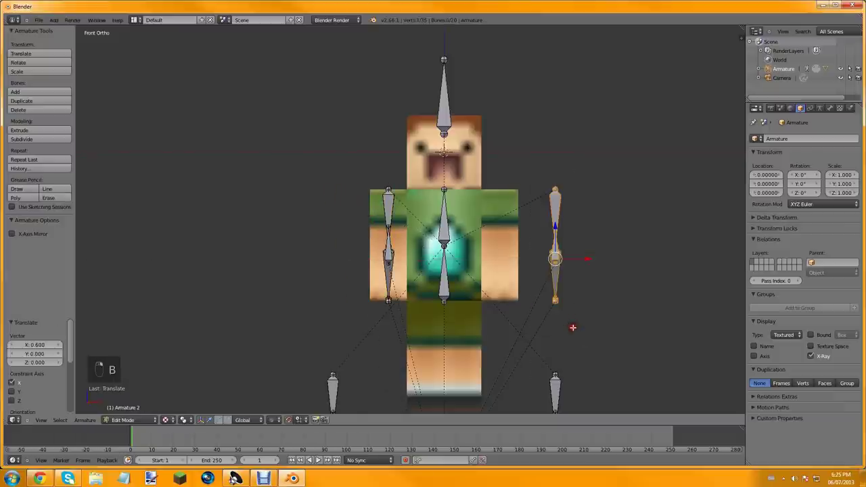
pyautogui.moveTo(589, 265); pyautogui.dragTo(543, 264)
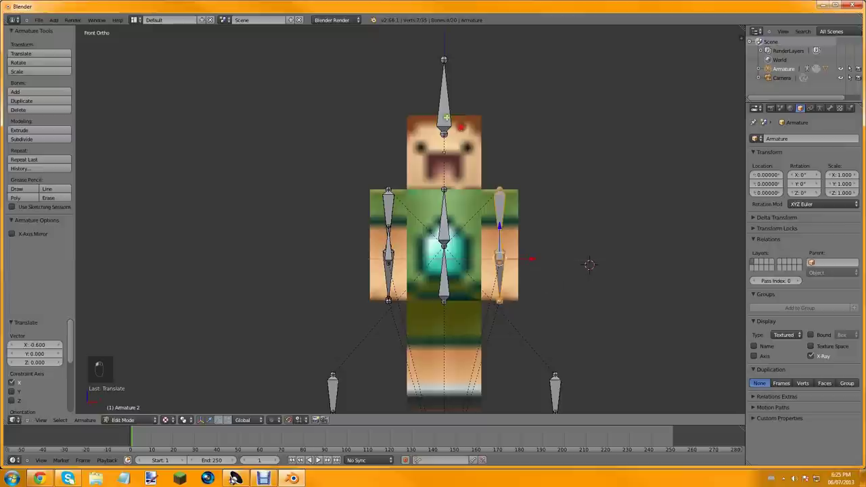
pyautogui.rightClick(445, 59)
pyautogui.moveTo(444, 61); pyautogui.dragTo(445, 117)
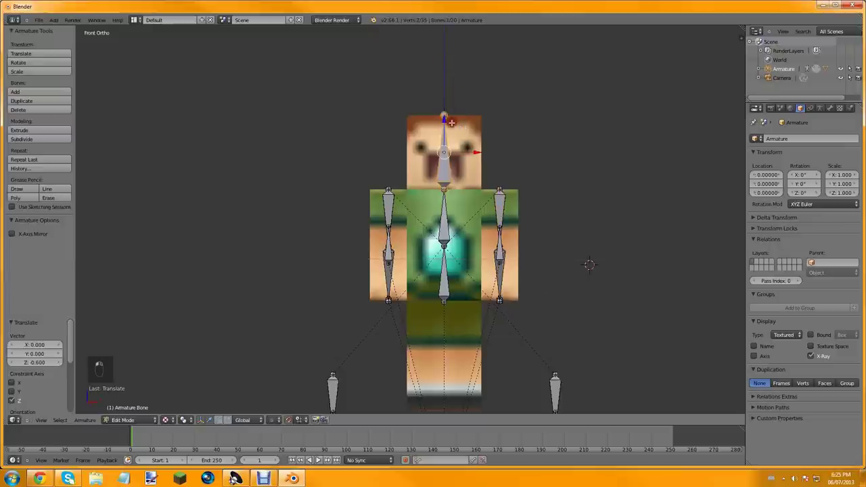
# Select all bones of the character's right leg and move them 1.0 along X and 0.8 along Z into the leg mesh
pyautogui.keyDown('shift'); pyautogui.moveTo(537, 268); pyautogui.dragTo(545, 136, button='middle'); pyautogui.keyUp('shift')
pyautogui.rightClick(340, 305)
pyautogui.press('v')
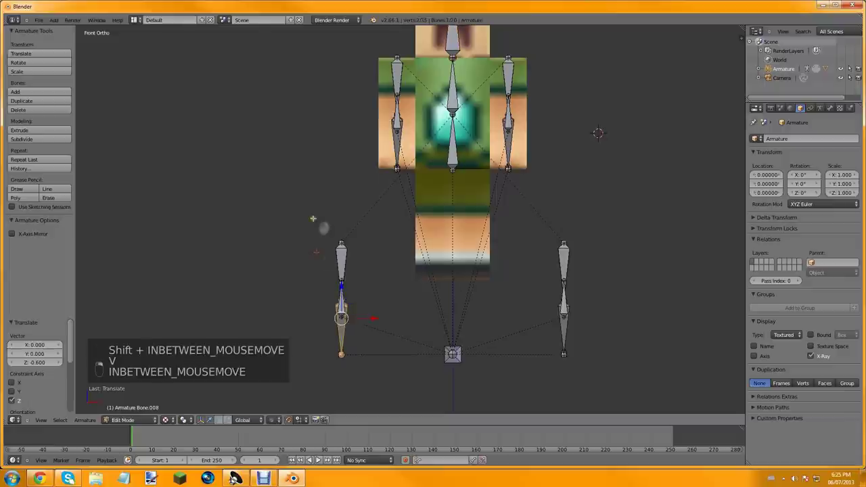
pyautogui.click(316, 252)
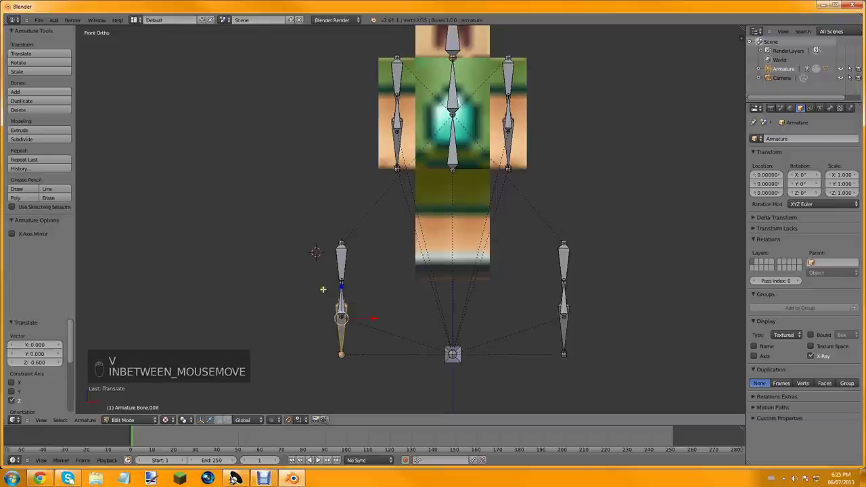
pyautogui.hotkey('shift', 'c')
pyautogui.scroll(8, 356, 162)
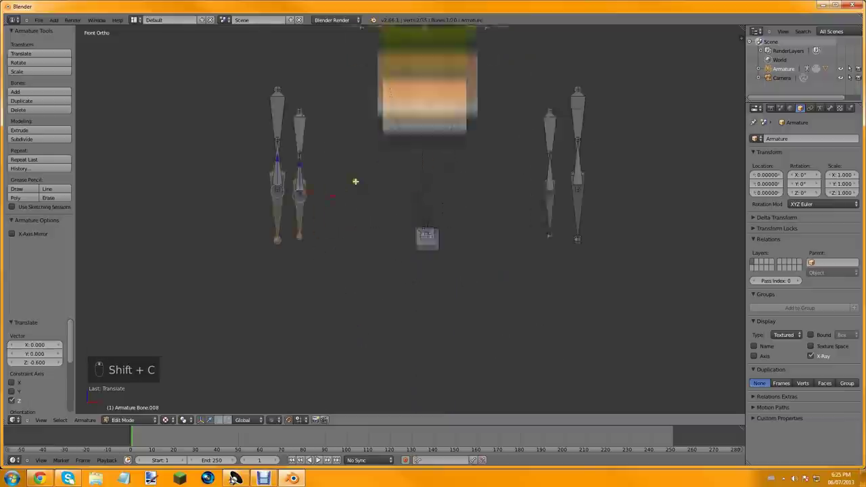
pyautogui.rightClick(378, 294)
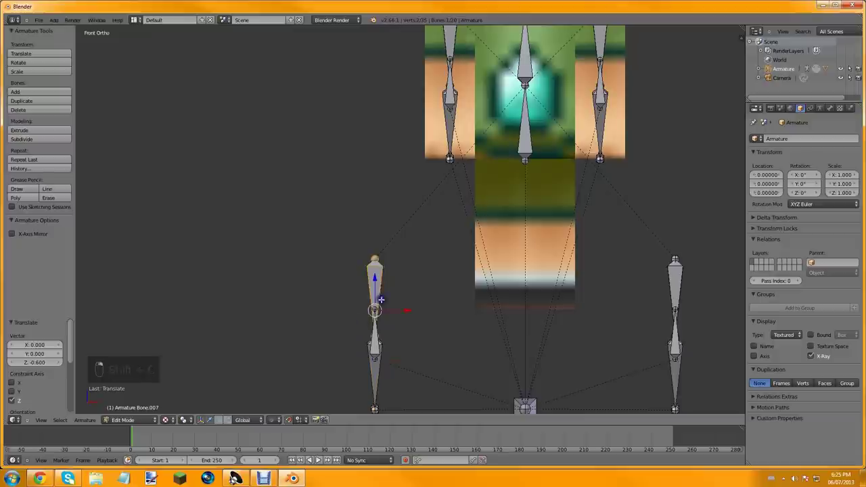
pyautogui.press('b')
pyautogui.moveTo(313, 251); pyautogui.dragTo(428, 461)
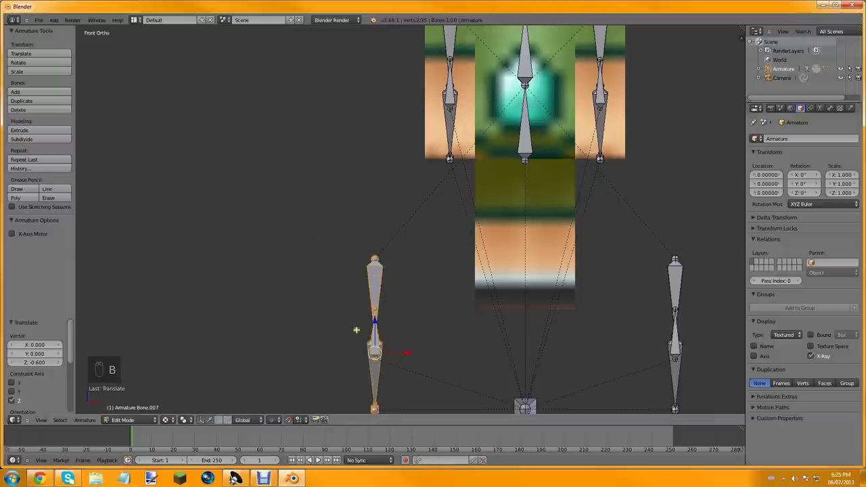
pyautogui.press('g')
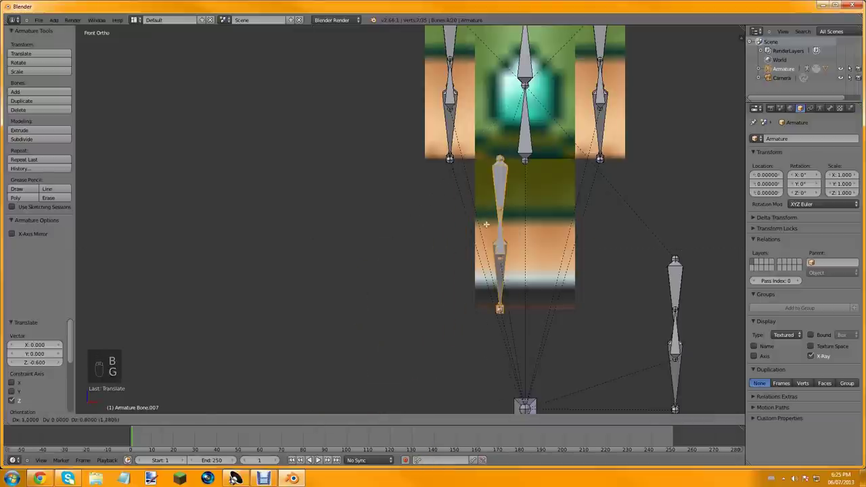
pyautogui.click(487, 225)
# Select all bones of the character's left leg and move them -1.0 along X and 0.8 along Z into the leg mesh
pyautogui.keyDown('shift'); pyautogui.moveTo(597, 235); pyautogui.dragTo(519, 192, button='middle'); pyautogui.keyUp('shift')
pyautogui.press('g')
pyautogui.rightClick(596, 238)
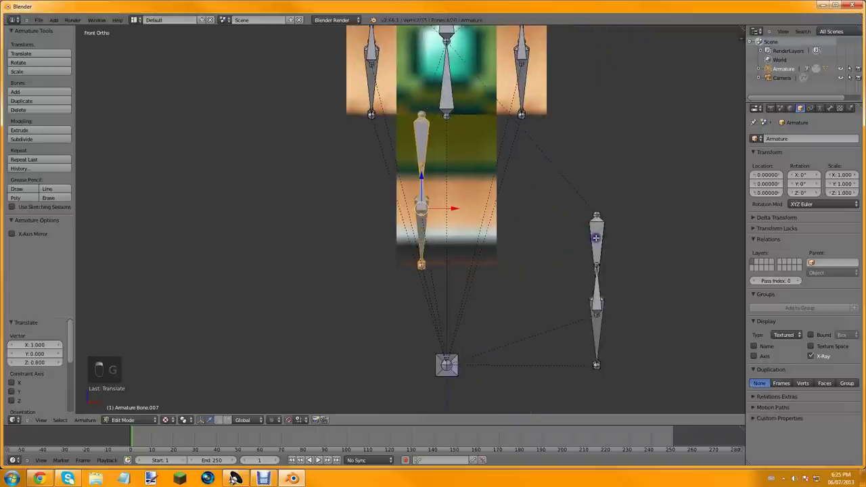
pyautogui.moveTo(597, 238); pyautogui.dragTo(559, 201, button='right')
pyautogui.rightClick(561, 191)
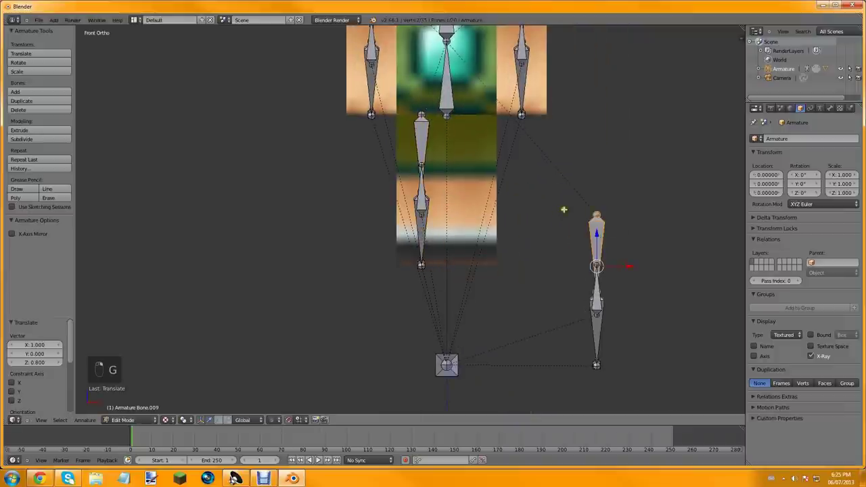
pyautogui.press('b')
pyautogui.moveTo(562, 208); pyautogui.dragTo(649, 399)
pyautogui.press('g')
pyautogui.click(477, 187)
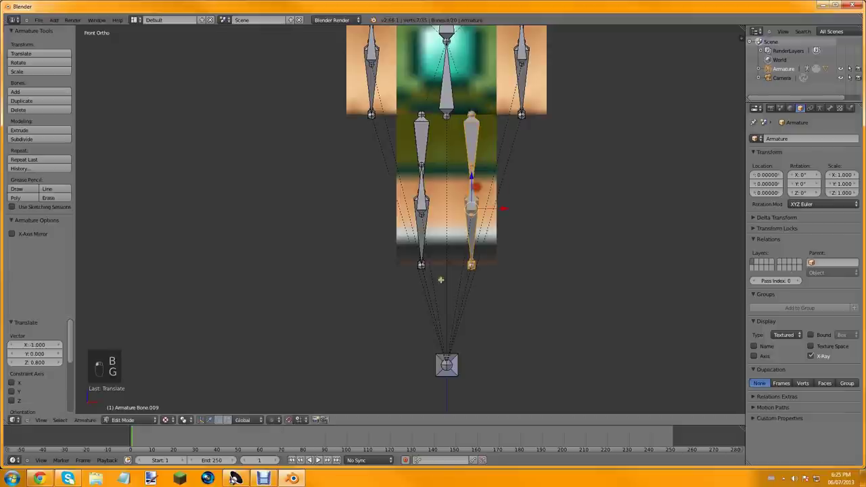
# Move the root bone below the feet 0.8 along Z up to the level of the soles
pyautogui.rightClick(445, 357)
pyautogui.press('g')
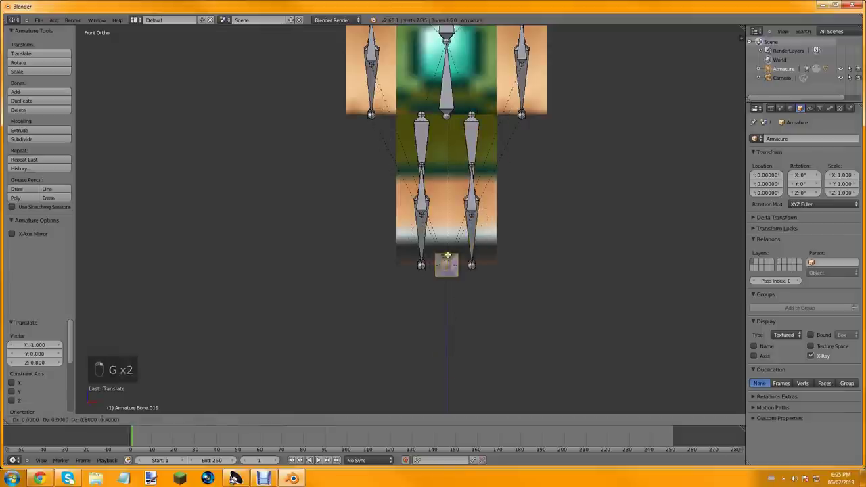
pyautogui.click(453, 252)
pyautogui.scroll(-5, 453, 252)
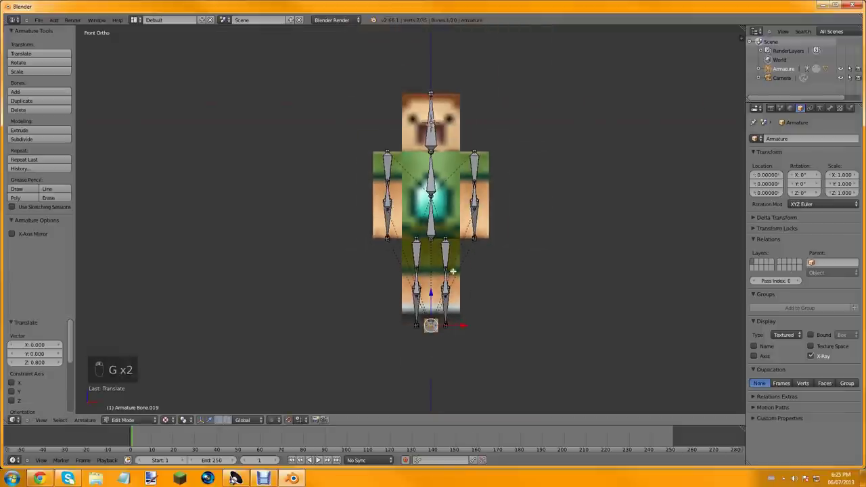
# Leave armature editing, check the assembled rig in perspective view, and put the armature into pose mode
pyautogui.press('Tab')
pyautogui.moveTo(454, 252)
pyautogui.mouseDown(button='middle')
pyautogui.moveTo(404, 283)
pyautogui.moveTo(459, 245)
pyautogui.mouseUp(button='middle')
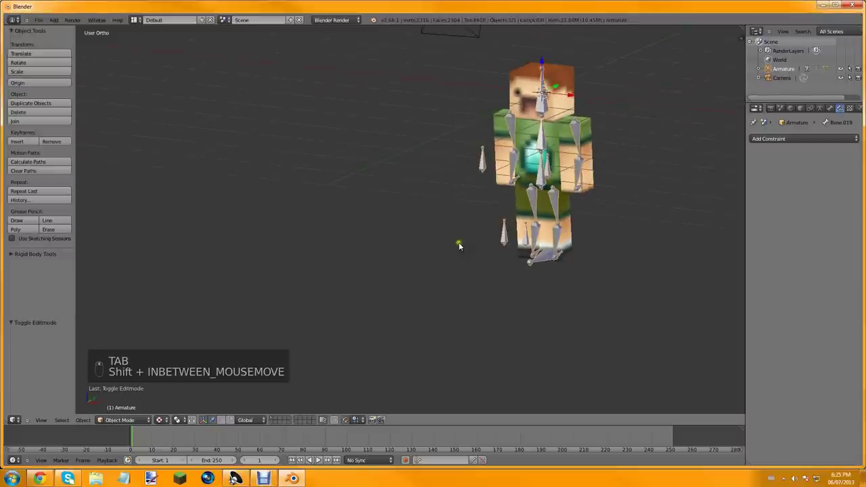
pyautogui.press('KP_5')
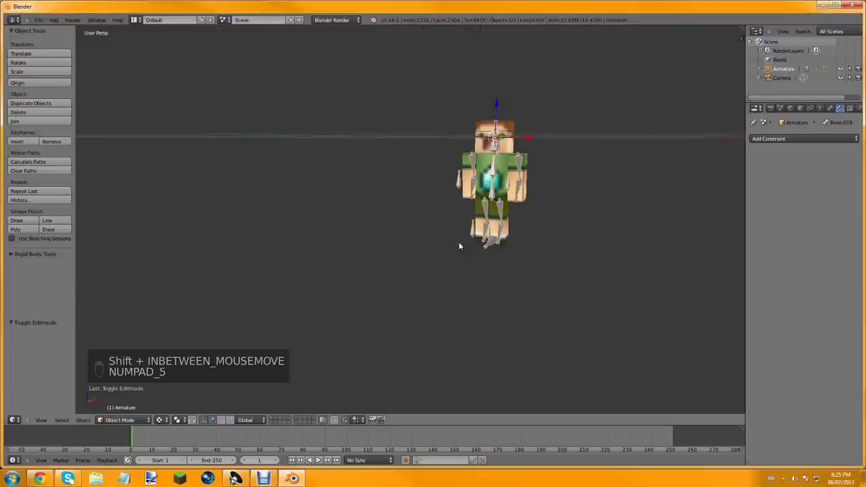
pyautogui.moveTo(437, 234); pyautogui.dragTo(396, 265, button='middle')
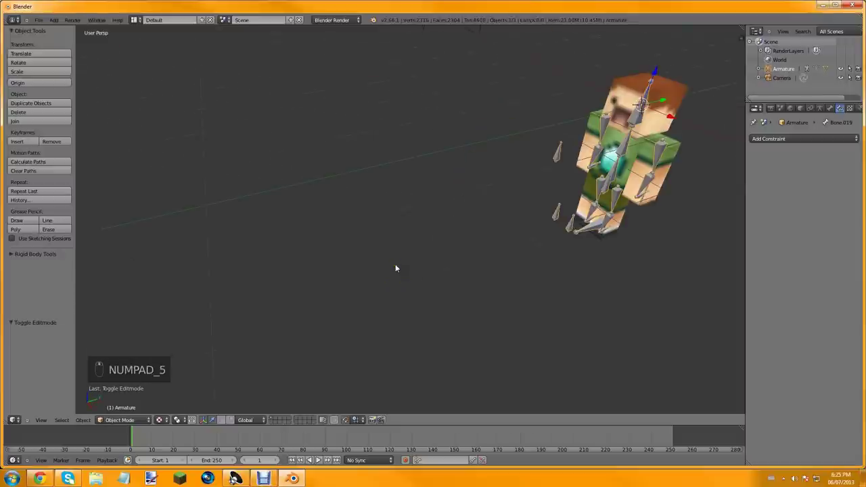
pyautogui.moveTo(386, 306); pyautogui.dragTo(241, 318, button='middle')
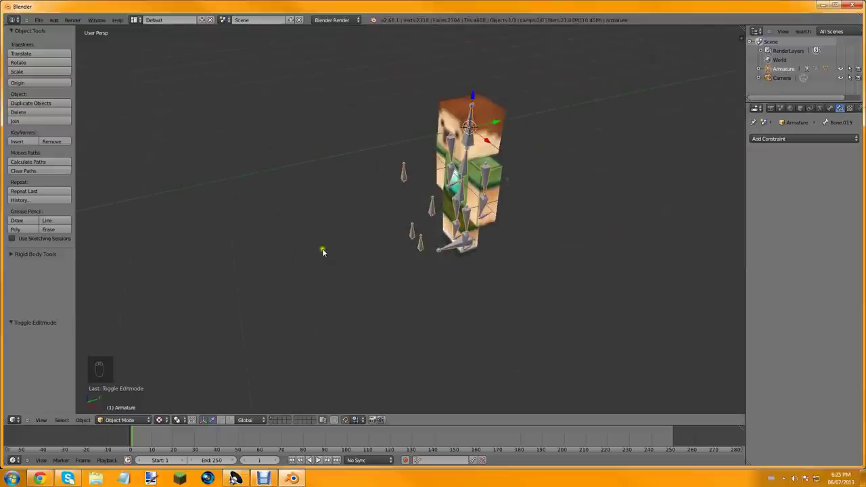
pyautogui.click(113, 423)
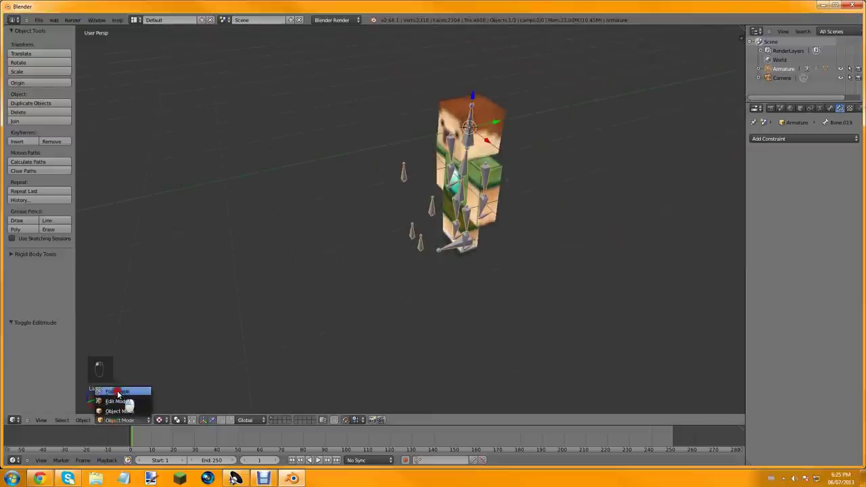
pyautogui.click(118, 392)
# Test the root bone by moving it with the whole character, and cancel the move
pyautogui.scroll(2, 601, 222)
pyautogui.moveTo(601, 217); pyautogui.dragTo(578, 213, button='middle')
pyautogui.scroll(-1, 579, 213)
pyautogui.scroll(-2, 380, 277)
pyautogui.press('g')
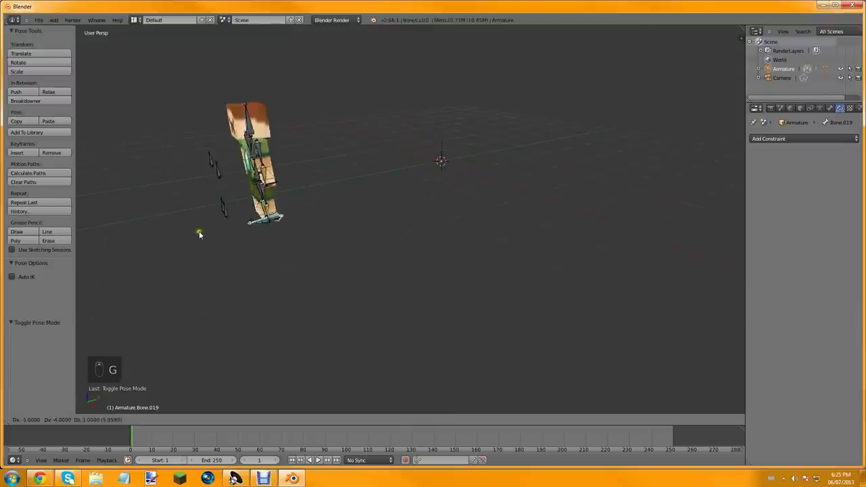
pyautogui.click(460, 285)
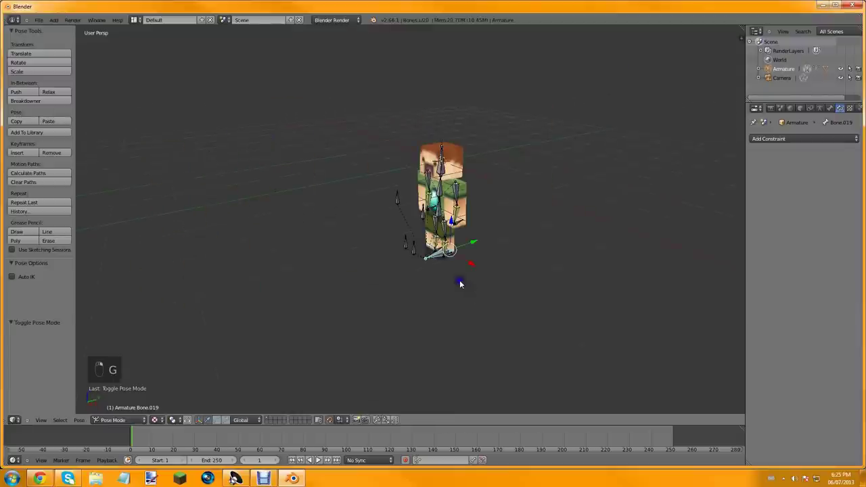
# Test the bending of the left arm by moving its hand control bone in several directions, cancelling each move
pyautogui.scroll(2, 461, 283)
pyautogui.keyDown('shift'); pyautogui.moveTo(480, 235); pyautogui.dragTo(401, 266, button='middle'); pyautogui.keyUp('shift')
pyautogui.scroll(2, 401, 266)
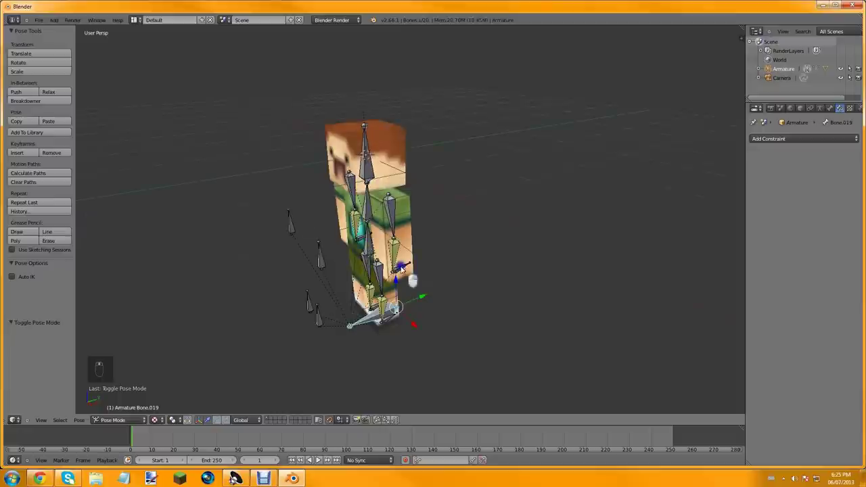
pyautogui.rightClick(403, 270)
pyautogui.press('g')
pyautogui.rightClick(439, 251)
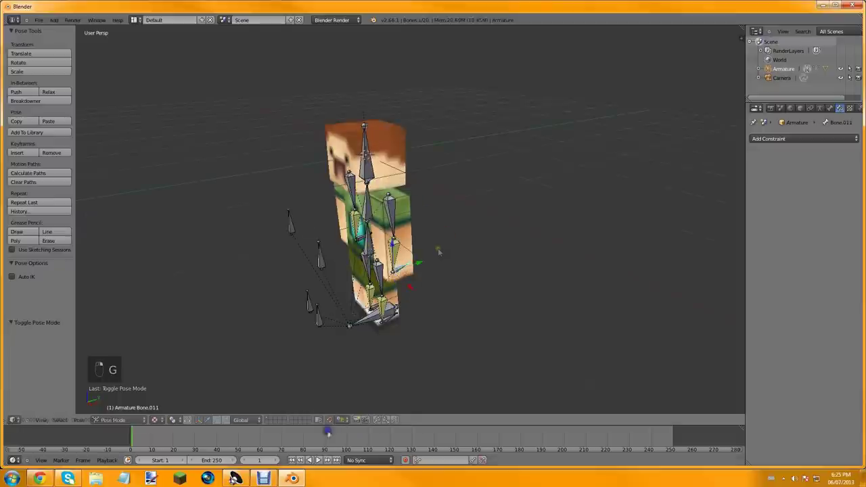
pyautogui.press('g')
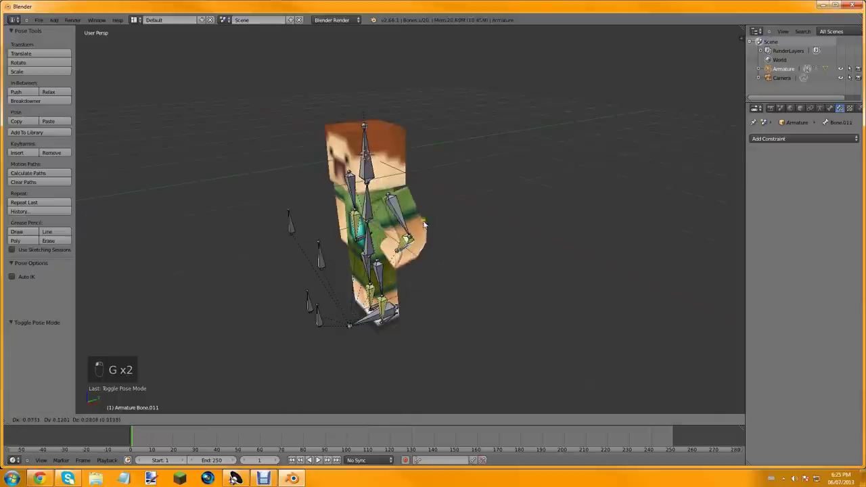
pyautogui.rightClick(440, 245)
pyautogui.moveTo(440, 246); pyautogui.dragTo(470, 238, button='middle')
pyautogui.press('g')
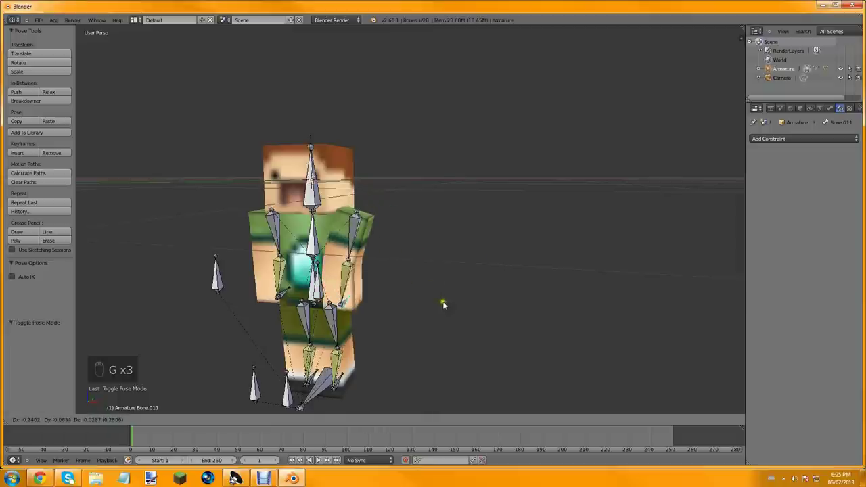
pyautogui.rightClick(391, 271)
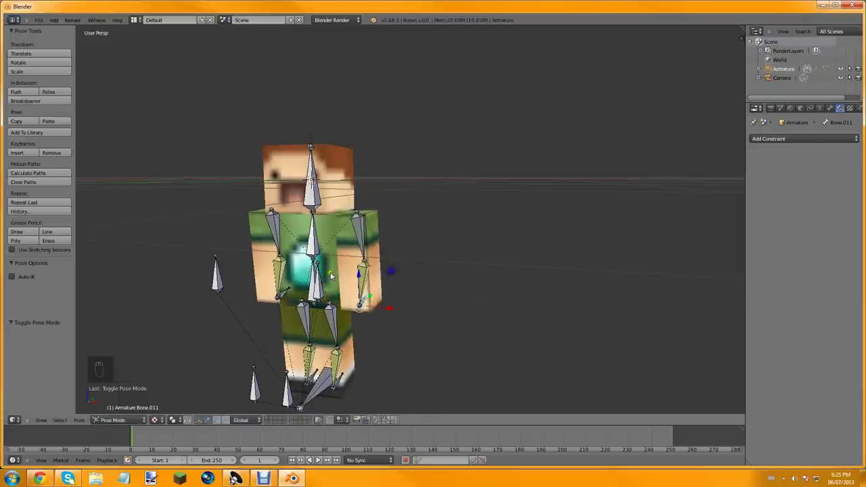
# Test the right arm by moving its hand control bone, and cancel the move
pyautogui.rightClick(283, 292)
pyautogui.press('g')
pyautogui.rightClick(235, 295)
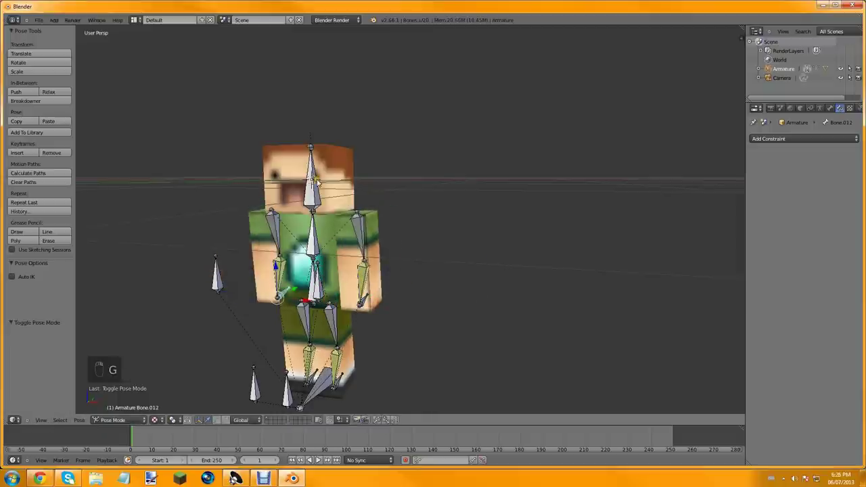
# Test the head bone by moving and rotating it, cancelling both transforms
pyautogui.rightClick(315, 176)
pyautogui.press('g')
pyautogui.rightClick(357, 152)
pyautogui.press('r')
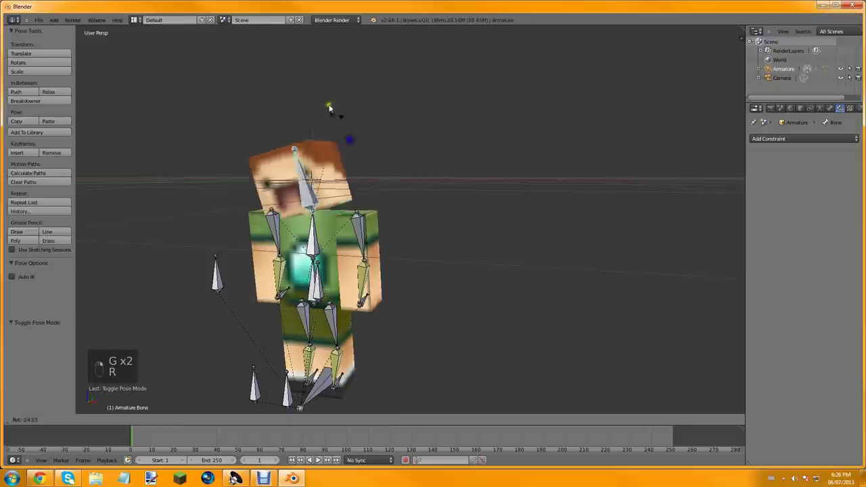
pyautogui.rightClick(427, 176)
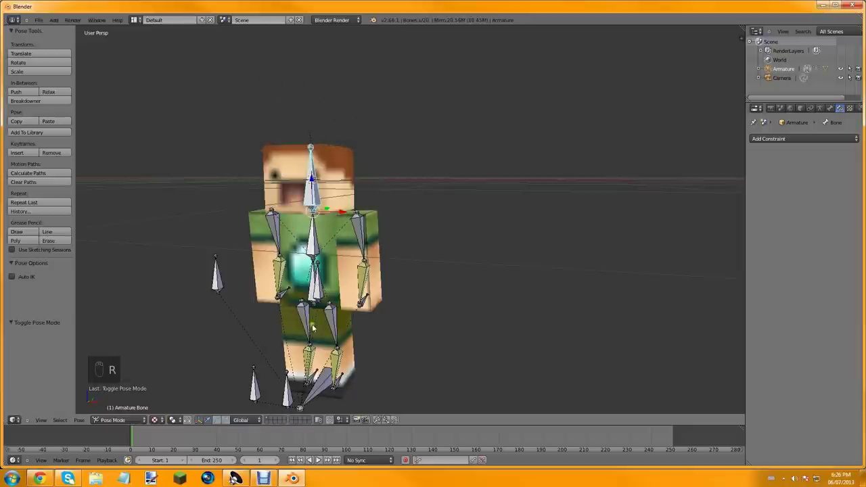
# Test both legs by moving their foot control bones and a knee target bone, discarding every move
pyautogui.rightClick(308, 381)
pyautogui.press('g')
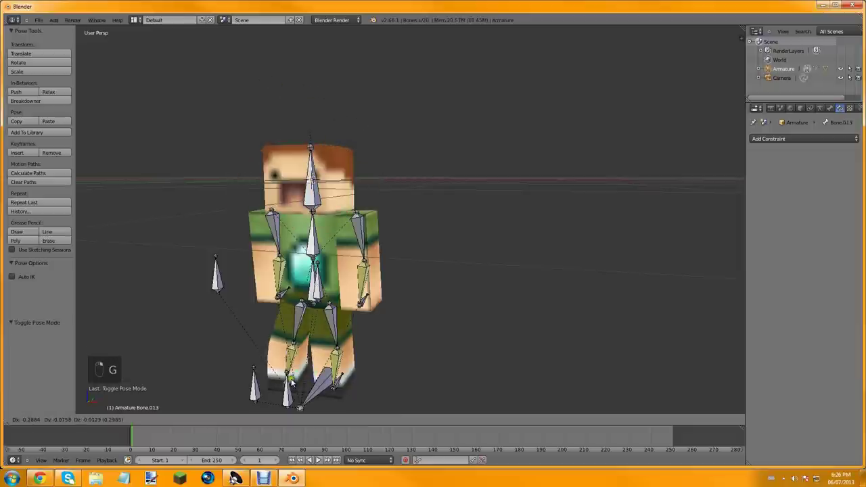
pyautogui.rightClick(291, 382)
pyautogui.rightClick(342, 369)
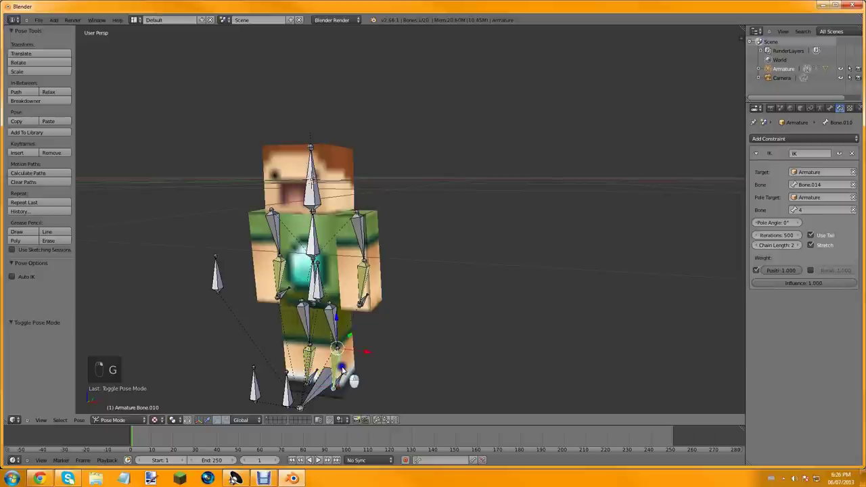
pyautogui.rightClick(342, 369)
pyautogui.press('g')
pyautogui.click(341, 366)
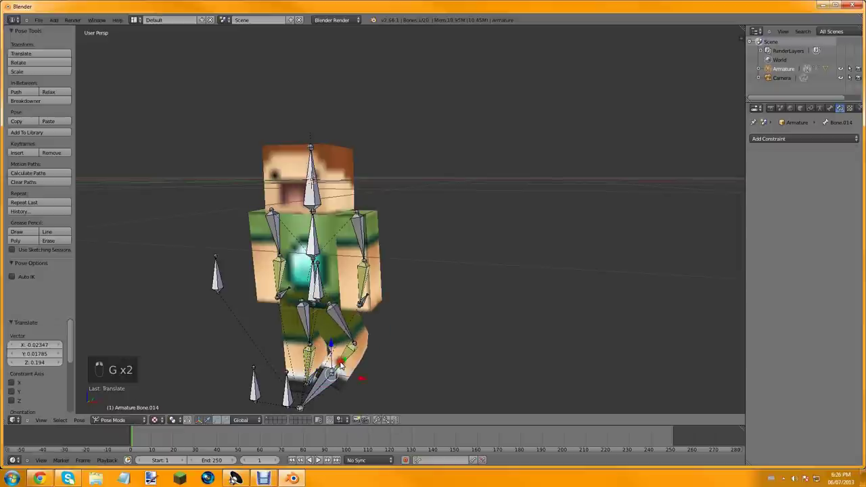
pyautogui.rightClick(291, 395)
pyautogui.press('g')
pyautogui.rightClick(359, 392)
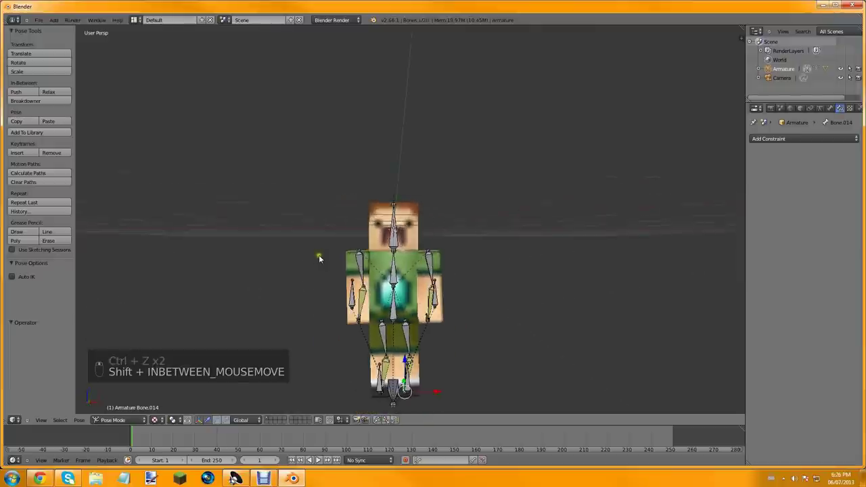
# Leave pose mode, select the character mesh and enter edit mode on it
pyautogui.press('Tab')
pyautogui.press('Tab')
pyautogui.rightClick(377, 222)
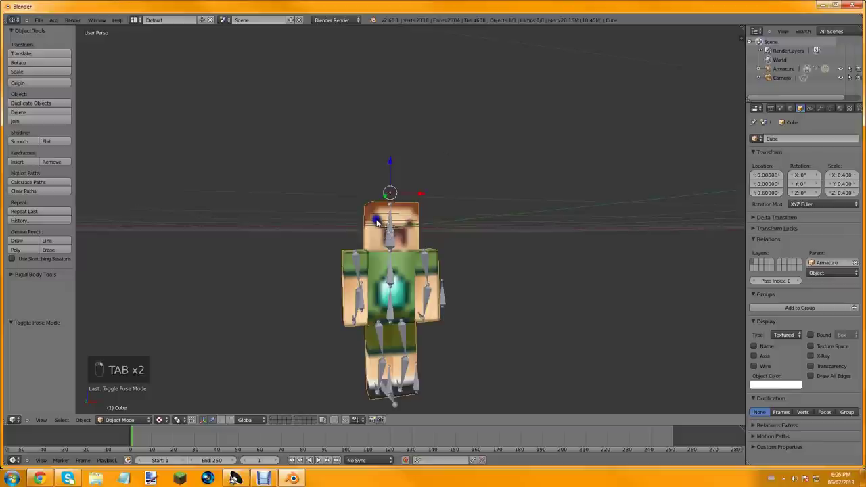
pyautogui.press('Tab')
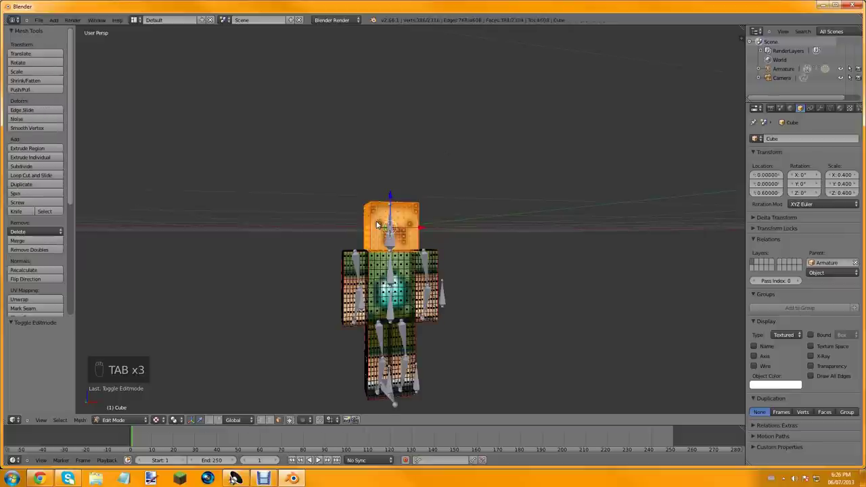
# In edit mode on the character mesh, limit selection to visible geometry and clear the selection of the head
pyautogui.scroll(2, 377, 226)
pyautogui.press('Tab')
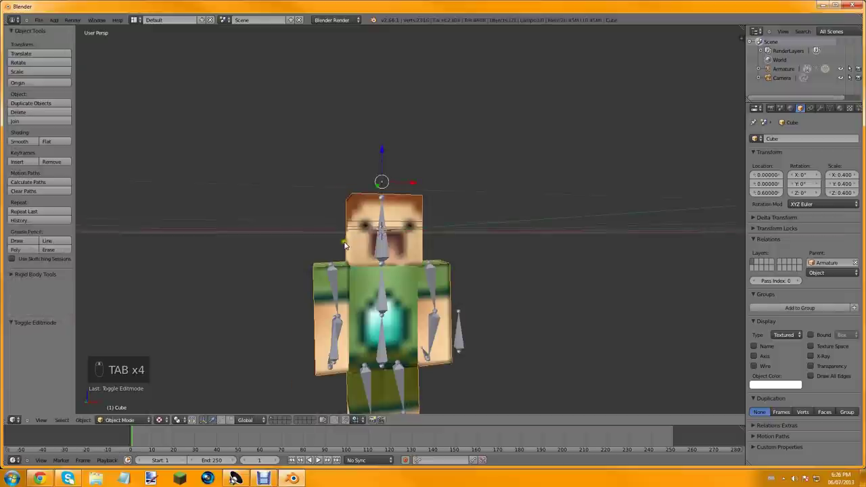
pyautogui.moveTo(339, 233); pyautogui.dragTo(354, 259, button='middle')
pyautogui.press('Tab')
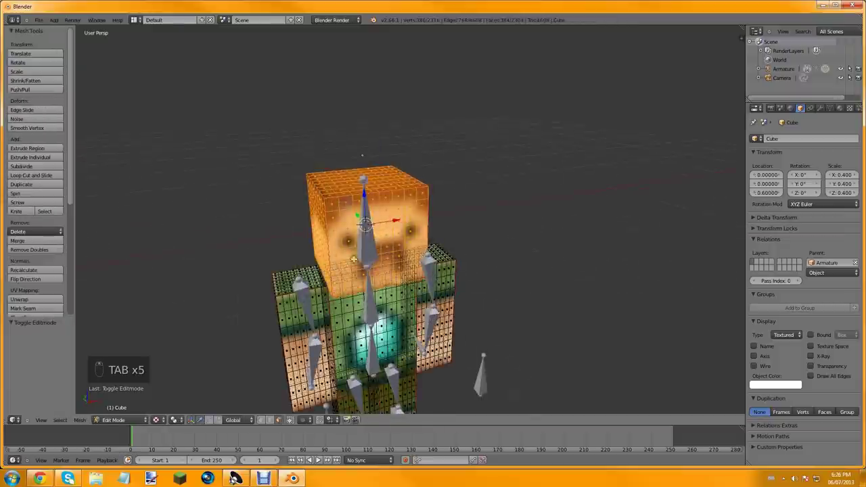
pyautogui.moveTo(325, 325)
pyautogui.mouseDown(button='middle')
pyautogui.moveTo(348, 314)
pyautogui.moveTo(331, 329)
pyautogui.mouseUp(button='middle')
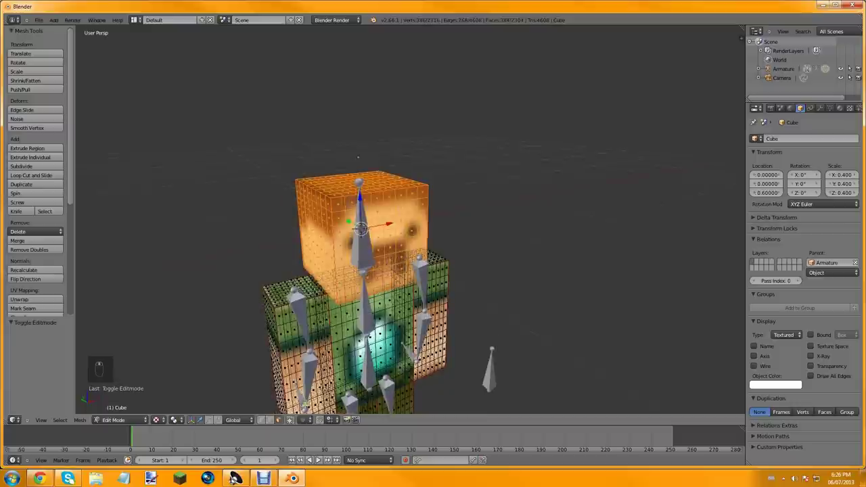
pyautogui.click(290, 419)
pyautogui.keyDown('shift'); pyautogui.moveTo(367, 225); pyautogui.dragTo(386, 185, button='middle'); pyautogui.keyUp('shift')
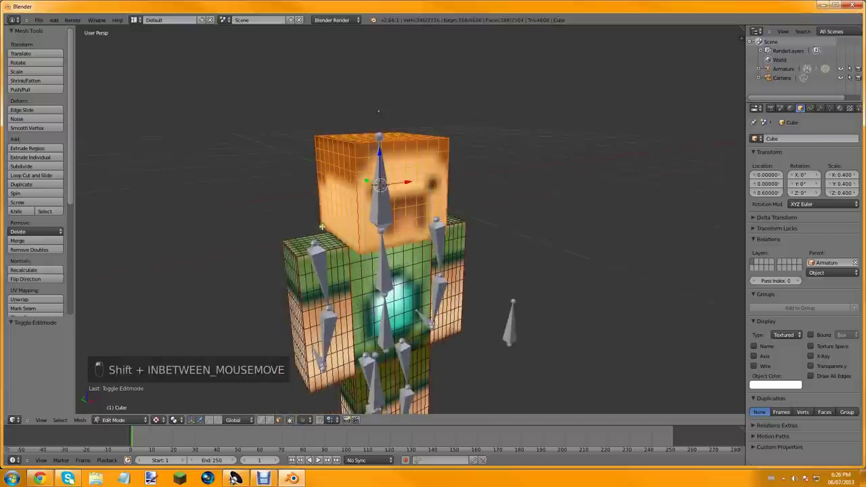
pyautogui.press('a')
pyautogui.scroll(2, 384, 193)
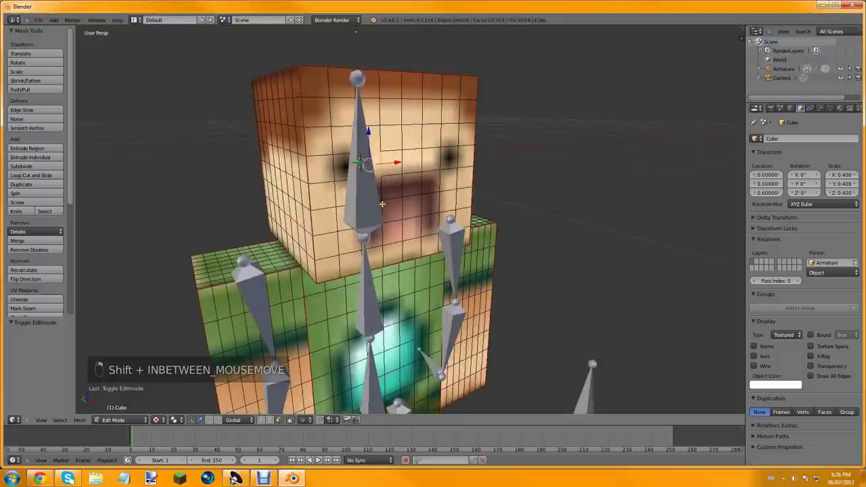
pyautogui.keyDown('shift'); pyautogui.moveTo(383, 204); pyautogui.dragTo(289, 253, button='middle'); pyautogui.keyUp('shift')
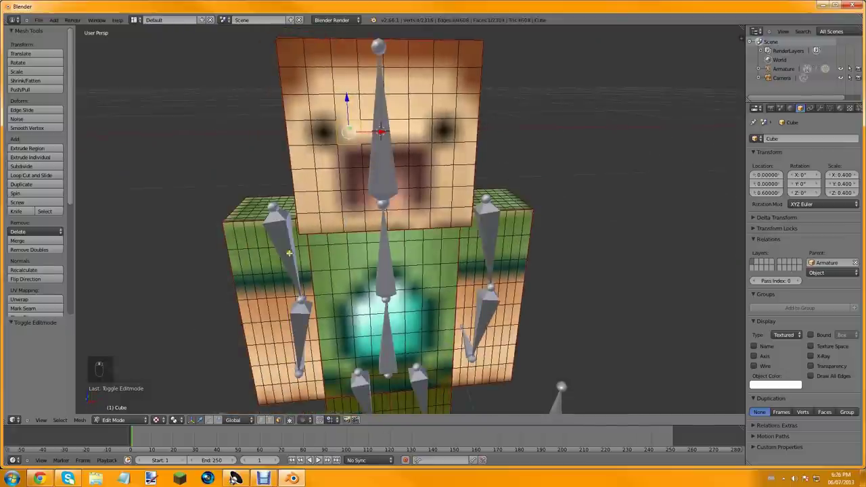
# Leave the mesh's edit mode, select the armature in pose mode and turn off its X-Ray display
pyautogui.press('Tab')
pyautogui.rightClick(561, 388)
pyautogui.hotkey('ctrl', 'Tab')
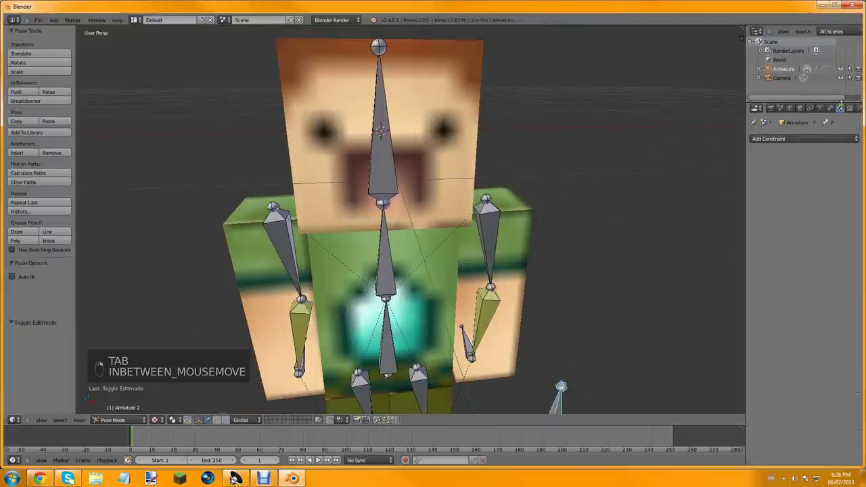
pyautogui.click(830, 108)
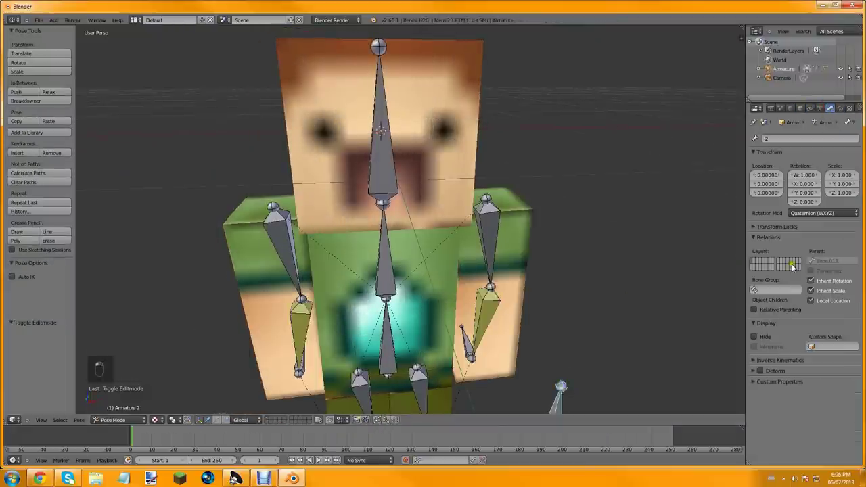
pyautogui.click(821, 108)
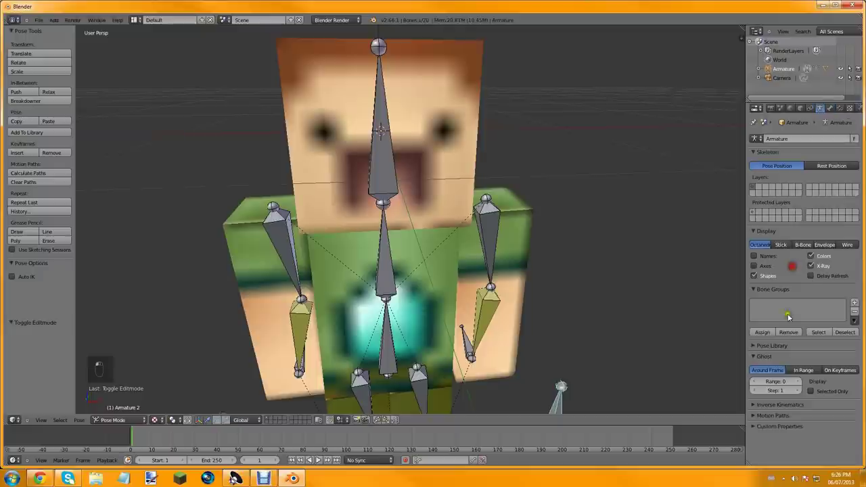
pyautogui.click(810, 267)
pyautogui.press('Tab')
pyautogui.press('Tab')
pyautogui.press('Tab')
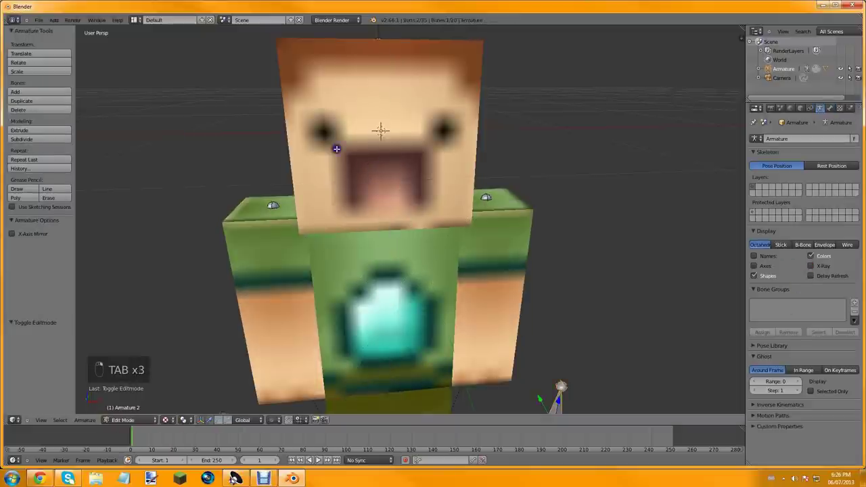
# Leave the armature's edit mode, select the character mesh and enter edit mode to show its vertex groups and shape keys
pyautogui.press('Tab')
pyautogui.rightClick(330, 149)
pyautogui.press('Tab')
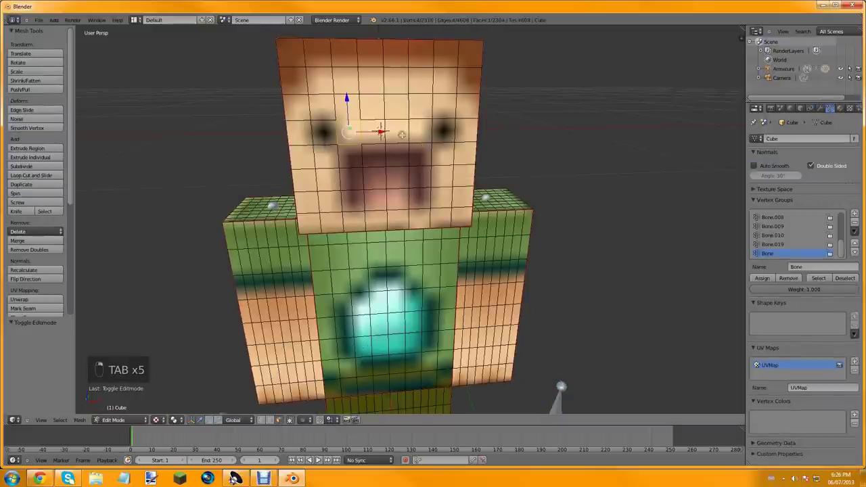
pyautogui.keyDown('shift'); pyautogui.moveTo(404, 137); pyautogui.dragTo(393, 127, button='middle'); pyautogui.keyUp('shift')
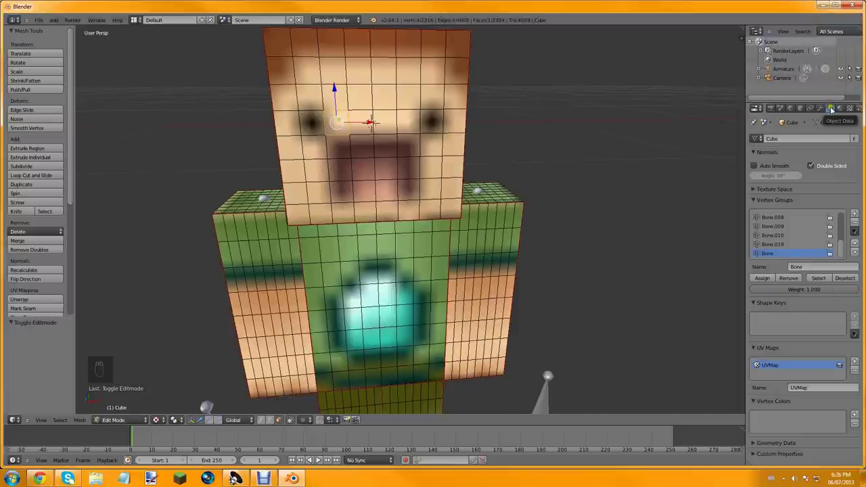
pyautogui.click(805, 252)
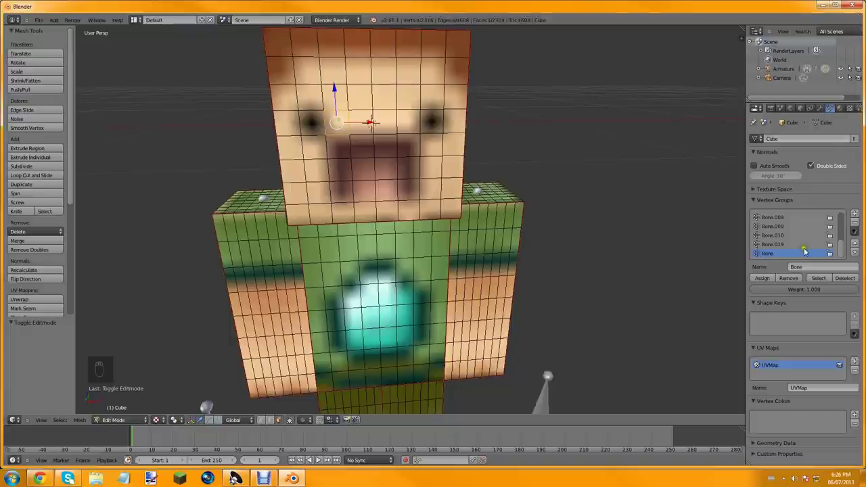
pyautogui.click(843, 323)
# Leave edit mode and add a basis shape key plus three further shape keys to the character mesh
pyautogui.press('Tab')
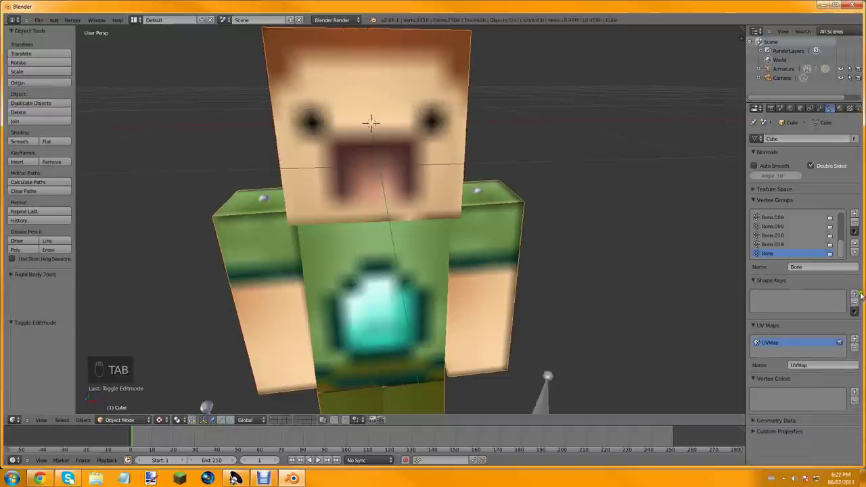
pyautogui.click(856, 295)
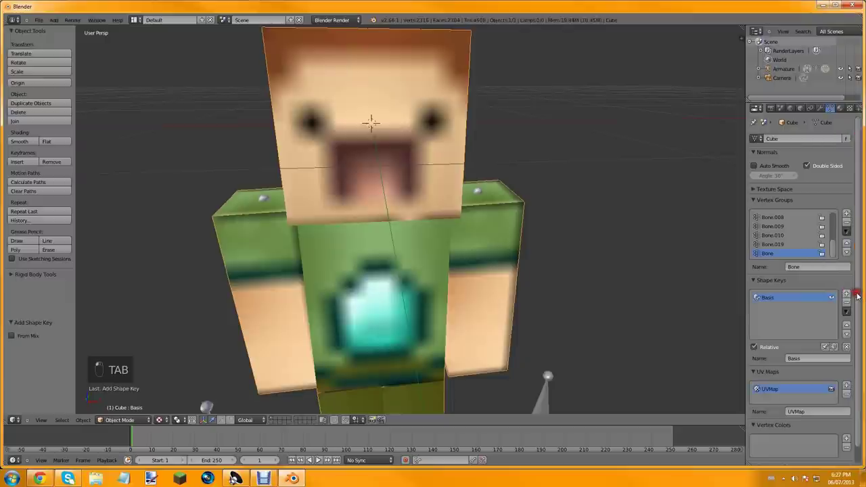
pyautogui.click(848, 298)
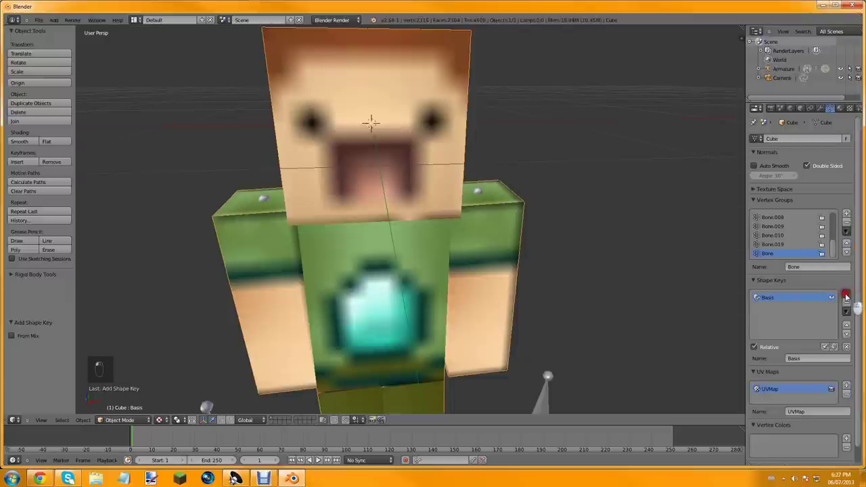
pyautogui.click(784, 297)
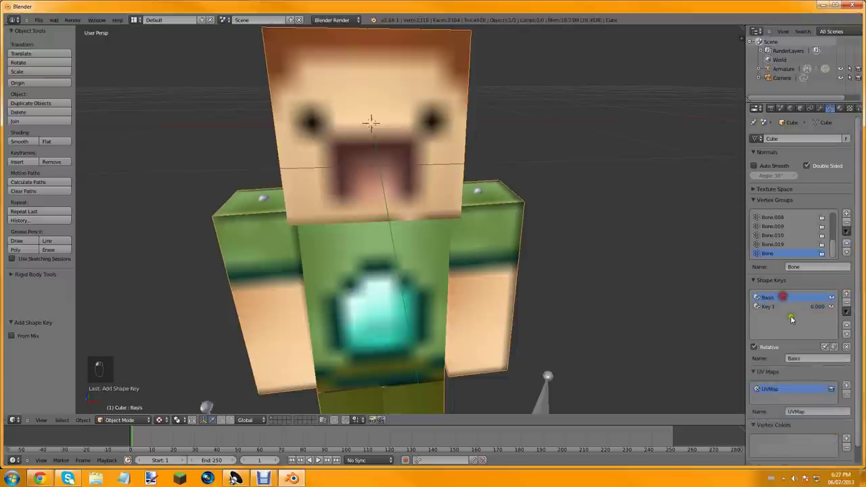
pyautogui.click(790, 317)
pyautogui.click(846, 295)
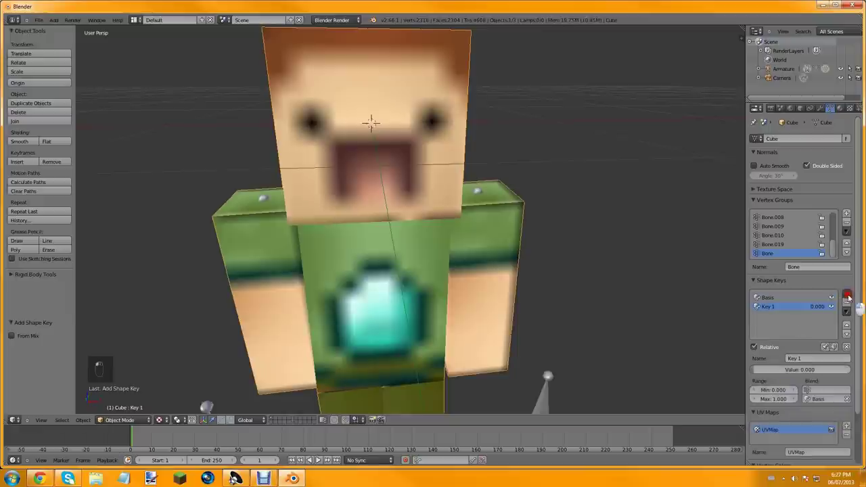
pyautogui.click(847, 295)
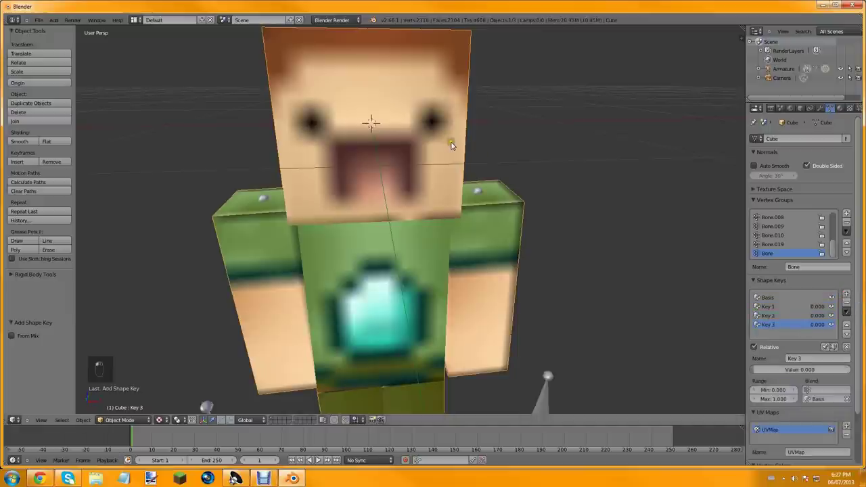
# Enter edit mode with the third added shape key active and select the face over the character's right eye
pyautogui.keyDown('shift'); pyautogui.moveTo(452, 142); pyautogui.dragTo(468, 129, button='middle'); pyautogui.keyUp('shift')
pyautogui.press('Tab')
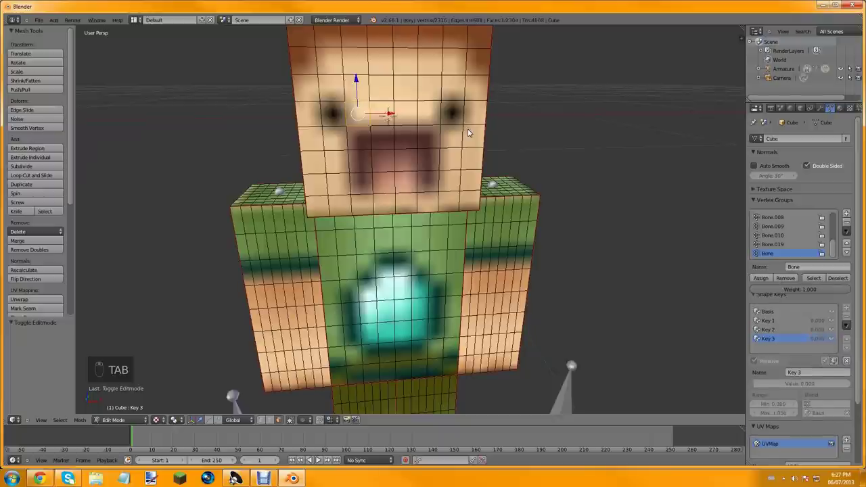
pyautogui.moveTo(389, 116); pyautogui.dragTo(404, 163, button='middle')
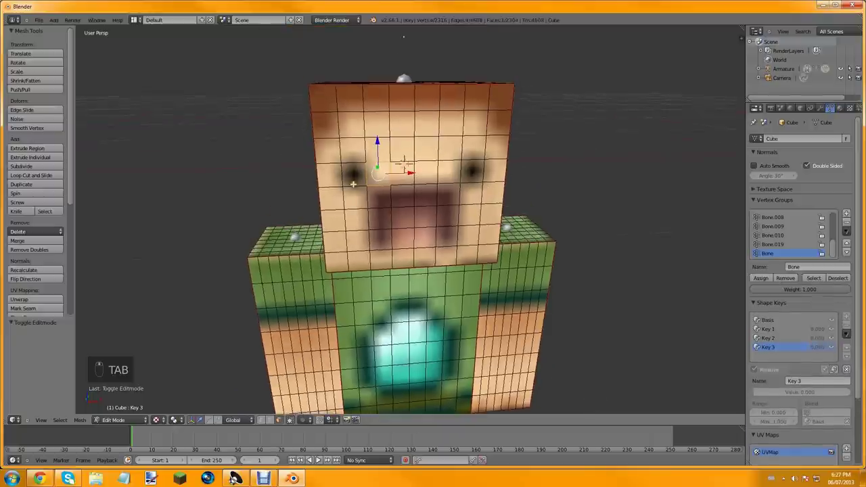
pyautogui.moveTo(353, 184); pyautogui.dragTo(376, 199, button='middle')
pyautogui.scroll(2, 376, 199)
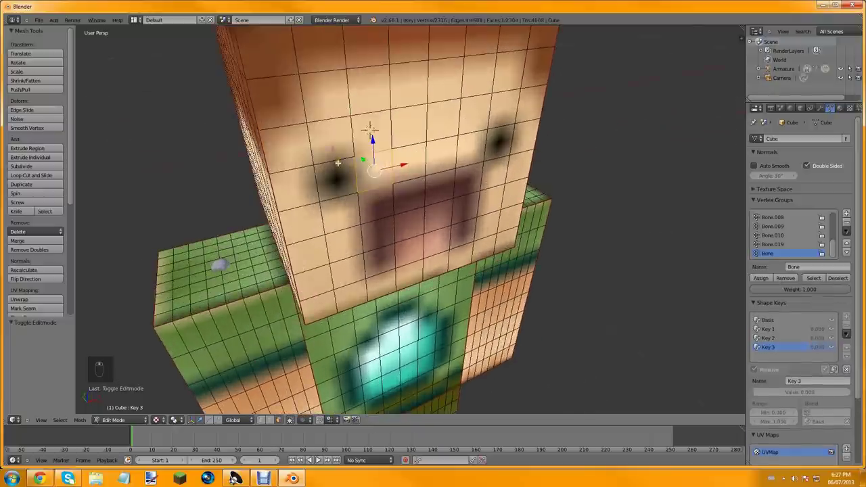
pyautogui.moveTo(370, 129); pyautogui.dragTo(351, 156, button='middle')
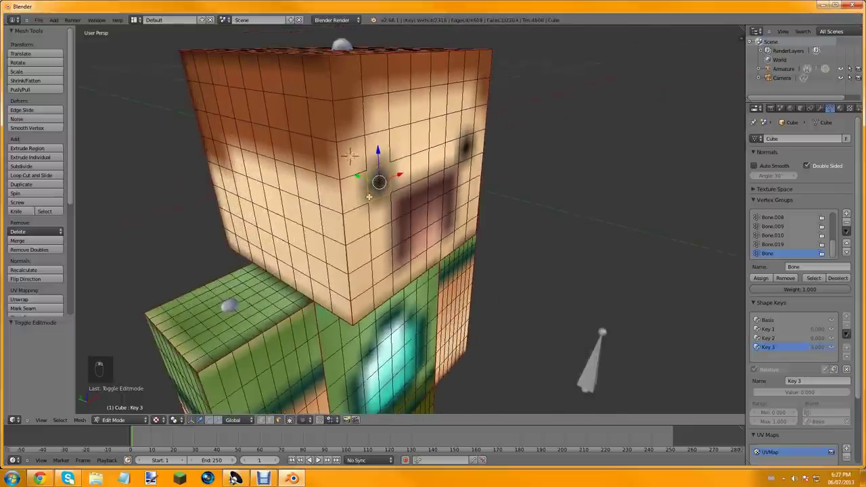
pyautogui.moveTo(369, 197); pyautogui.dragTo(386, 191, button='middle')
pyautogui.hotkey('ctrl', 'z')
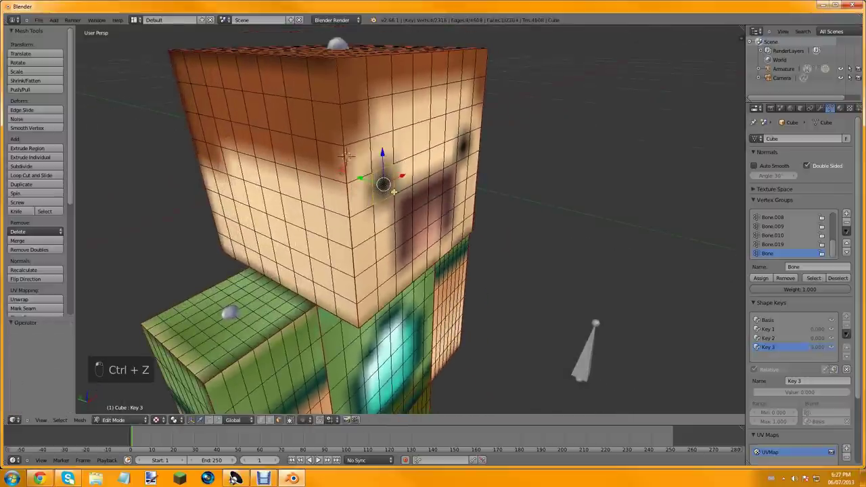
pyautogui.scroll(3, 394, 192)
pyautogui.moveTo(387, 209); pyautogui.dragTo(275, 117, button='middle')
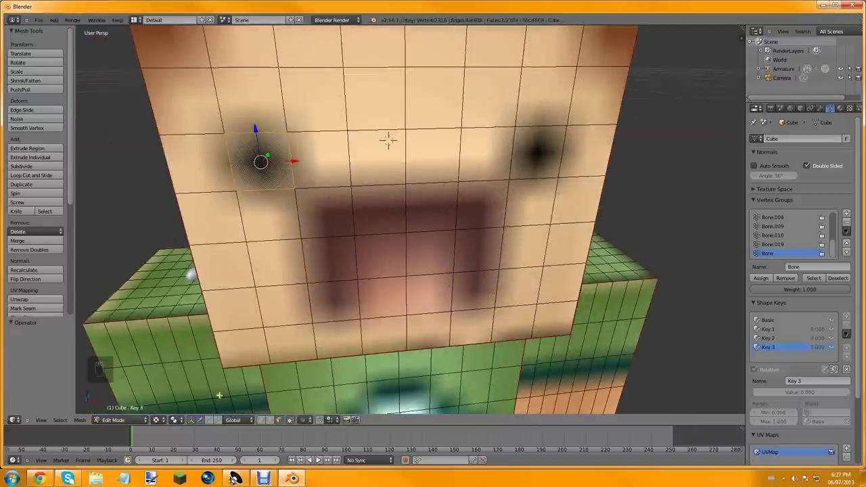
pyautogui.press('shift')
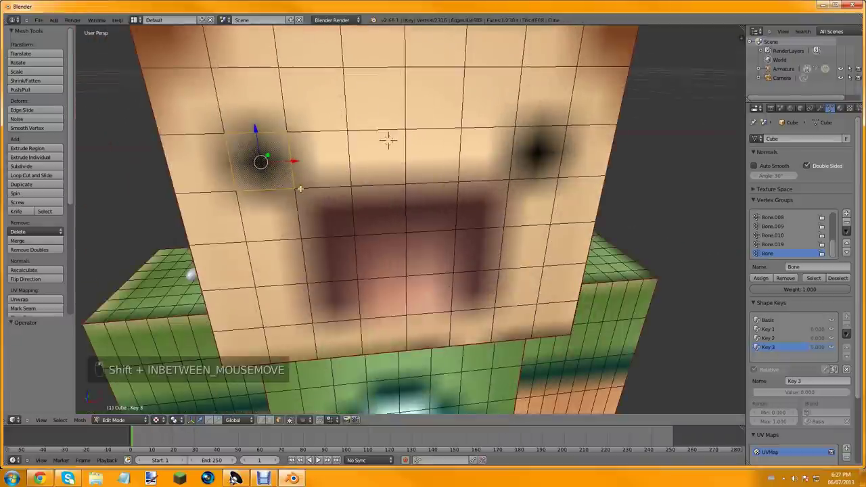
pyautogui.keyDown('shift'); pyautogui.moveTo(300, 188); pyautogui.dragTo(316, 182, button='middle'); pyautogui.keyUp('shift')
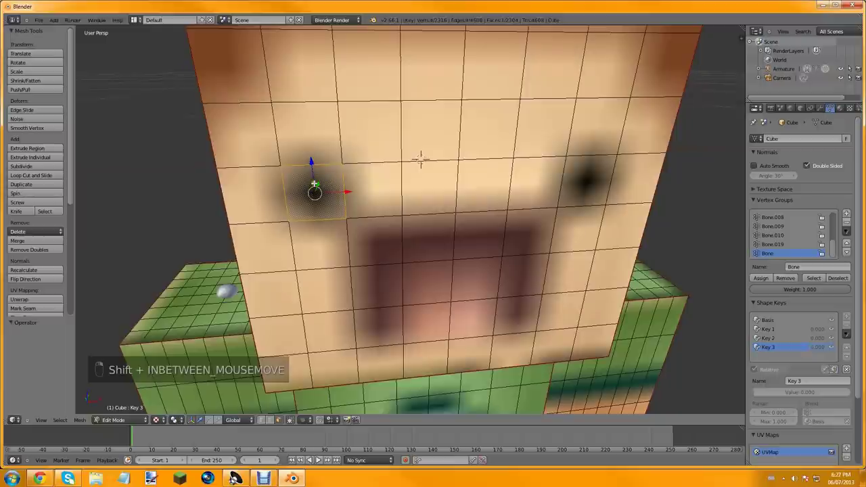
# Try pushing the character's right eye face 0.09933 into the head along the Y axis, and undo the move
pyautogui.moveTo(365, 193); pyautogui.dragTo(369, 133, button='right')
pyautogui.rightClick(398, 146)
pyautogui.rightClick(367, 132)
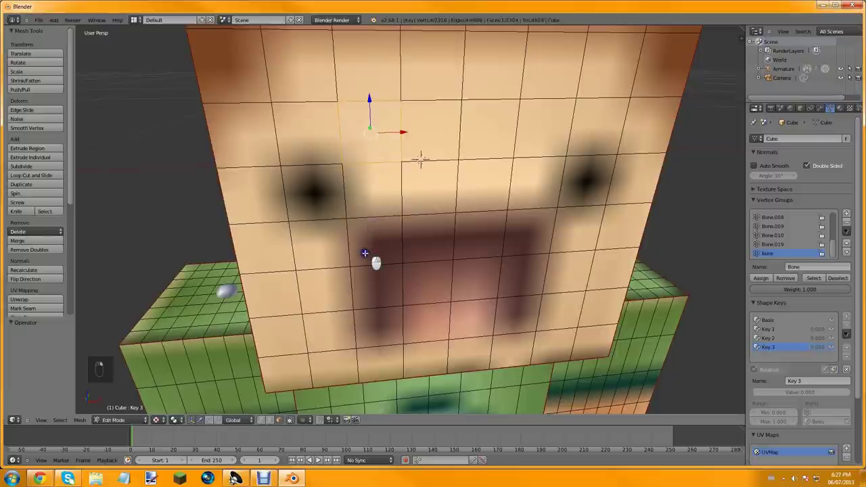
pyautogui.rightClick(350, 246)
pyautogui.rightClick(316, 198)
pyautogui.moveTo(316, 200); pyautogui.dragTo(490, 188, button='middle')
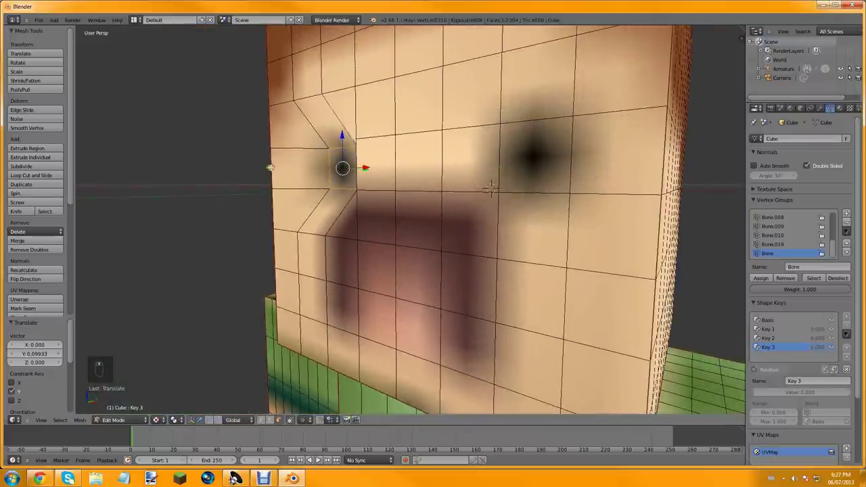
pyautogui.hotkey('ctrl', 'z')
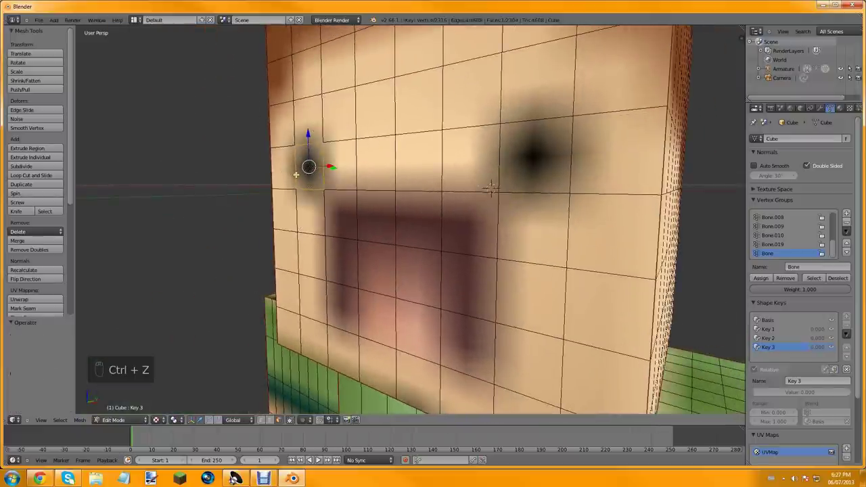
# Select both eye faces on the head and extrude them about 0.026 into the head along the Y axis
pyautogui.moveTo(285, 171); pyautogui.dragTo(419, 204, button='middle')
pyautogui.scroll(-1, 444, 197)
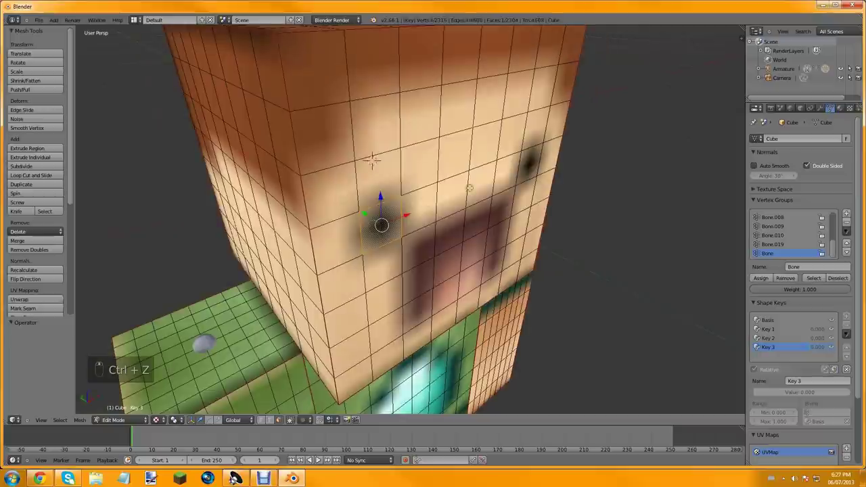
pyautogui.scroll(-1, 517, 170)
pyautogui.rightClick(511, 174)
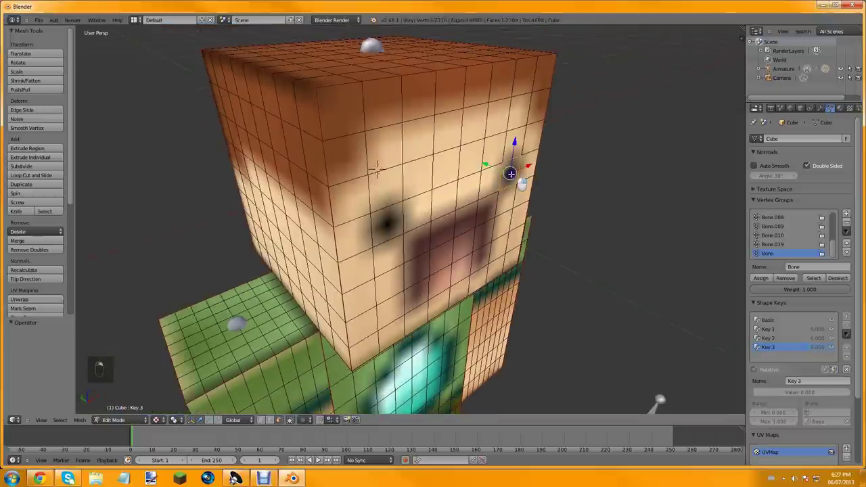
pyautogui.keyDown('shift'); pyautogui.rightClick(374, 223); pyautogui.keyUp('shift')
pyautogui.press('e')
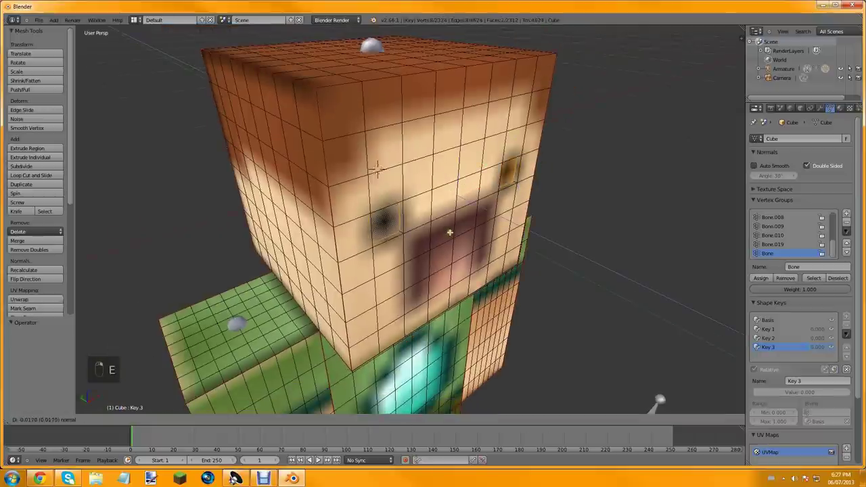
pyautogui.click(449, 232)
pyautogui.moveTo(449, 233); pyautogui.dragTo(437, 223, button='middle')
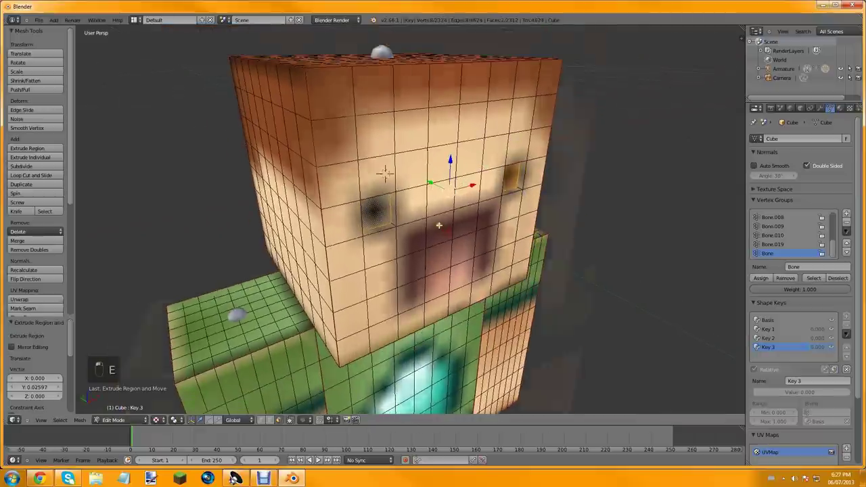
pyautogui.scroll(2, 431, 220)
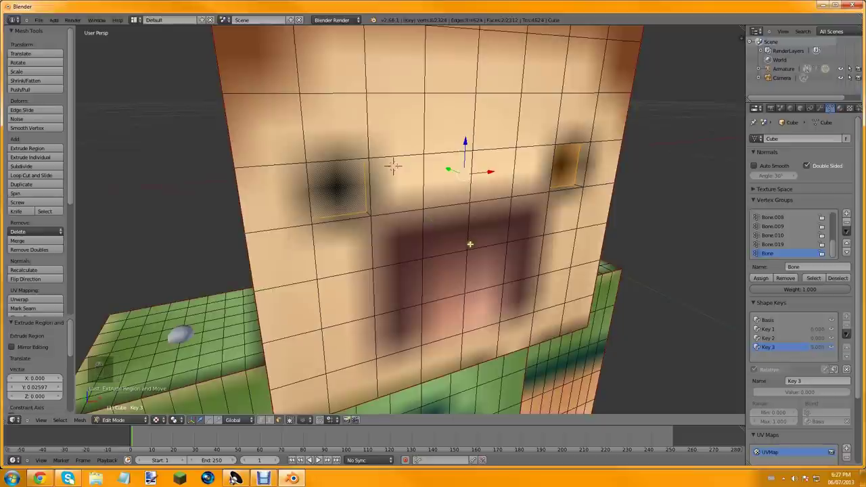
# Undo the eye extrusion and extrude both eye faces again, about 0.024 into the head along the Y axis
pyautogui.hotkey('ctrl', 'z')
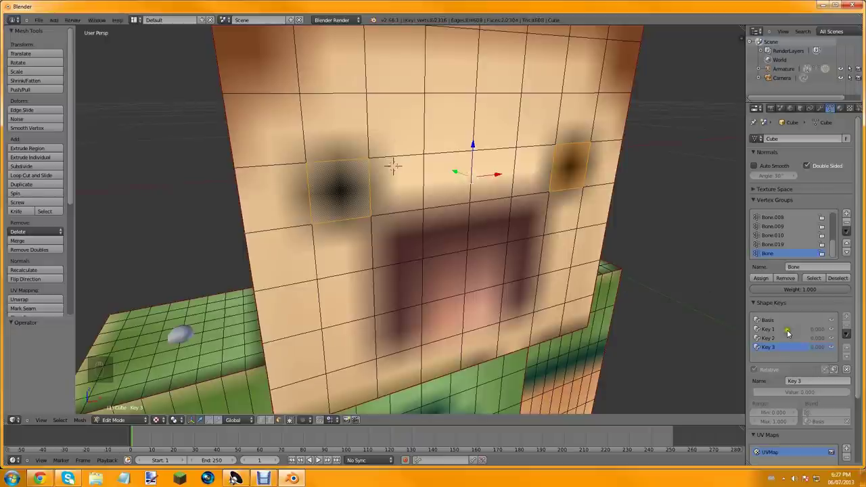
pyautogui.click(767, 320)
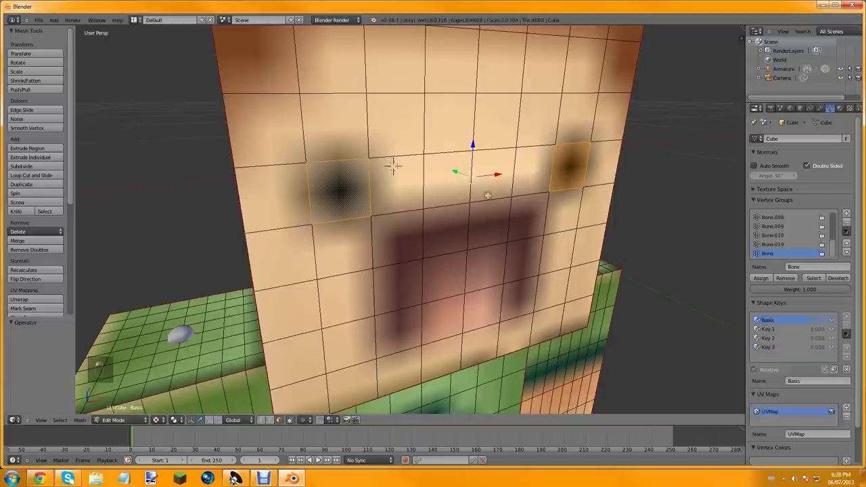
pyautogui.moveTo(393, 166); pyautogui.dragTo(354, 155, button='middle')
pyautogui.press('g')
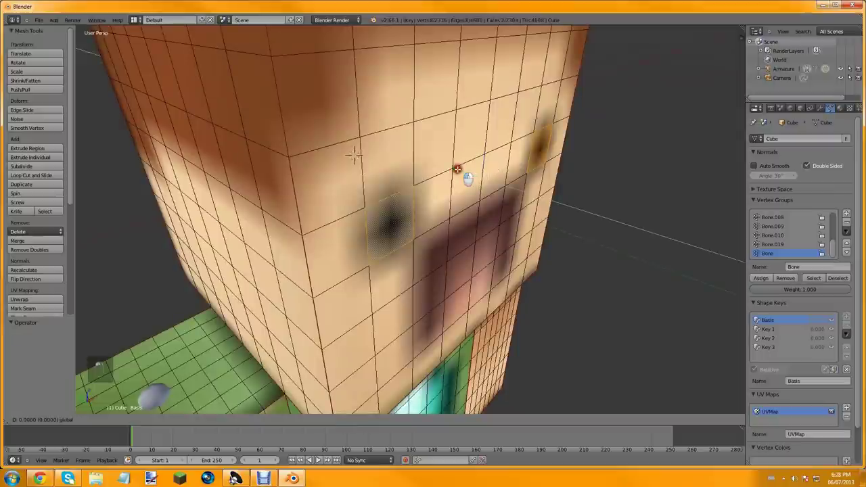
pyautogui.hotkey('ctrl', 'z')
pyautogui.press('e')
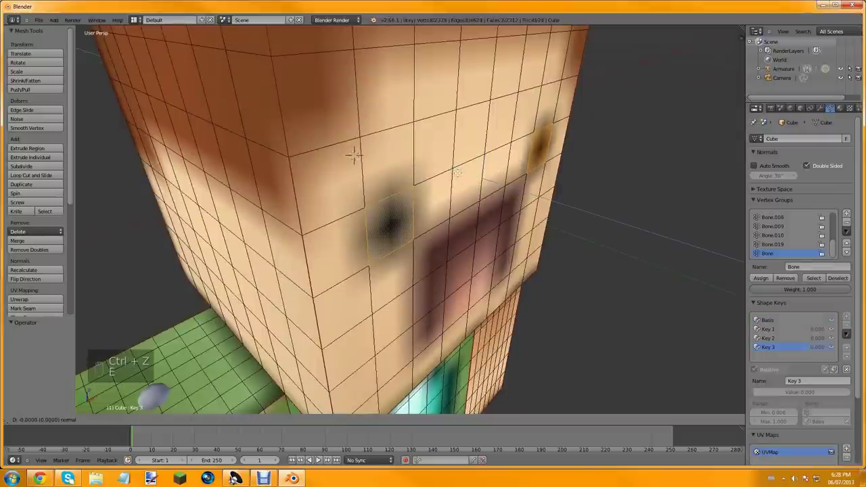
pyautogui.click(457, 180)
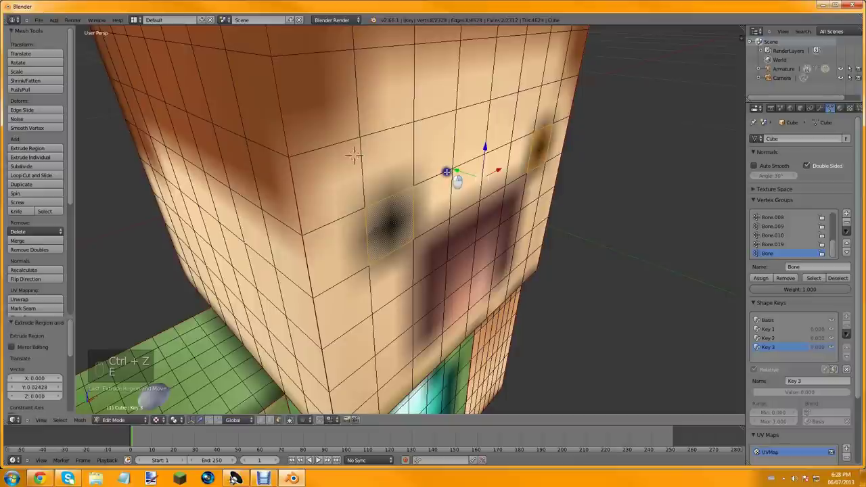
# Make the Basis shape key active and extrude both eye faces about 0.027 into the head along the Y axis
pyautogui.click(771, 321)
pyautogui.press('e')
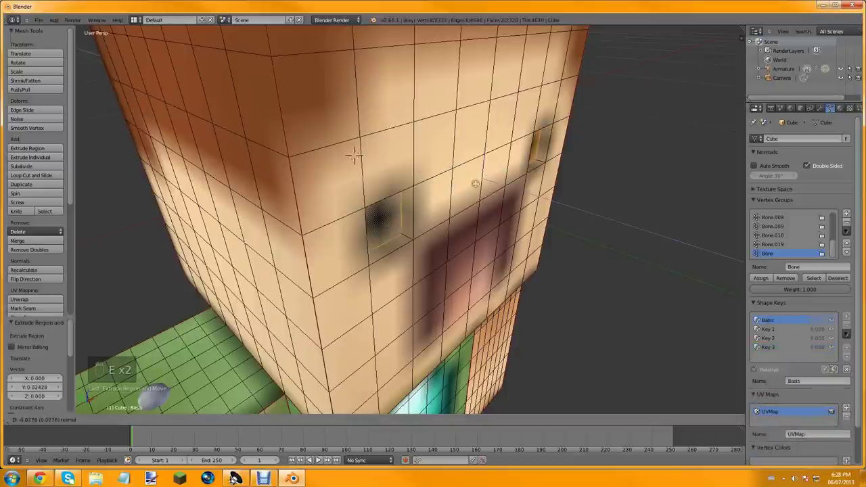
pyautogui.click(354, 155)
# Select all the mouth faces and extrude them into the head twice, by about 0.008 and 0.042 along the Y axis
pyautogui.moveTo(354, 151); pyautogui.dragTo(401, 169, button='middle')
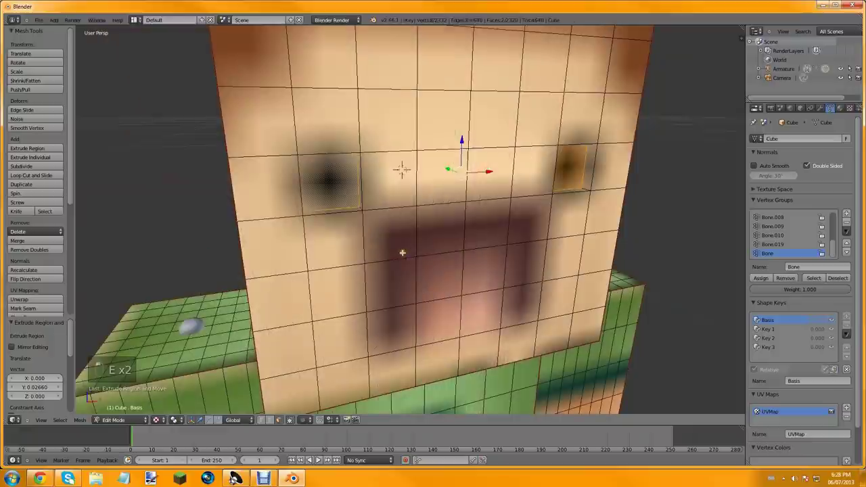
pyautogui.moveTo(392, 280)
pyautogui.keyDown('shift'); pyautogui.mouseDown(button='right')
pyautogui.moveTo(448, 324)
pyautogui.moveTo(485, 227)
pyautogui.moveTo(515, 307)
pyautogui.moveTo(528, 221)
pyautogui.mouseUp(button='right'); pyautogui.keyUp('shift')
pyautogui.moveTo(528, 222); pyautogui.dragTo(500, 296, button='middle')
pyautogui.press('e')
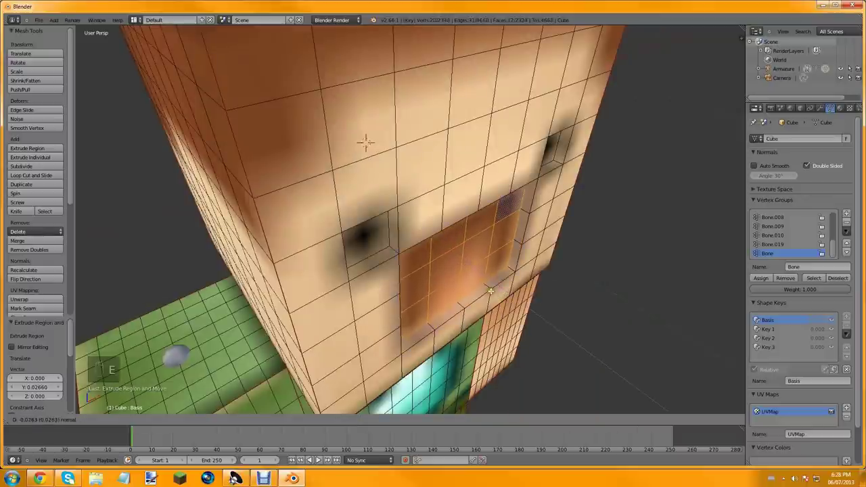
pyautogui.click(501, 290)
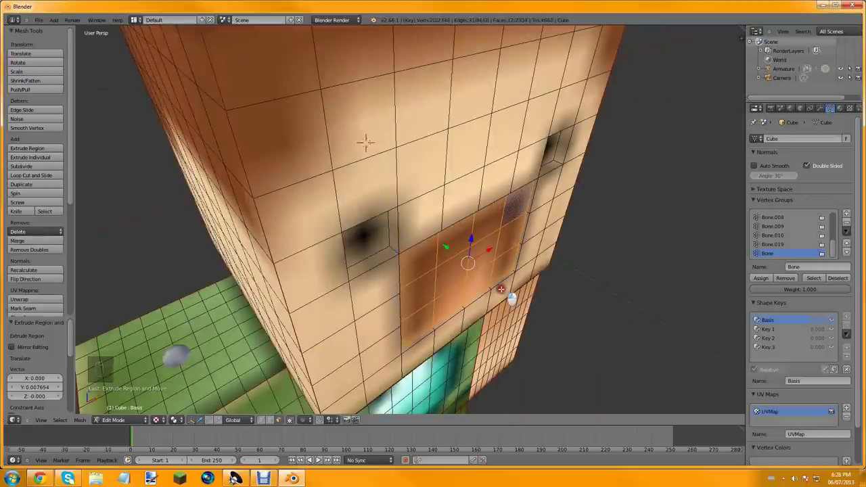
pyautogui.scroll(5, 470, 256)
pyautogui.press('e')
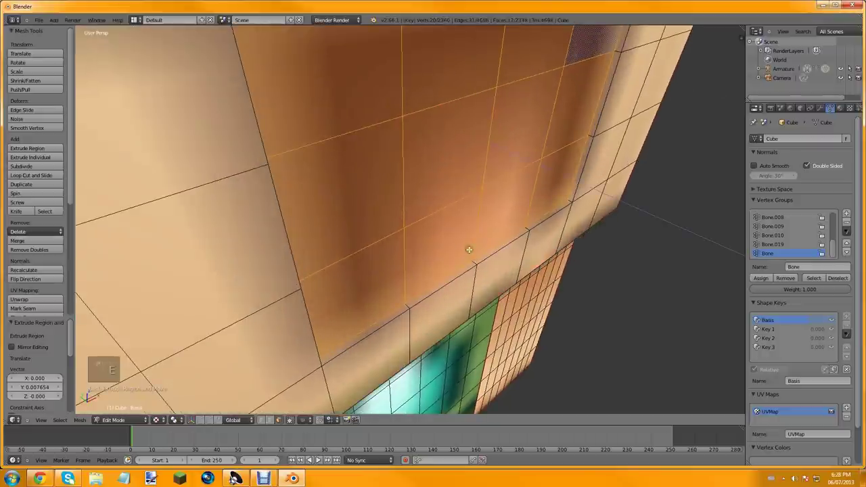
pyautogui.click(423, 245)
# Select the dark mouth faces around the sides and top of the tongue and extrude them about 0.053 deeper along the Y axis
pyautogui.moveTo(435, 251); pyautogui.dragTo(318, 209, button='middle')
pyautogui.rightClick(362, 235)
pyautogui.keyDown('shift'); pyautogui.rightClick(366, 171); pyautogui.keyUp('shift')
pyautogui.keyDown('shift'); pyautogui.rightClick(363, 117); pyautogui.keyUp('shift')
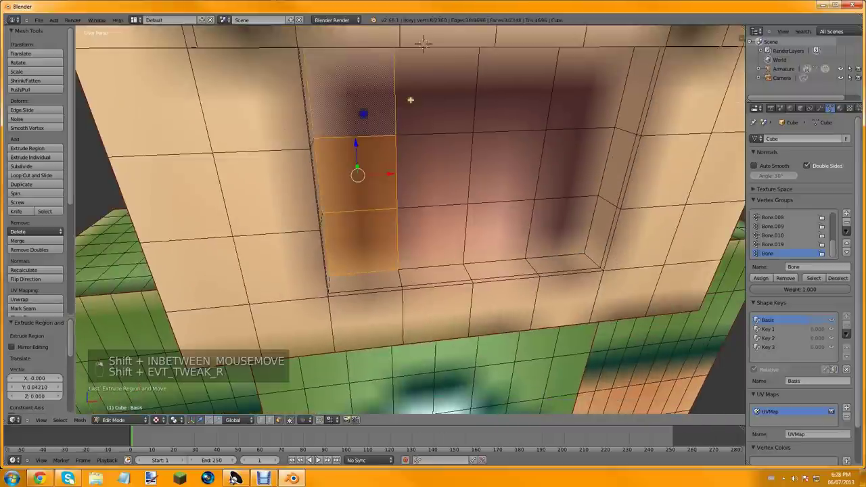
pyautogui.keyDown('shift'); pyautogui.rightClick(436, 96); pyautogui.keyUp('shift')
pyautogui.keyDown('shift'); pyautogui.rightClick(515, 97); pyautogui.keyUp('shift')
pyautogui.keyDown('shift'); pyautogui.rightClick(582, 101); pyautogui.keyUp('shift')
pyautogui.keyDown('shift'); pyautogui.rightClick(562, 177); pyautogui.keyUp('shift')
pyautogui.keyDown('shift'); pyautogui.rightClick(565, 228); pyautogui.keyUp('shift')
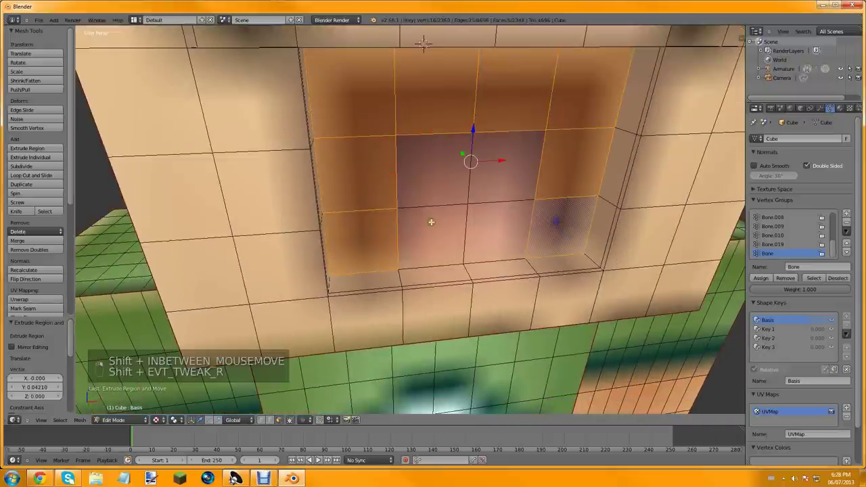
pyautogui.moveTo(432, 222); pyautogui.dragTo(429, 204, button='middle')
pyautogui.press('e')
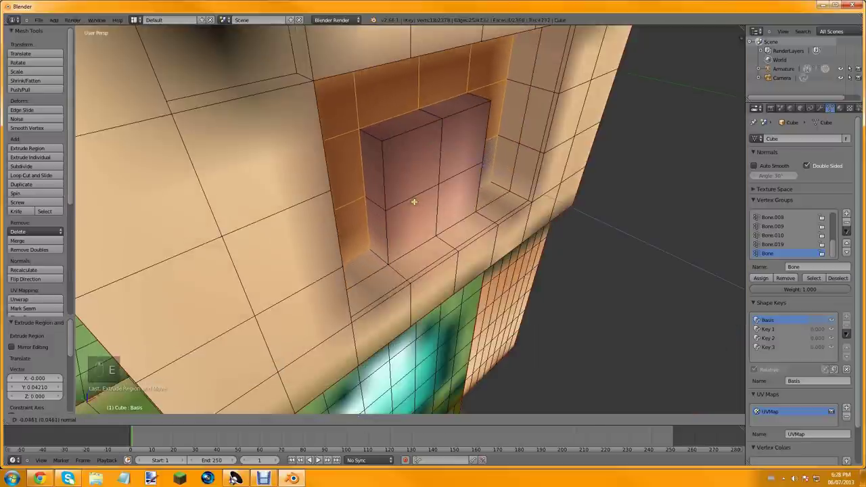
pyautogui.click(423, 213)
# Rotate the extruded dark mouth faces about -6.6° around the X axis and move them about 0.045 along the Y axis
pyautogui.press('r')
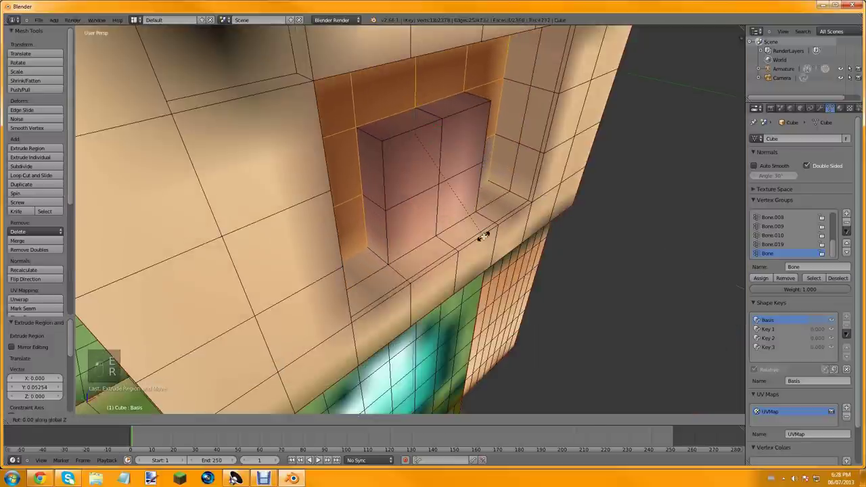
pyautogui.press('y')
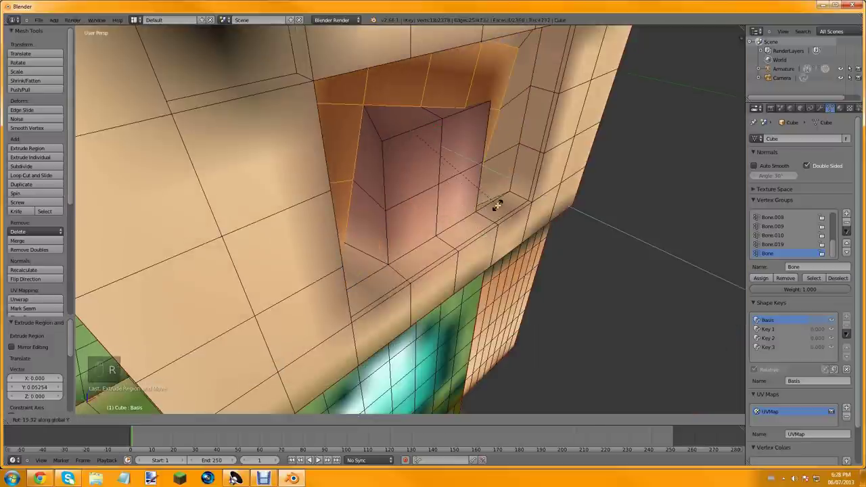
pyautogui.press('x')
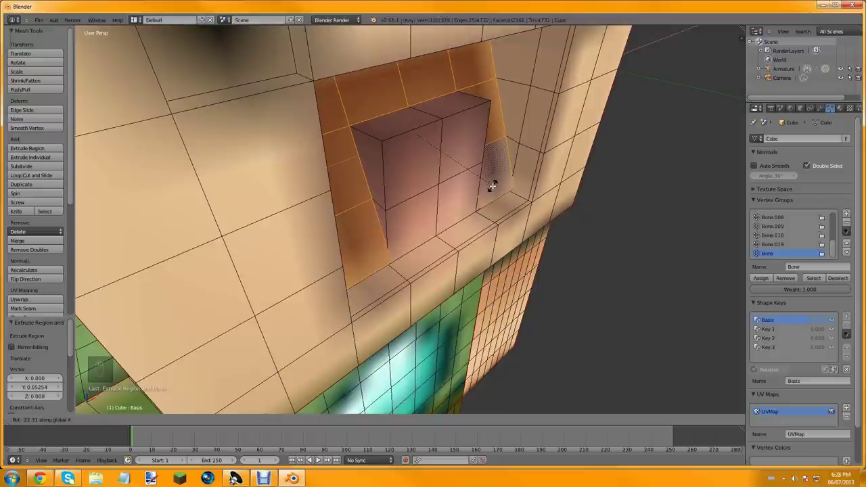
pyautogui.click(497, 227)
pyautogui.moveTo(497, 227); pyautogui.dragTo(459, 180, button='middle')
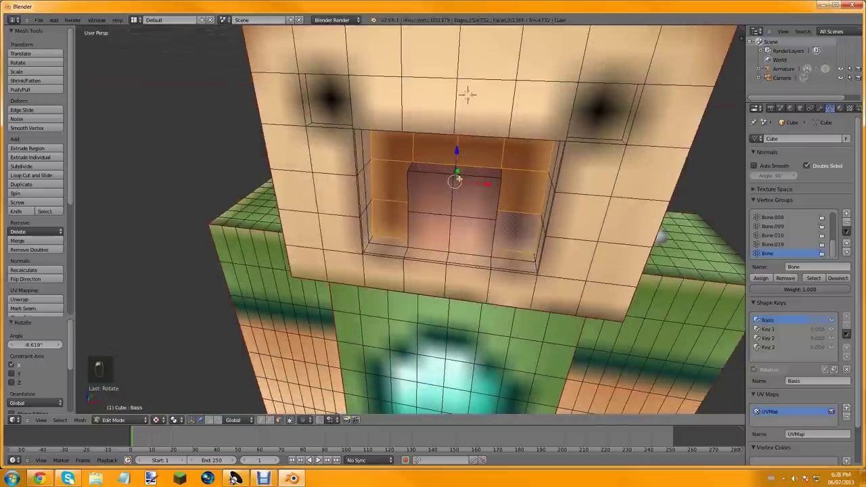
pyautogui.press('g')
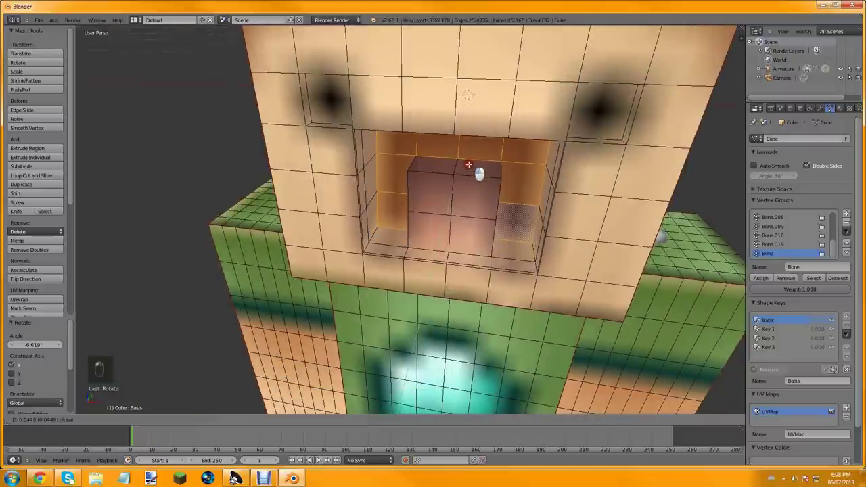
pyautogui.click(469, 165)
# Select the four front faces of the tongue and extrude them about 0.034 into the mouth along the Y axis
pyautogui.rightClick(440, 195)
pyautogui.keyDown('shift'); pyautogui.rightClick(434, 237); pyautogui.keyUp('shift')
pyautogui.keyDown('shift'); pyautogui.rightClick(472, 241); pyautogui.keyUp('shift')
pyautogui.keyDown('shift'); pyautogui.rightClick(475, 210); pyautogui.keyUp('shift')
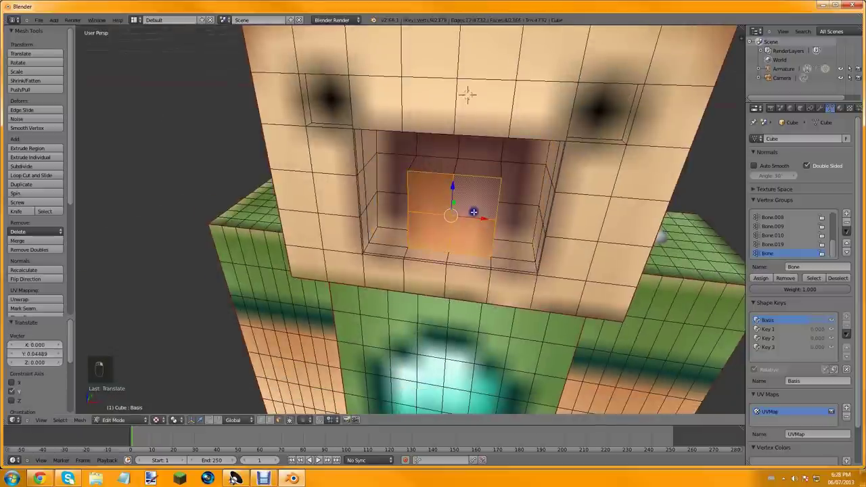
pyautogui.press('e')
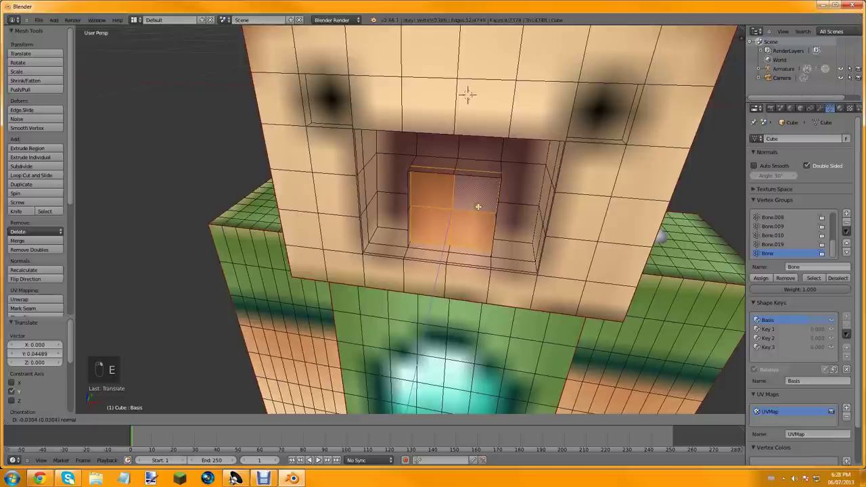
pyautogui.click(478, 207)
# Try extruding the tongue's front faces together with its side faces, and undo the attempt
pyautogui.moveTo(478, 206); pyautogui.dragTo(451, 207, button='middle')
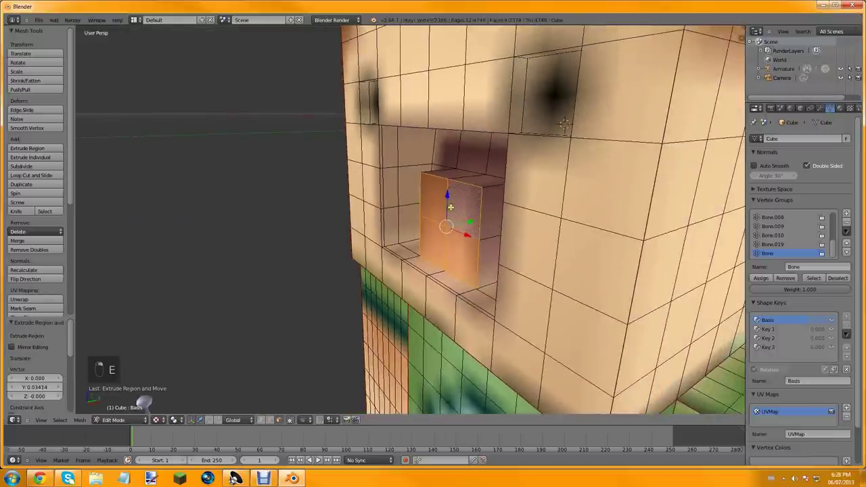
pyautogui.keyDown('shift'); pyautogui.rightClick(482, 209); pyautogui.keyUp('shift')
pyautogui.keyDown('shift'); pyautogui.rightClick(481, 243); pyautogui.keyUp('shift')
pyautogui.moveTo(446, 244); pyautogui.dragTo(389, 214, button='middle')
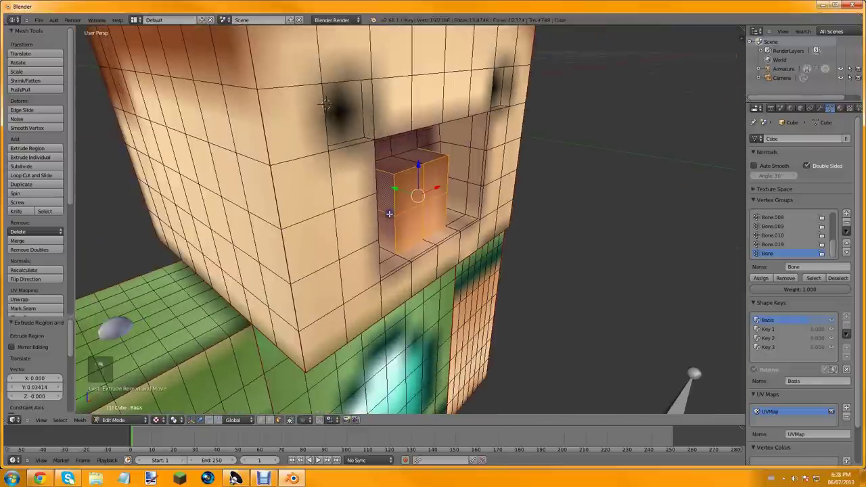
pyautogui.press('e')
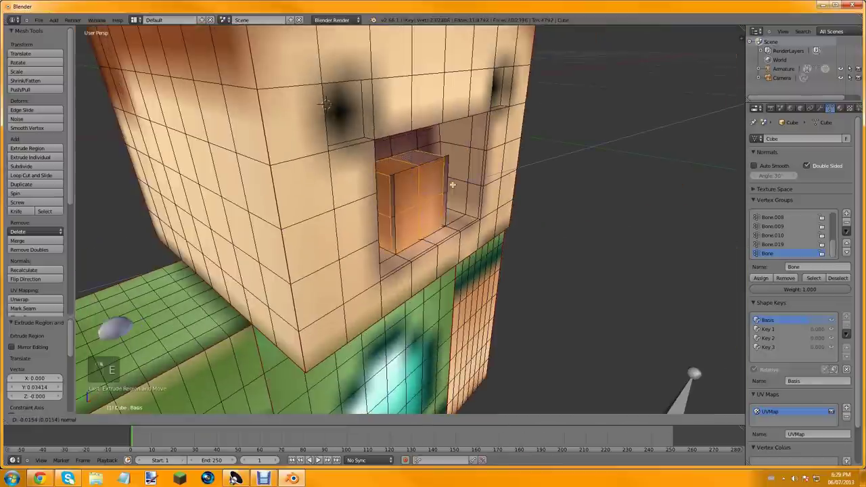
pyautogui.rightClick(443, 186)
pyautogui.hotkey('ctrl', 'z')
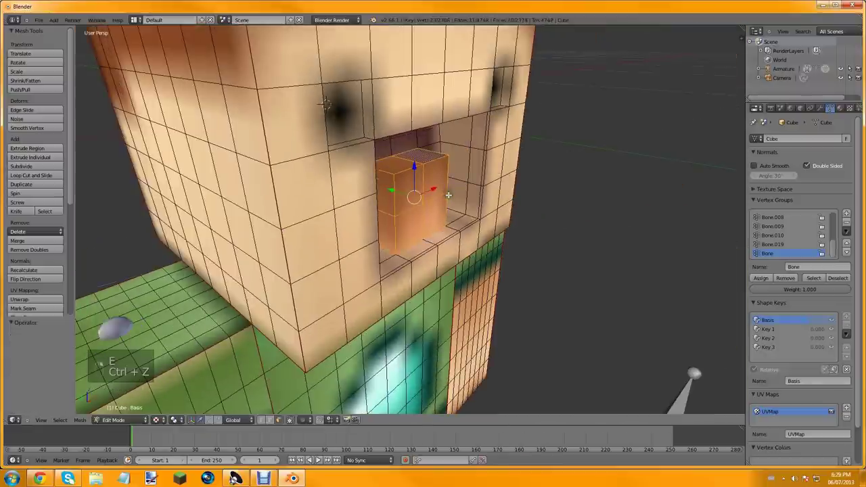
pyautogui.hotkey('ctrl', 'z')
# Render the current frame and examine the character's recessed mouth and eyes
pyautogui.moveTo(449, 195); pyautogui.dragTo(381, 211, button='middle')
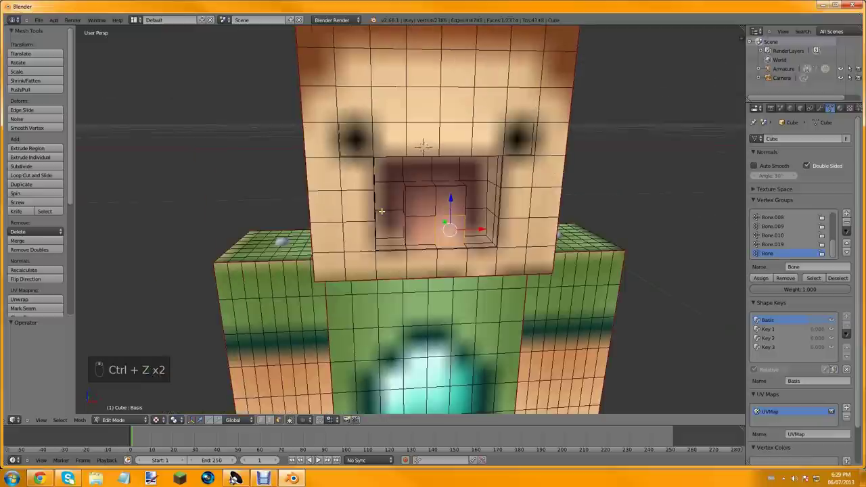
pyautogui.press('F12')
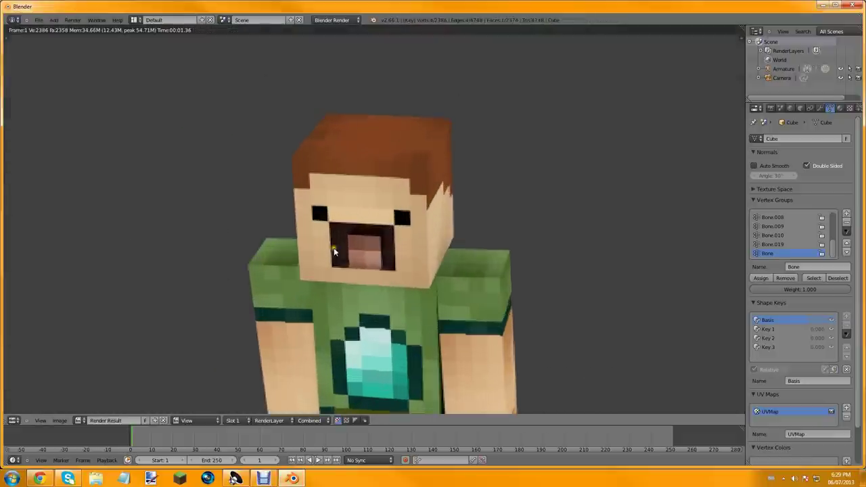
pyautogui.scroll(1, 334, 248)
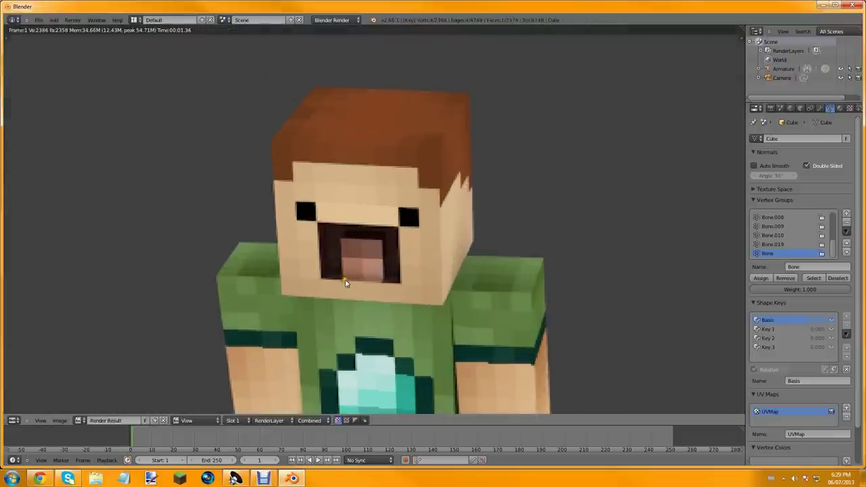
pyautogui.press('Escape')
# Leave edit mode, switch to the camera view, and move the camera 3.96 closer to the character along the Y axis
pyautogui.press('KP_0')
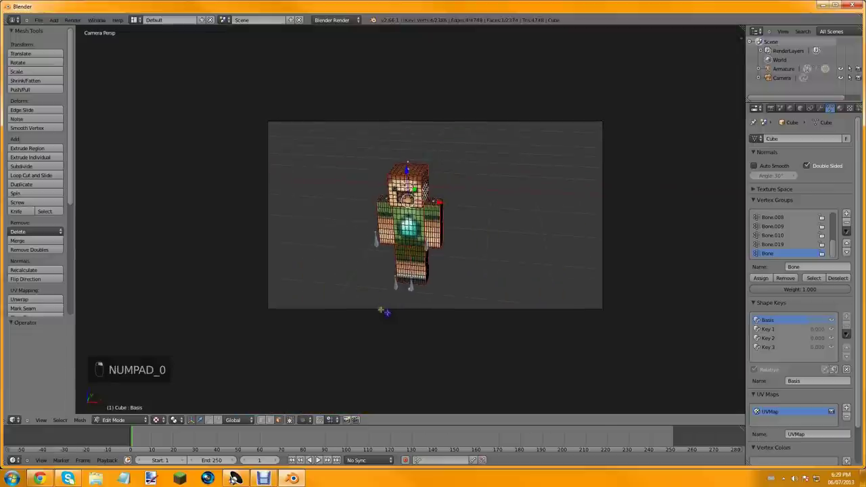
pyautogui.press('Tab')
pyautogui.rightClick(380, 308)
pyautogui.press('g')
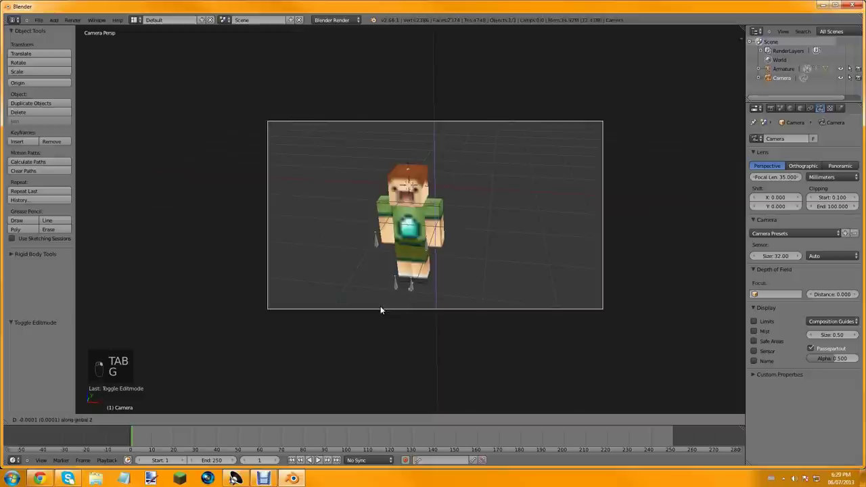
pyautogui.press('x')
pyautogui.press('y')
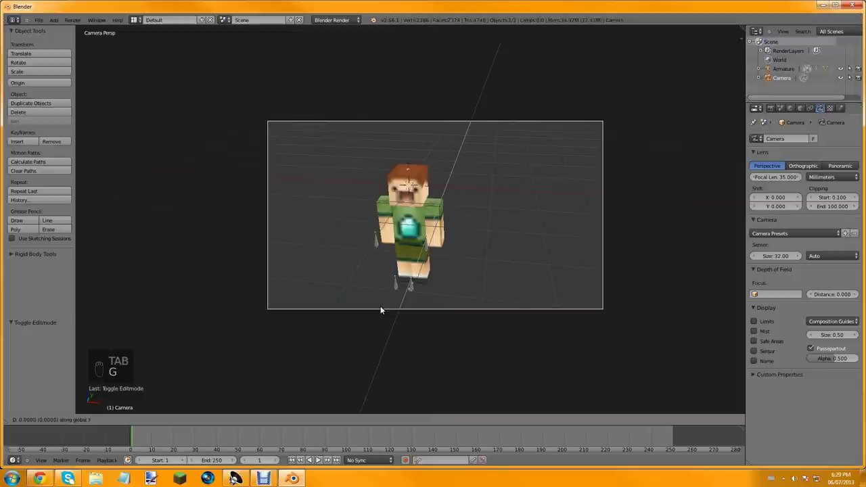
pyautogui.click(419, 246)
# Lower the camera about 1.5, move it 1.89 closer along the Y axis, and shift it to frame the character's head
pyautogui.press('g')
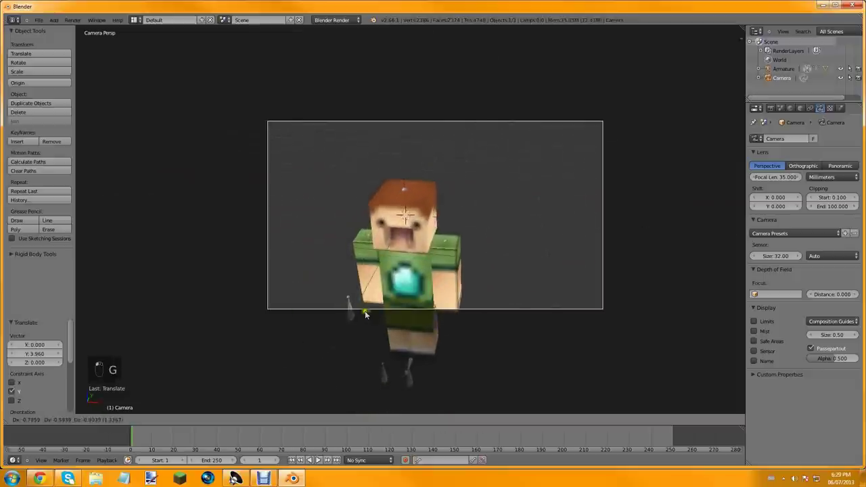
pyautogui.click(354, 350)
pyautogui.press('g')
pyautogui.press('x')
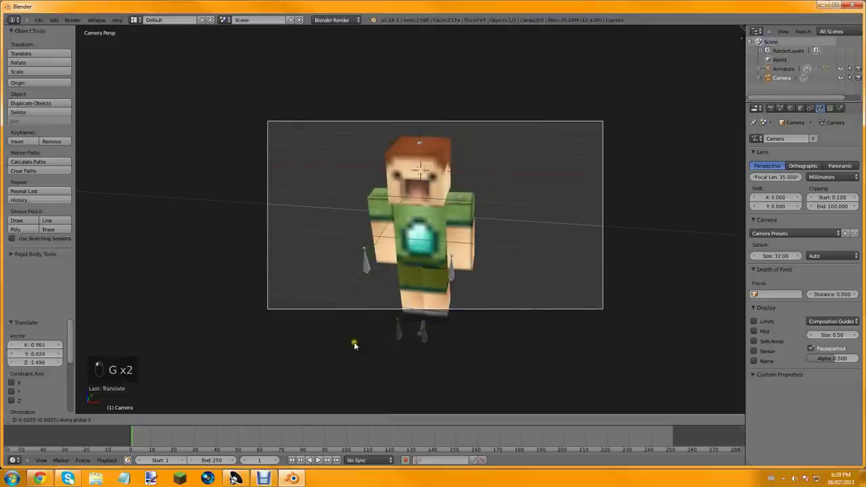
pyautogui.press('y')
pyautogui.click(371, 313)
pyautogui.press('g')
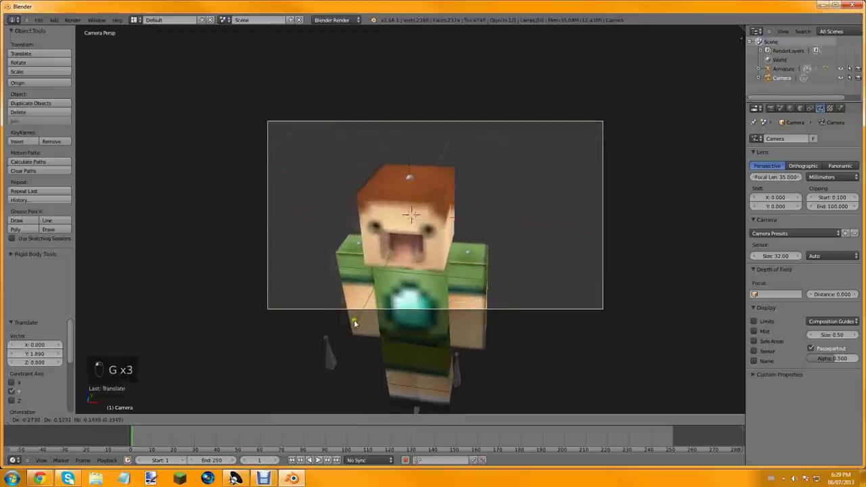
pyautogui.click(346, 333)
# Render the closer camera shot and examine the depth of the mouth, tongue and eyes
pyautogui.press('F12')
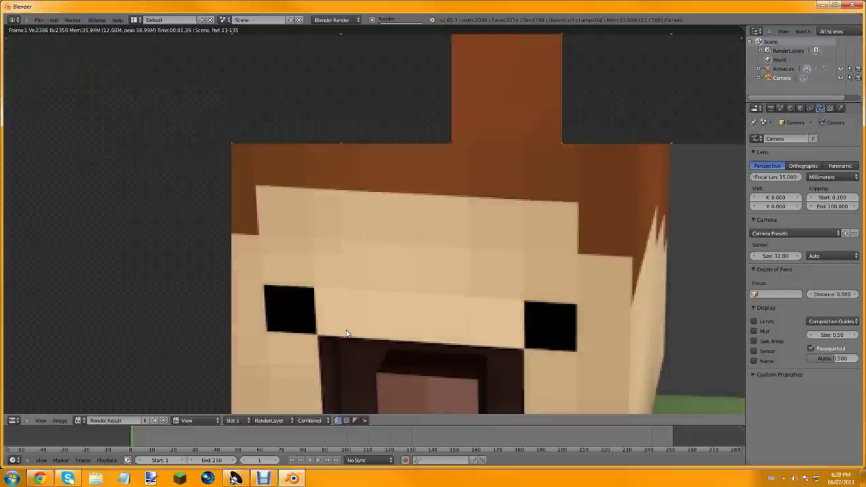
pyautogui.scroll(-3, 338, 323)
pyautogui.moveTo(377, 284); pyautogui.dragTo(380, 272, button='middle')
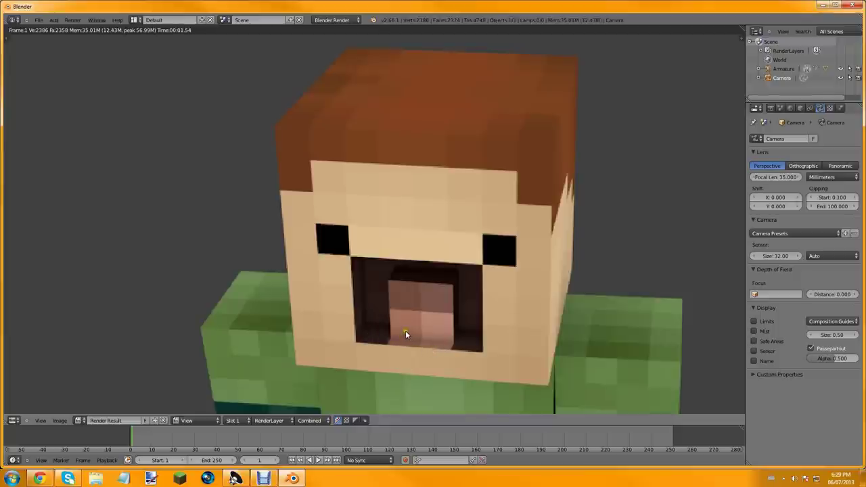
# Close the render, select the character mesh and enter edit mode
pyautogui.press('Escape')
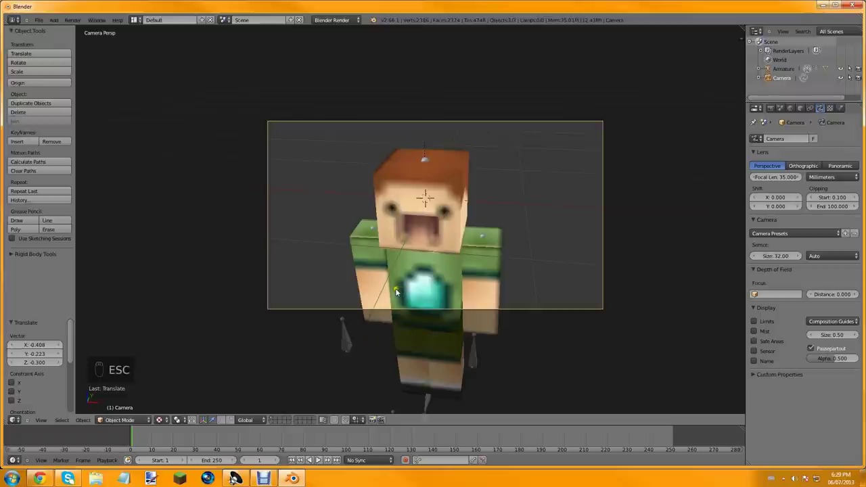
pyautogui.moveTo(388, 298); pyautogui.dragTo(384, 317, button='middle')
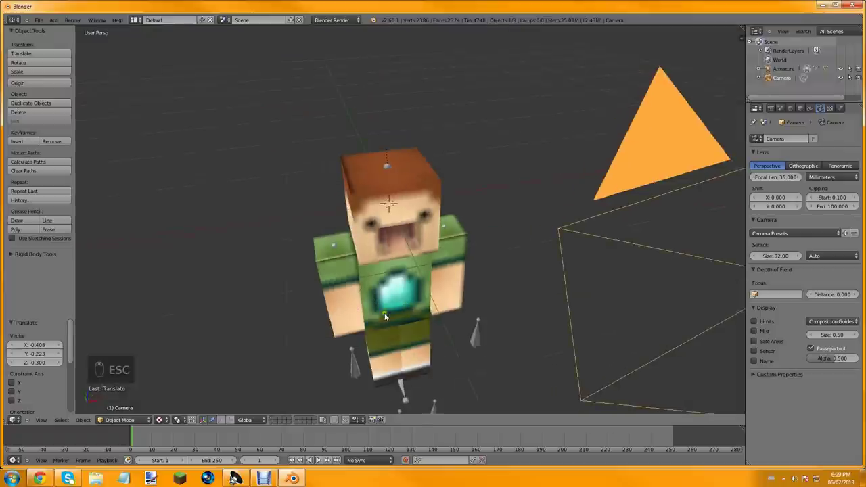
pyautogui.scroll(3, 384, 317)
pyautogui.press('Tab')
pyautogui.press('Tab')
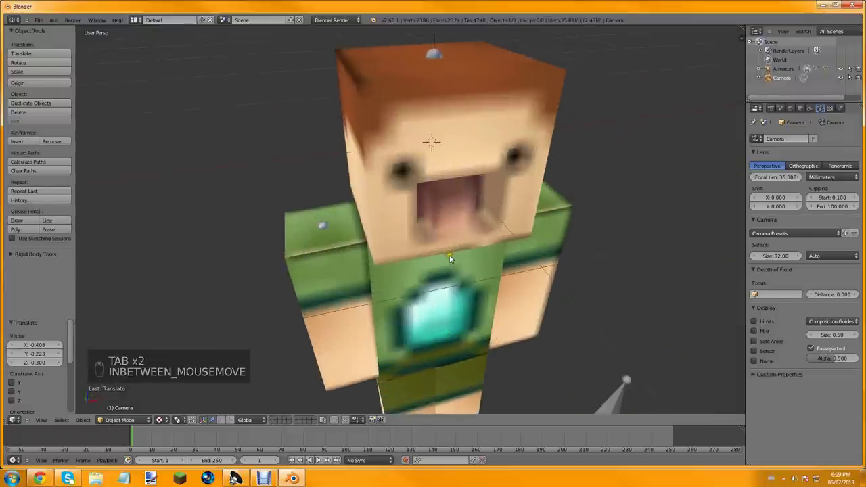
pyautogui.rightClick(450, 259)
pyautogui.press('Tab')
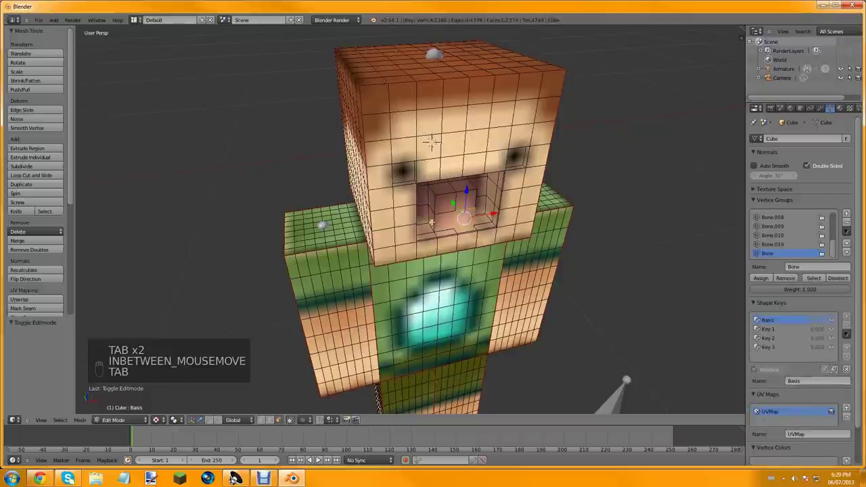
# Examine the recessed mouth from both sides and display the mesh in the Key 1 shape key
pyautogui.rightClick(432, 231)
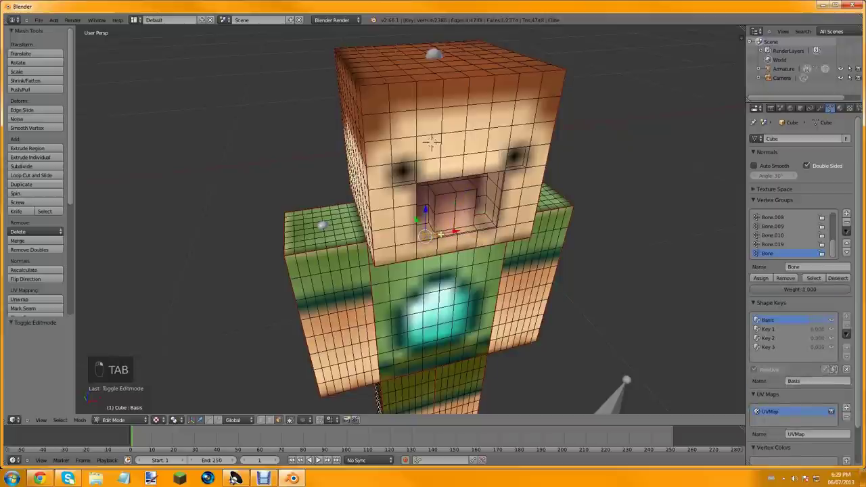
pyautogui.scroll(2, 440, 235)
pyautogui.keyDown('shift'); pyautogui.moveTo(444, 235); pyautogui.dragTo(394, 201, button='middle'); pyautogui.keyUp('shift')
pyautogui.scroll(-1, 562, 210)
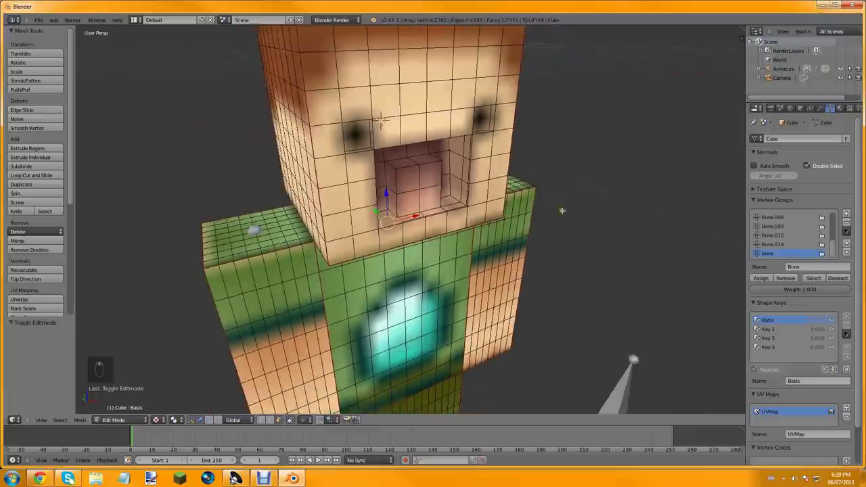
pyautogui.scroll(-2, 423, 199)
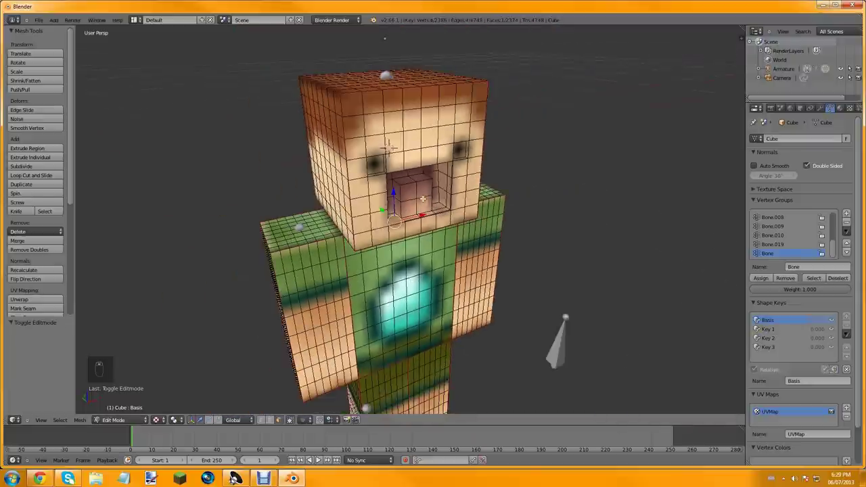
pyautogui.moveTo(473, 252); pyautogui.dragTo(399, 238, button='middle')
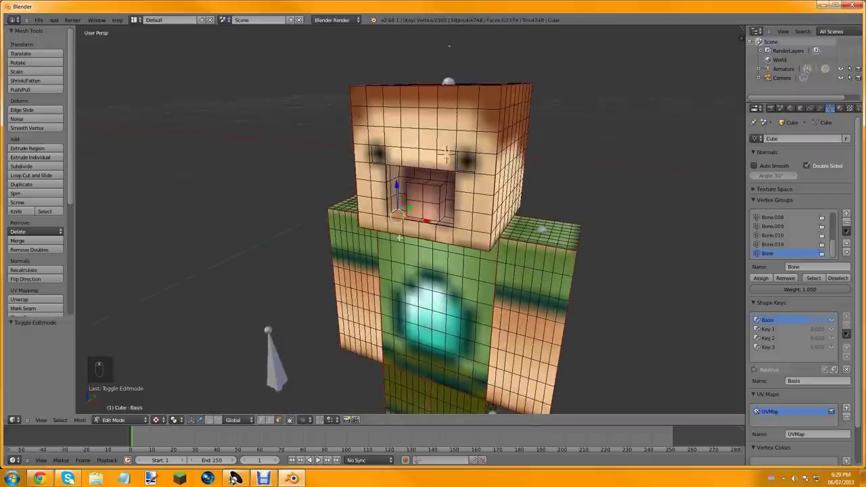
pyautogui.scroll(2, 383, 248)
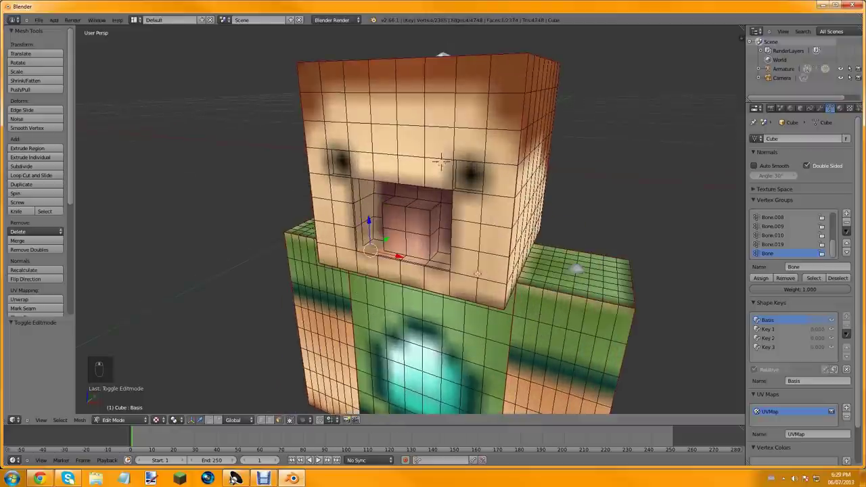
pyautogui.click(769, 329)
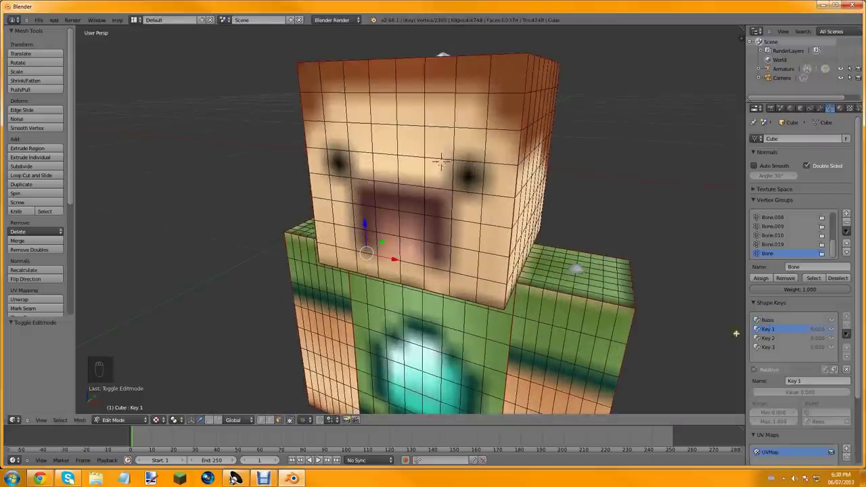
# Try selecting the faces along one side of the mouth in Key 1 and undo the last selections
pyautogui.rightClick(389, 247)
pyautogui.rightClick(348, 247)
pyautogui.rightClick(369, 246)
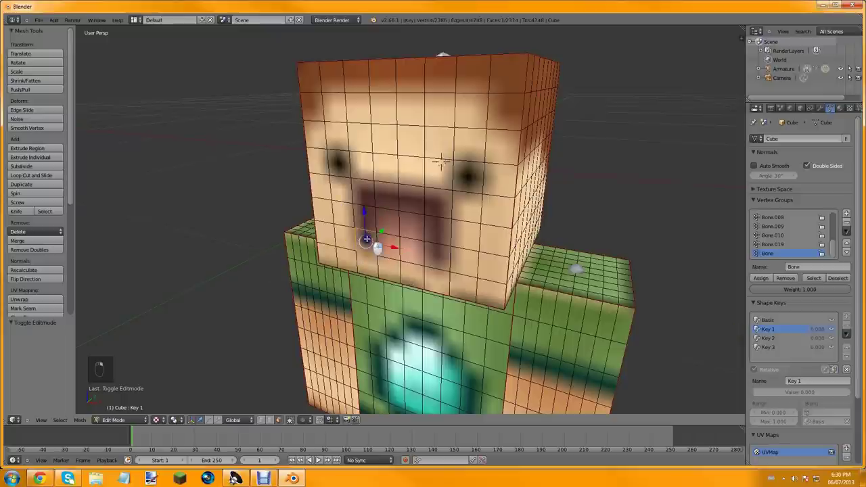
pyautogui.keyDown('shift'); pyautogui.rightClick(366, 221); pyautogui.keyUp('shift')
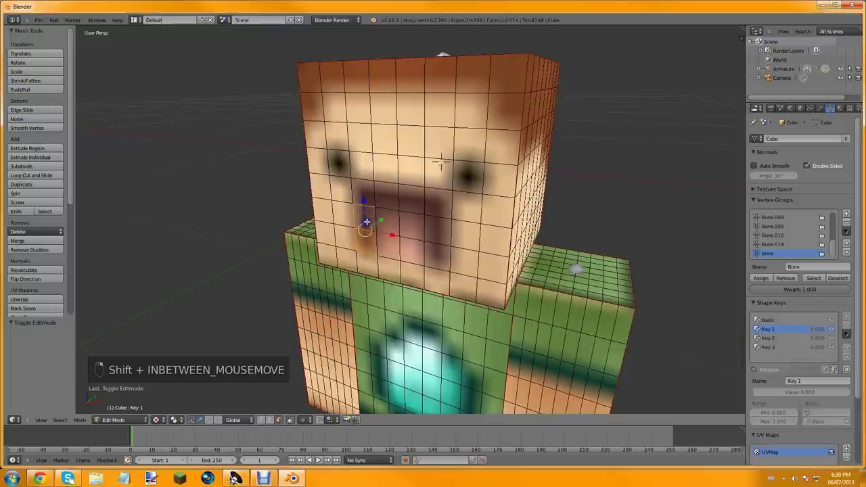
pyautogui.keyDown('shift'); pyautogui.rightClick(393, 232); pyautogui.keyUp('shift')
pyautogui.hotkey('ctrl', 'z')
pyautogui.hotkey('ctrl', 'z')
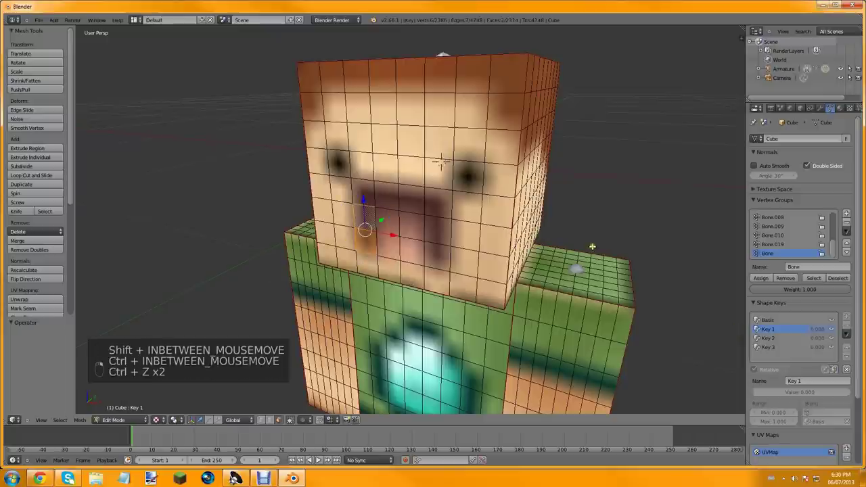
# Switch back to the Basis shape key and leave edit mode
pyautogui.click(767, 320)
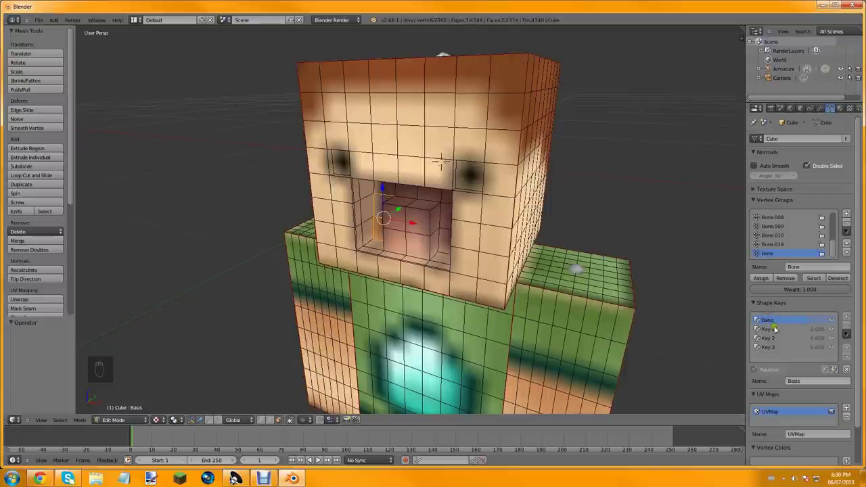
pyautogui.press('Escape')
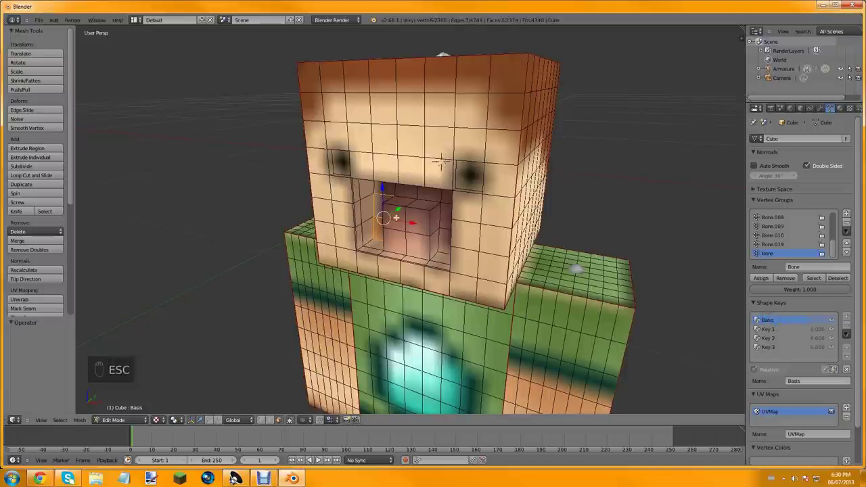
pyautogui.press('Escape')
pyautogui.press('Tab')
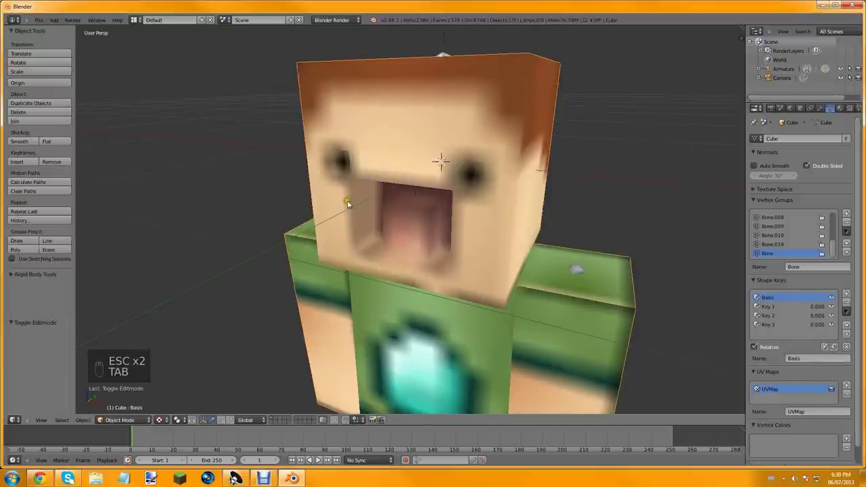
# Remove the shape keys Key 1, Key 2 and Key 3 and add three new ones after Basis
pyautogui.click(773, 307)
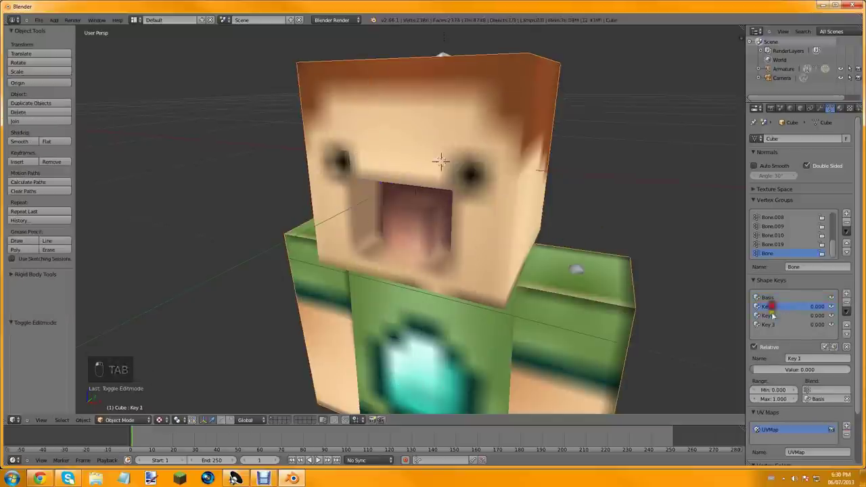
pyautogui.click(787, 326)
pyautogui.click(847, 302)
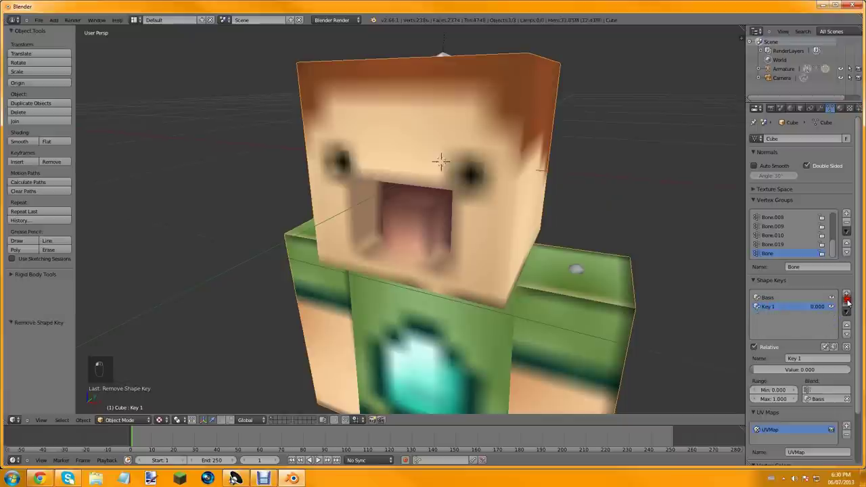
pyautogui.click(846, 302)
pyautogui.click(847, 302)
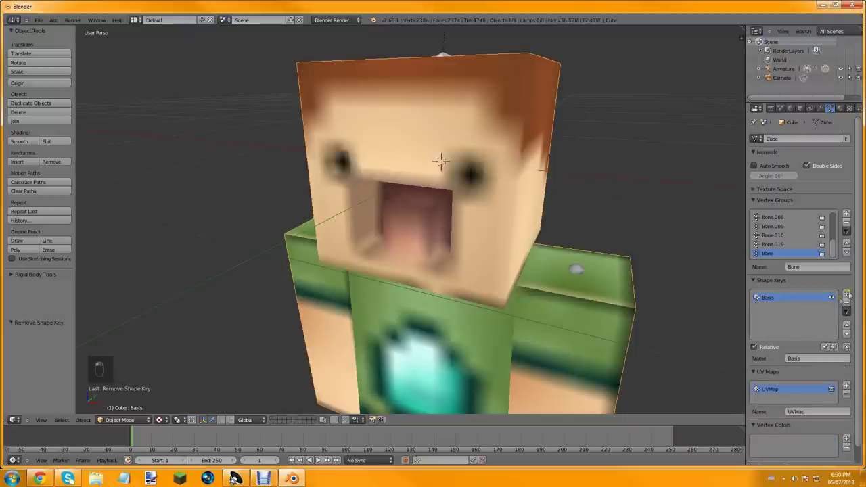
pyautogui.click(847, 294)
pyautogui.click(847, 293)
pyautogui.click(847, 294)
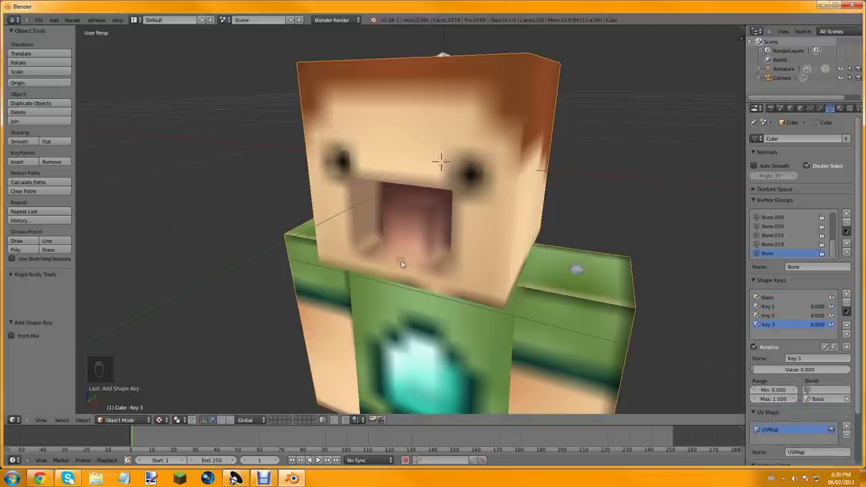
# In edit mode on Key 3, extrude the four front edges of the lower lip upward 0.249 along Z
pyautogui.press('Tab')
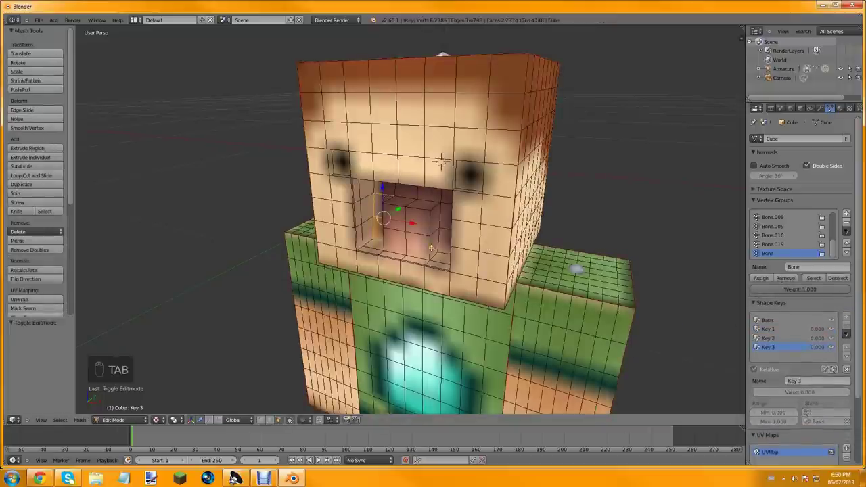
pyautogui.scroll(3, 352, 271)
pyautogui.scroll(2, 346, 264)
pyautogui.moveTo(345, 263); pyautogui.dragTo(366, 252, button='middle')
pyautogui.scroll(2, 324, 278)
pyautogui.rightClick(346, 265)
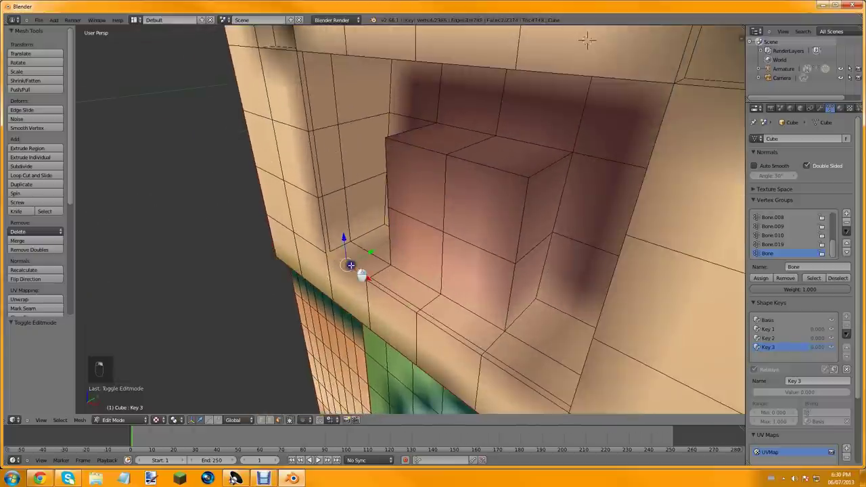
pyautogui.rightClick(368, 279)
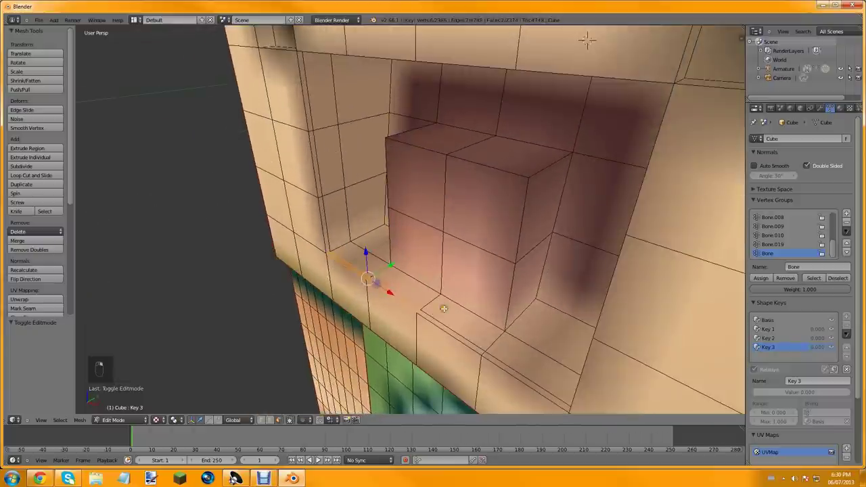
pyautogui.keyDown('shift'); pyautogui.rightClick(450, 330); pyautogui.keyUp('shift')
pyautogui.keyDown('shift'); pyautogui.rightClick(498, 359); pyautogui.keyUp('shift')
pyautogui.hotkey('ctrl', 'z')
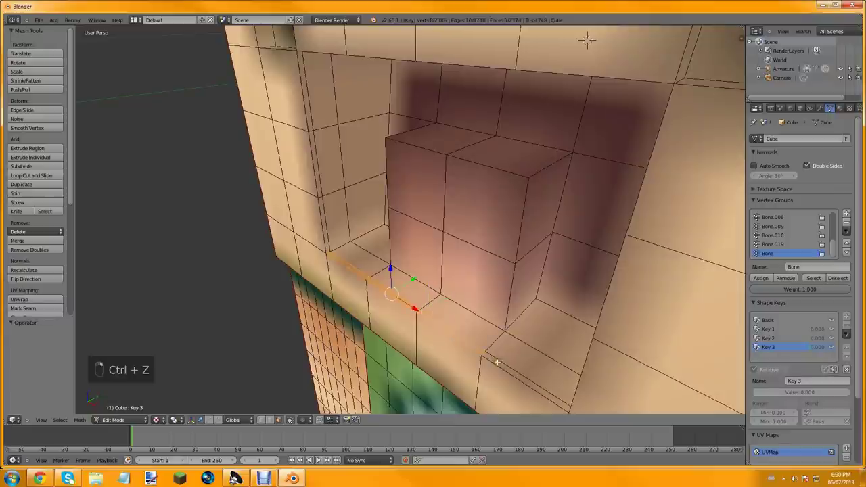
pyautogui.keyDown('shift'); pyautogui.rightClick(495, 363); pyautogui.keyUp('shift')
pyautogui.moveTo(495, 363); pyautogui.dragTo(476, 305, button='middle')
pyautogui.press('e')
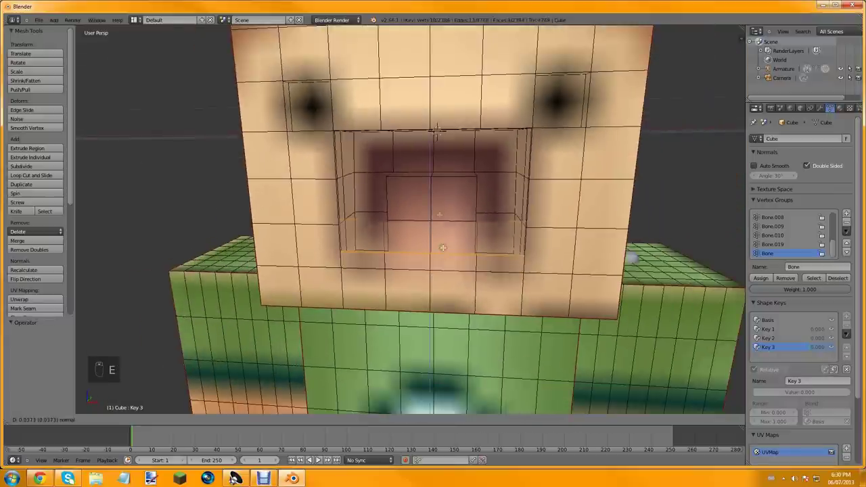
pyautogui.click(432, 152)
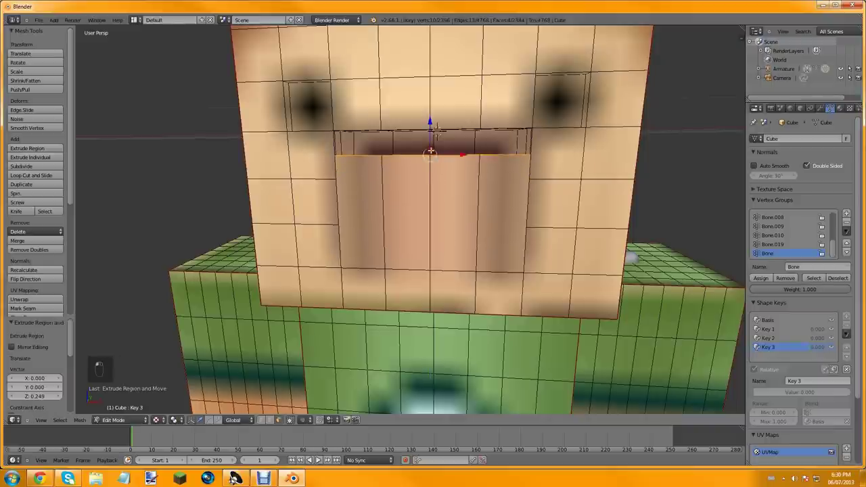
# Extrude the four front edges of the upper lip downward about 0.038 along Z and leave edit mode
pyautogui.moveTo(437, 130); pyautogui.dragTo(363, 134, button='middle')
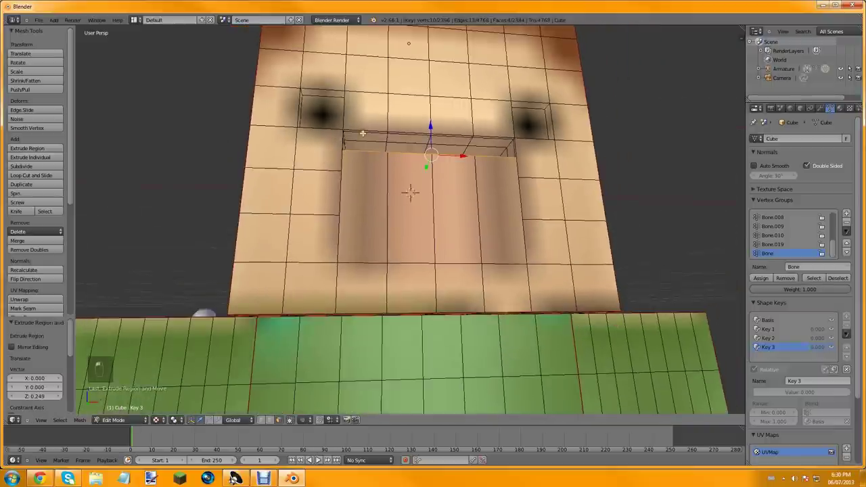
pyautogui.rightClick(364, 134)
pyautogui.rightClick(381, 129)
pyautogui.rightClick(381, 132)
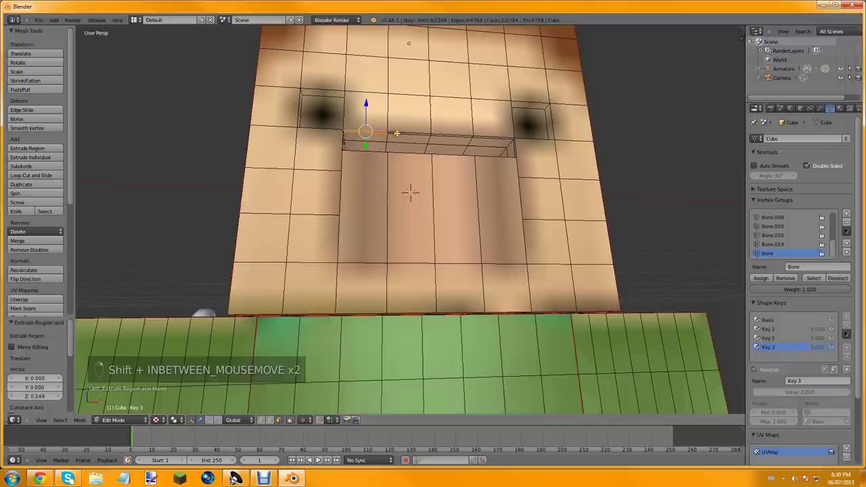
pyautogui.hotkey('ctrl', 'z')
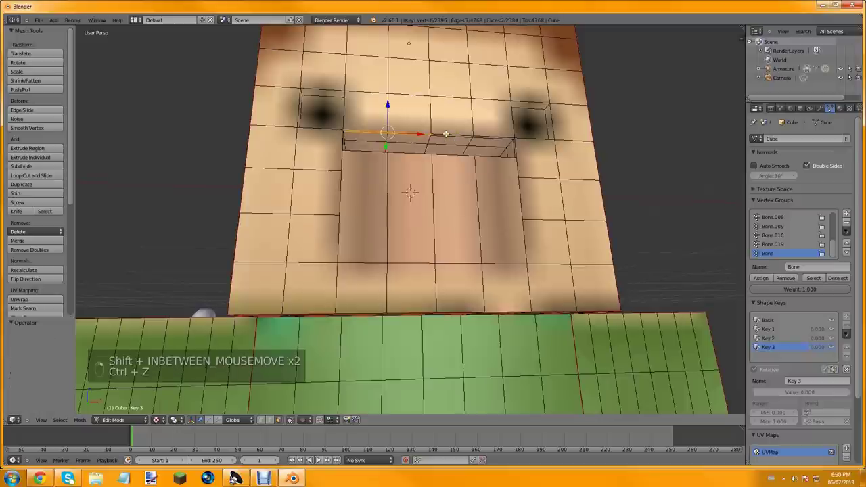
pyautogui.scroll(4, 428, 160)
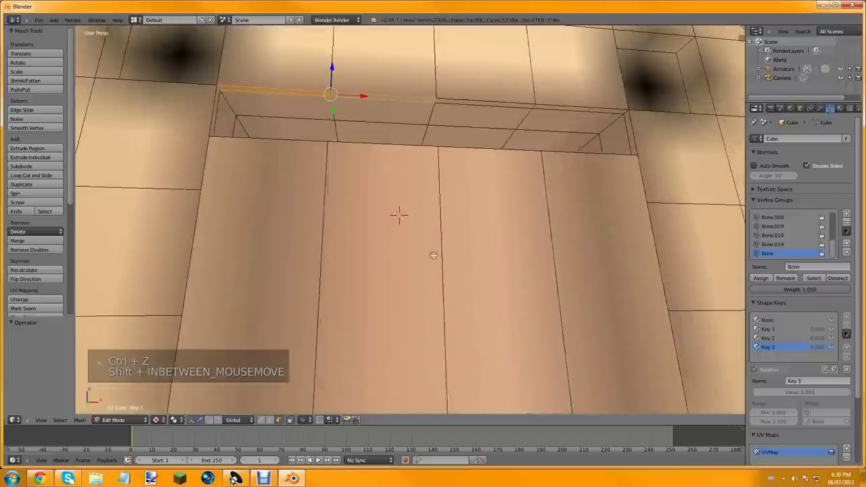
pyautogui.keyDown('shift'); pyautogui.moveTo(459, 119); pyautogui.dragTo(452, 144, button='middle'); pyautogui.keyUp('shift')
pyautogui.keyDown('shift'); pyautogui.rightClick(507, 134); pyautogui.keyUp('shift')
pyautogui.keyDown('shift'); pyautogui.rightClick(551, 139); pyautogui.keyUp('shift')
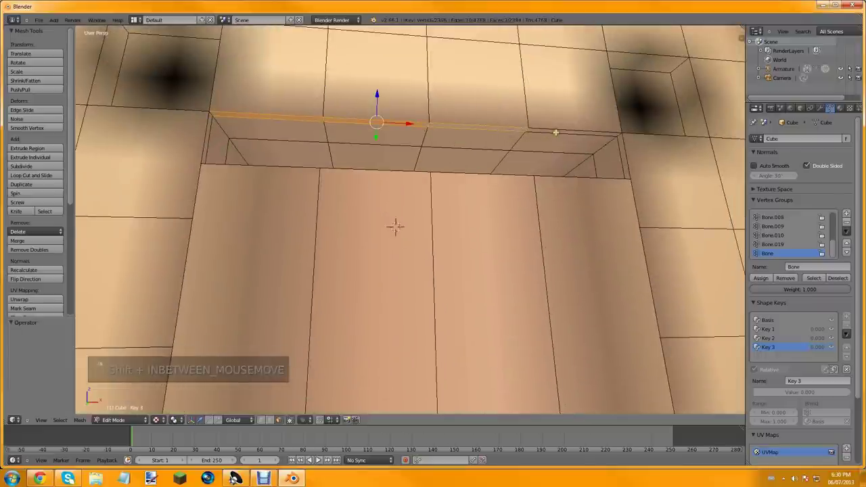
pyautogui.press('e')
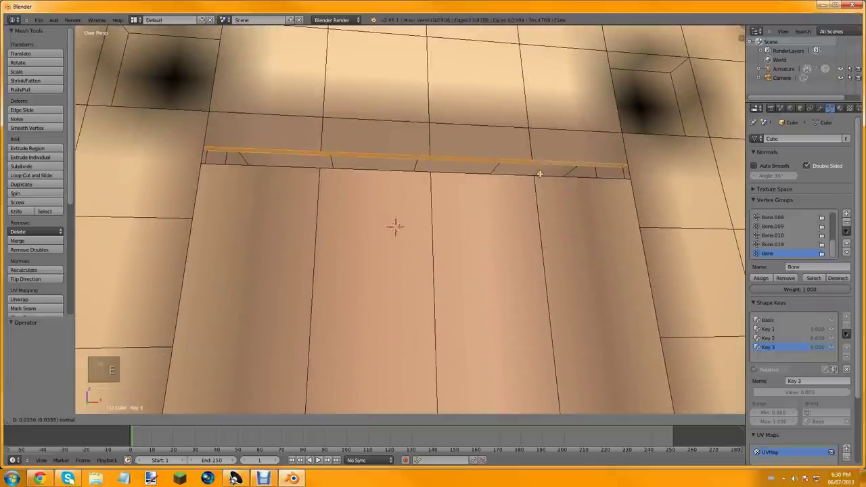
pyautogui.click(537, 177)
pyautogui.moveTo(538, 176); pyautogui.dragTo(539, 237, button='middle')
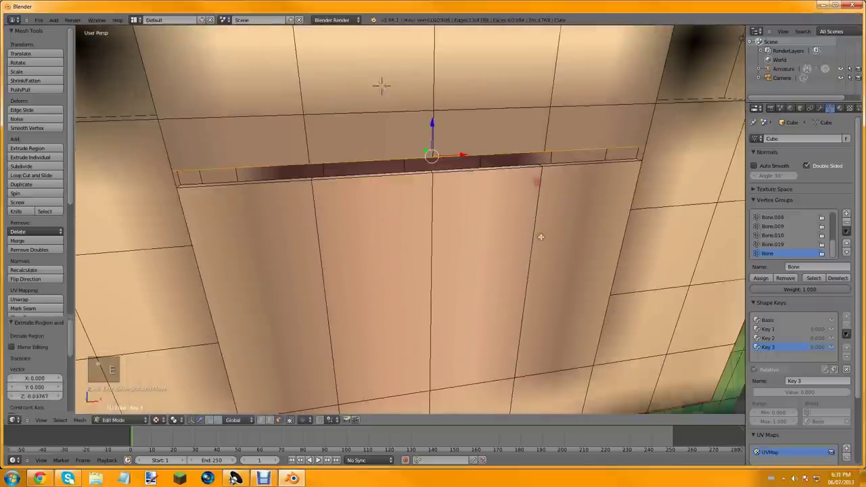
pyautogui.scroll(-5, 503, 237)
pyautogui.scroll(-3, 467, 216)
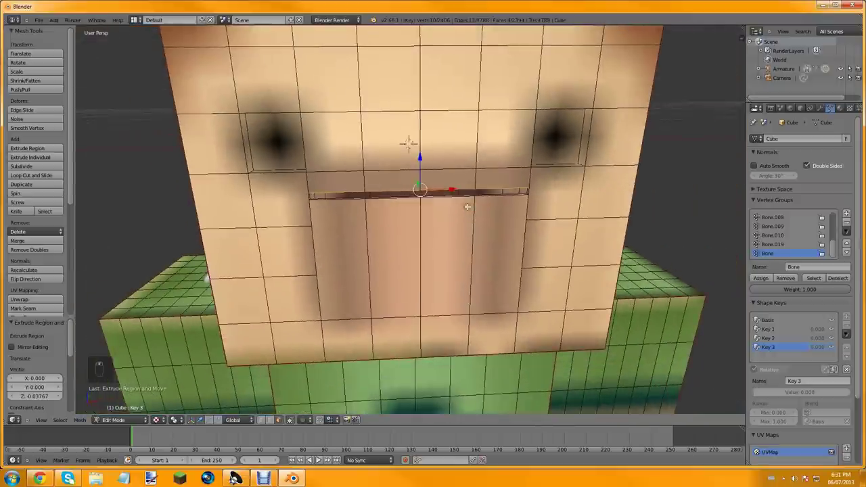
pyautogui.press('Tab')
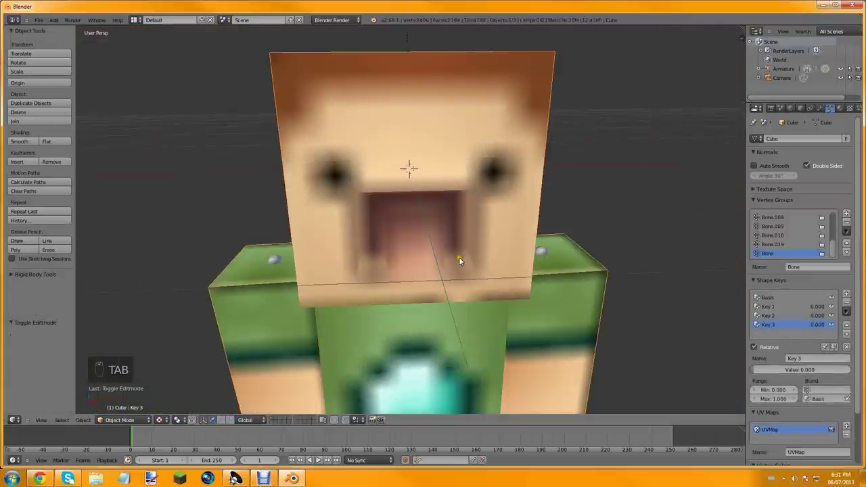
# Set the value of shape key Key 3 to 1.000 and render the image to inspect the mouth
pyautogui.scroll(-5, 359, 236)
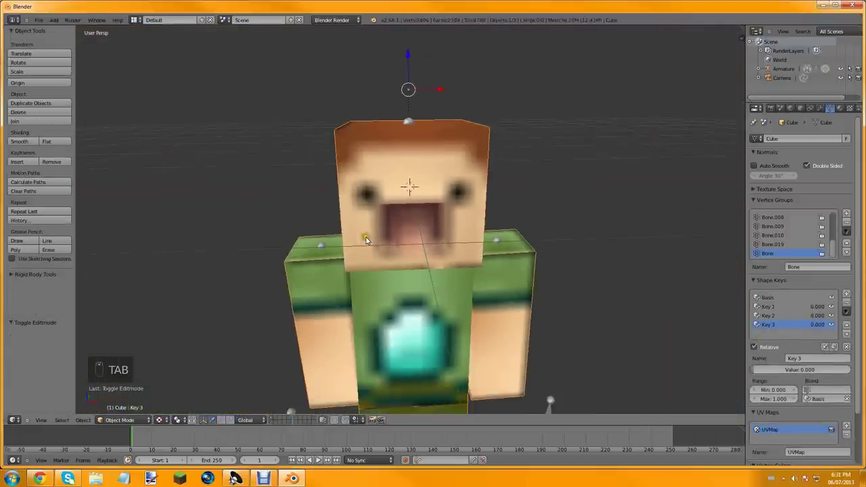
pyautogui.scroll(5, 419, 249)
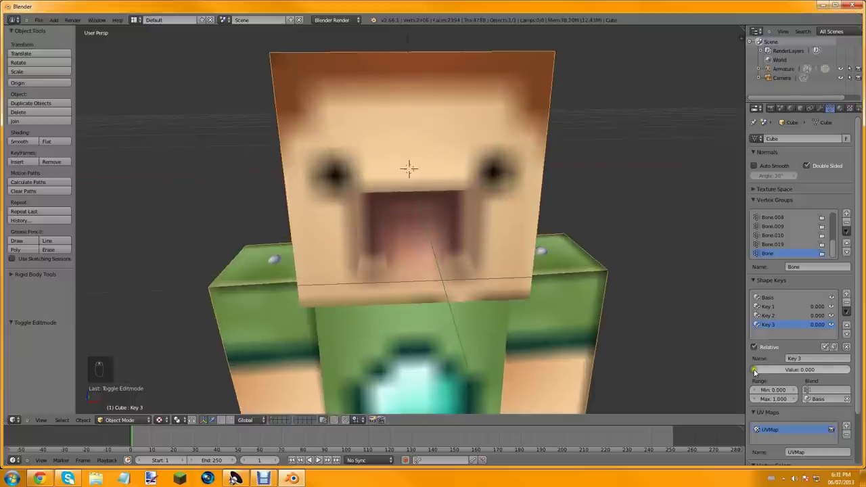
pyautogui.moveTo(752, 369); pyautogui.dragTo(846, 370)
pyautogui.press('F12')
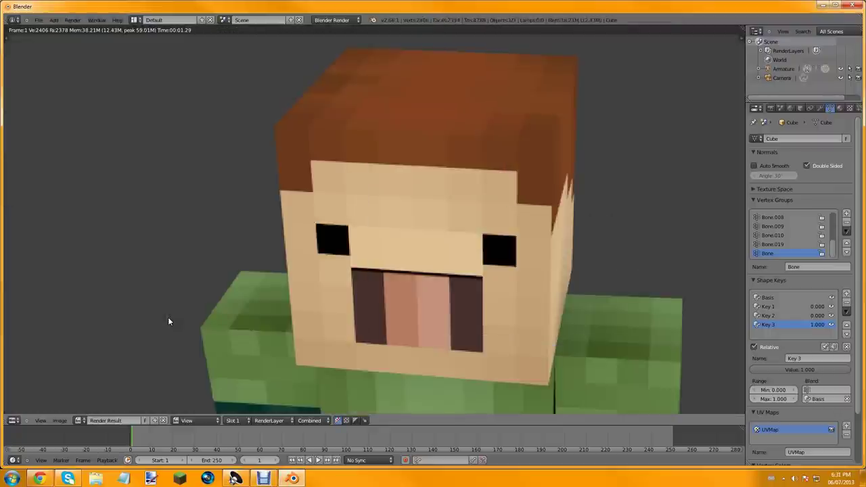
pyautogui.scroll(2, 345, 262)
pyautogui.moveTo(418, 263); pyautogui.dragTo(432, 244, button='middle')
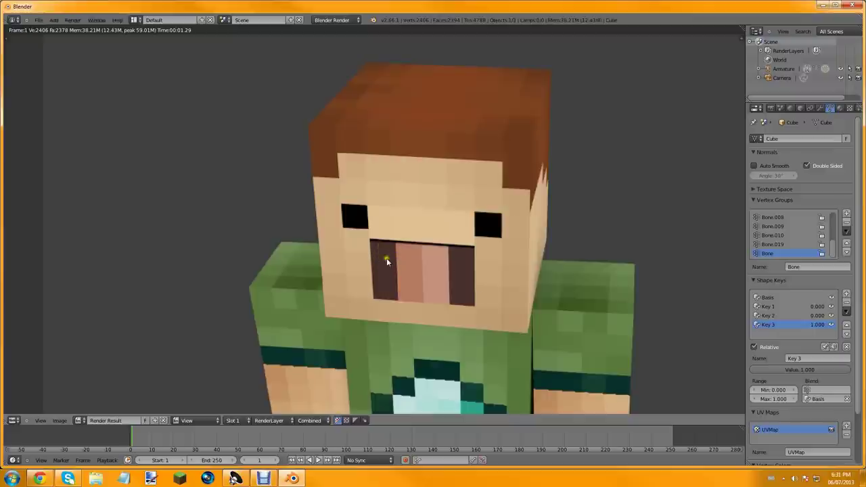
pyautogui.scroll(-1, 31, 387)
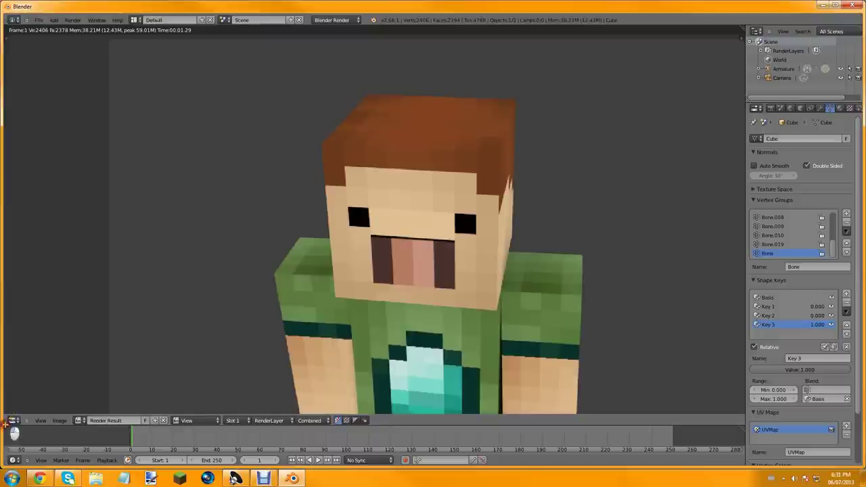
# Split the render view into two areas, keeping the render result in one and the 3D view in the other
pyautogui.moveTo(3, 424); pyautogui.dragTo(350, 370)
pyautogui.press('Escape')
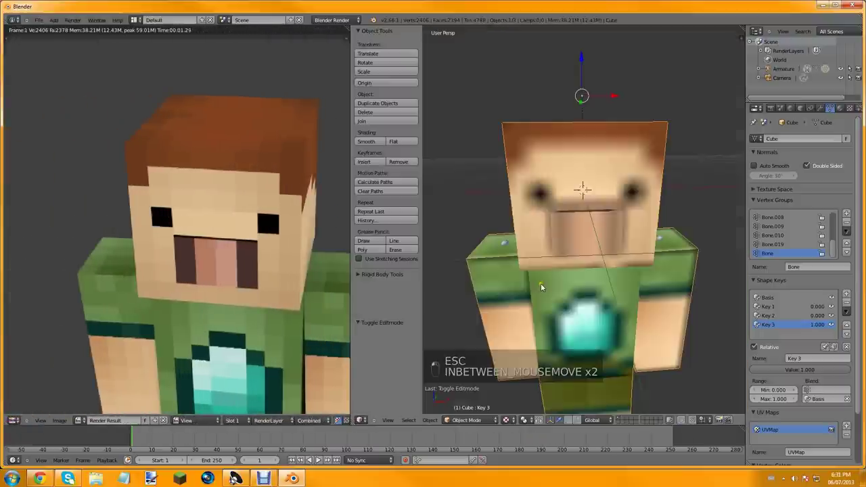
pyautogui.scroll(-2, 518, 282)
pyautogui.moveTo(507, 280); pyautogui.dragTo(607, 207, button='middle')
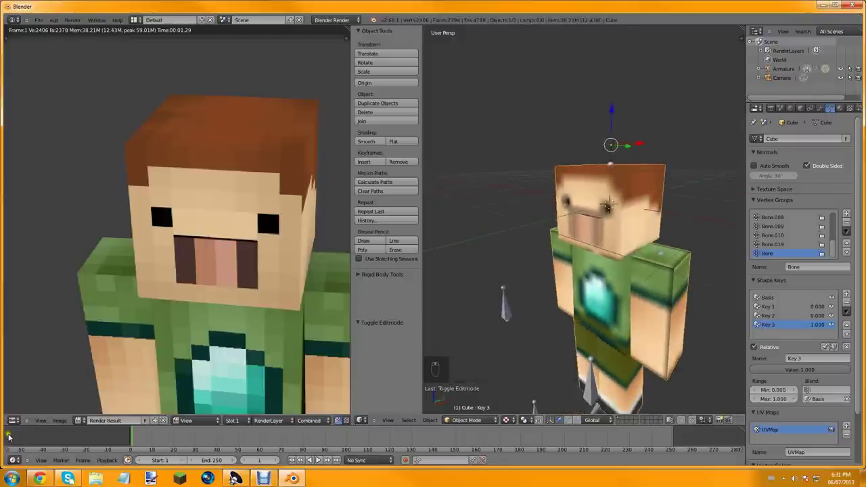
pyautogui.scroll(-3, 226, 306)
pyautogui.moveTo(226, 305); pyautogui.dragTo(209, 304, button='middle')
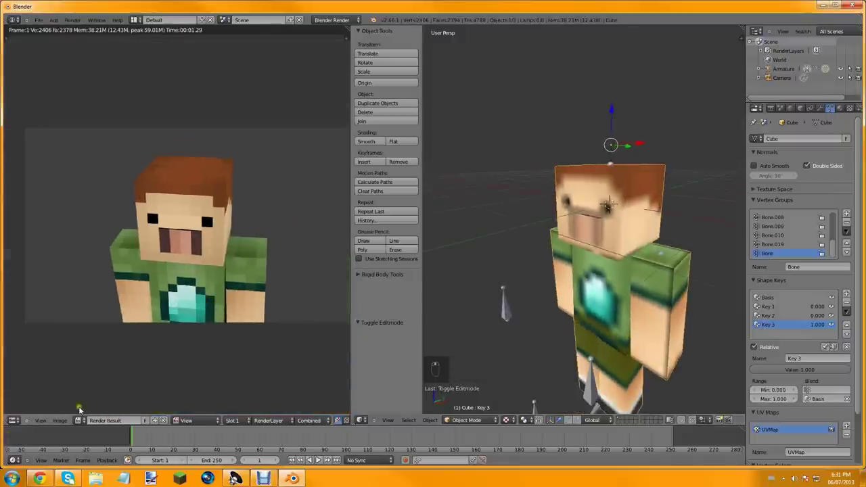
# Show the character's skin texture instead of the render result in the image editor
pyautogui.click(79, 421)
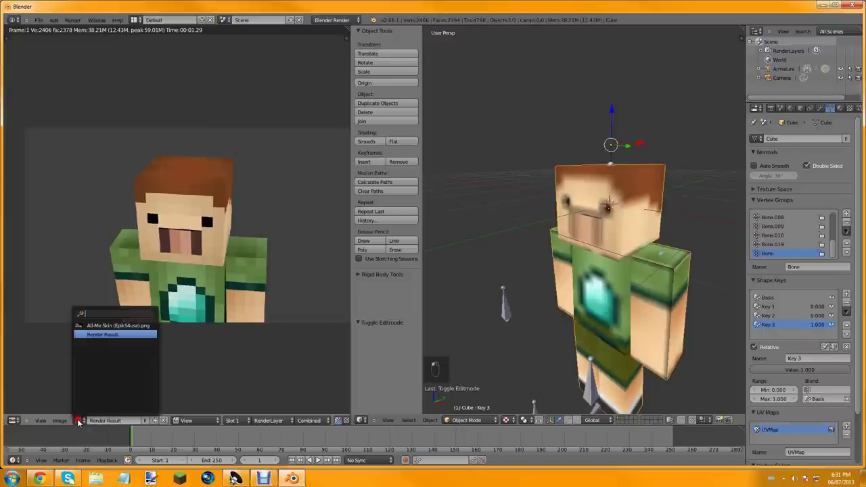
pyautogui.click(90, 327)
pyautogui.scroll(4, 163, 273)
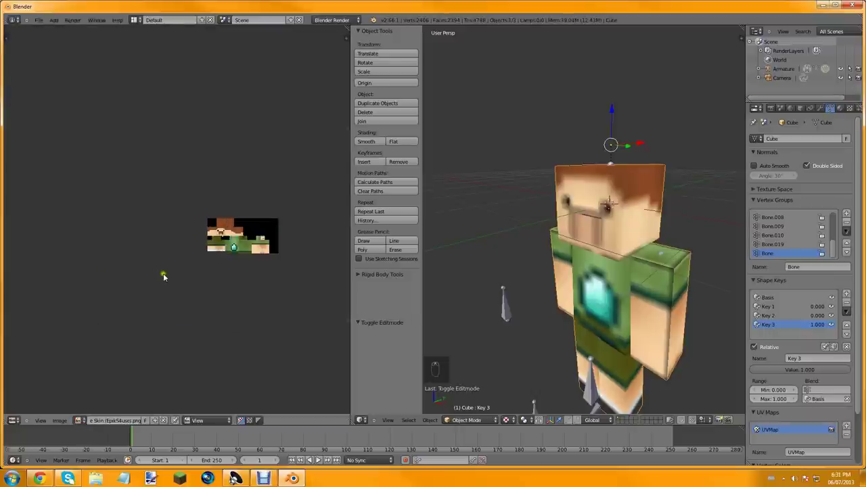
pyautogui.scroll(2, 180, 233)
pyautogui.keyDown('shift'); pyautogui.moveTo(197, 247); pyautogui.dragTo(85, 226, button='middle'); pyautogui.keyUp('shift')
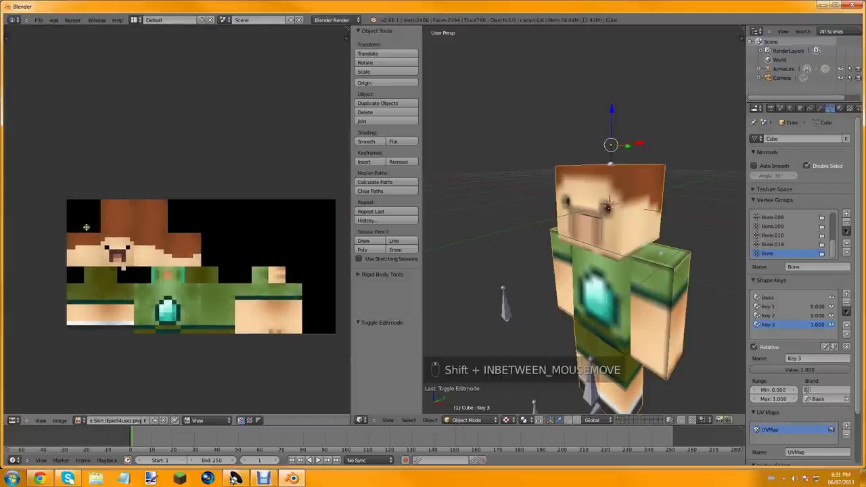
# In edit mode, select the four extruded lower-lip faces covering the mouth and show the mouth area of the texture
pyautogui.press('Tab')
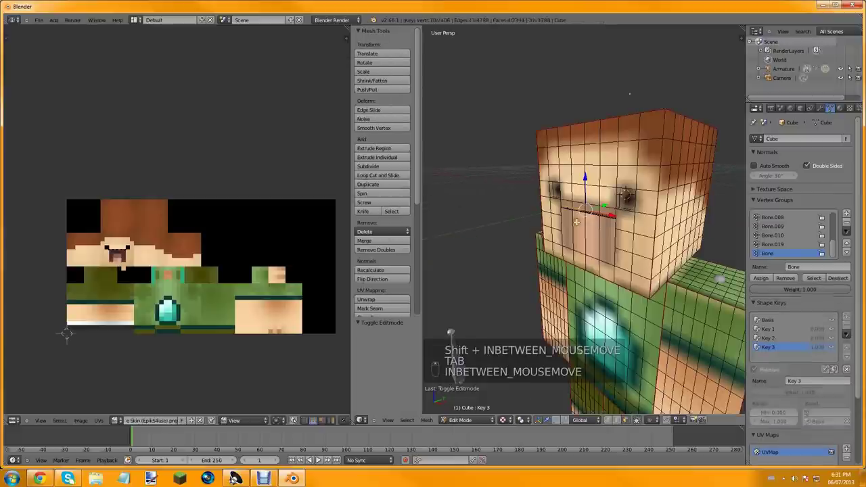
pyautogui.rightClick(567, 225)
pyautogui.keyDown('shift'); pyautogui.rightClick(583, 225); pyautogui.keyUp('shift')
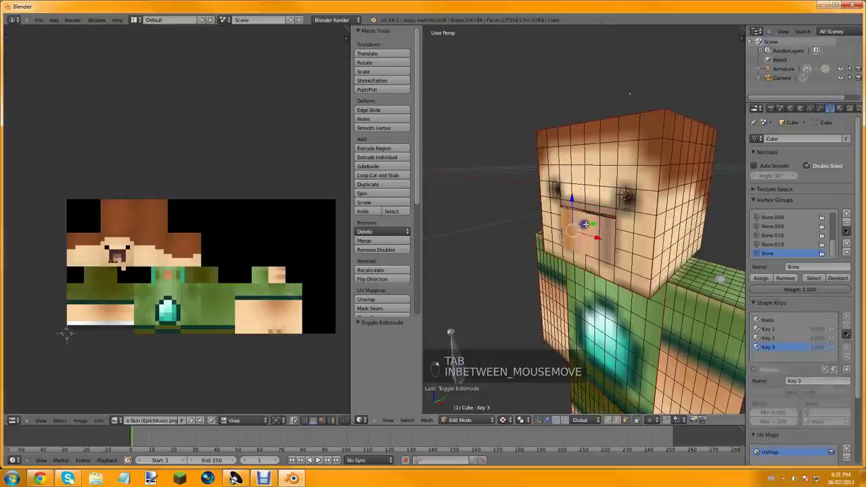
pyautogui.keyDown('shift'); pyautogui.rightClick(597, 227); pyautogui.keyUp('shift')
pyautogui.keyDown('shift'); pyautogui.rightClick(597, 229); pyautogui.keyUp('shift')
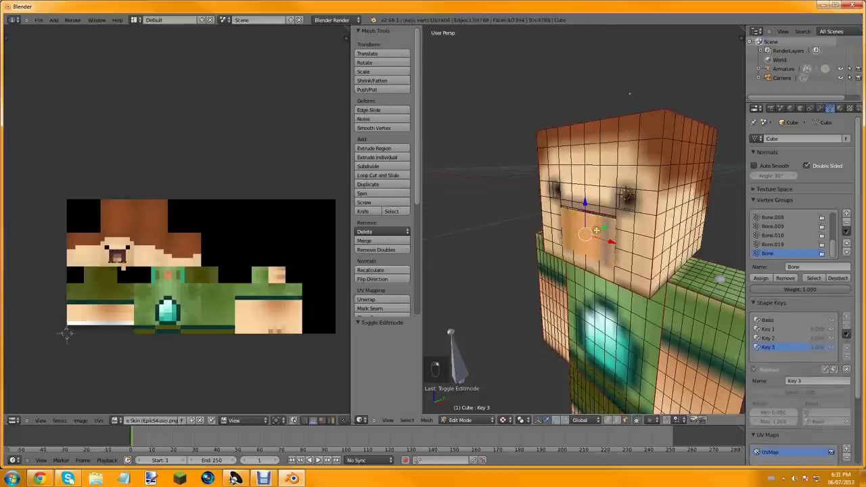
pyautogui.scroll(4, 122, 265)
pyautogui.moveTo(120, 251); pyautogui.dragTo(247, 202, button='middle')
pyautogui.moveTo(727, 226); pyautogui.dragTo(576, 224, button='middle')
pyautogui.scroll(4, 135, 254)
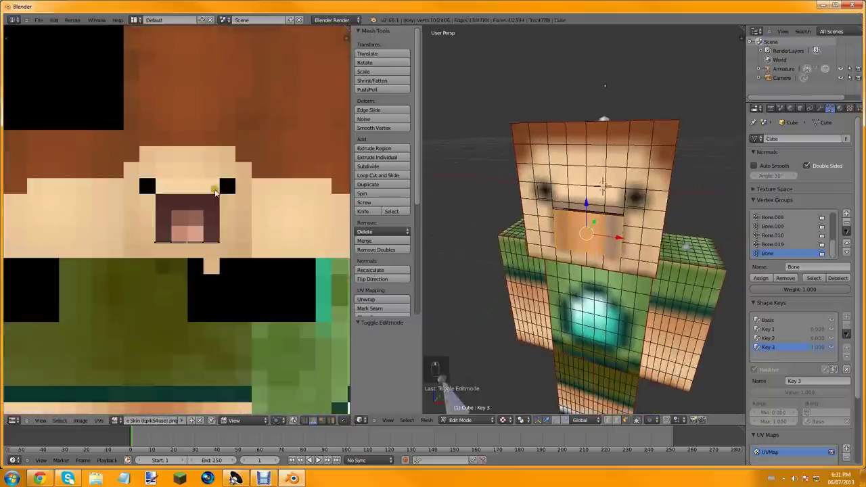
# Select the UVs of the four lip faces and move them down about 0.013 onto the skin-coloured row below the mouth
pyautogui.press('b')
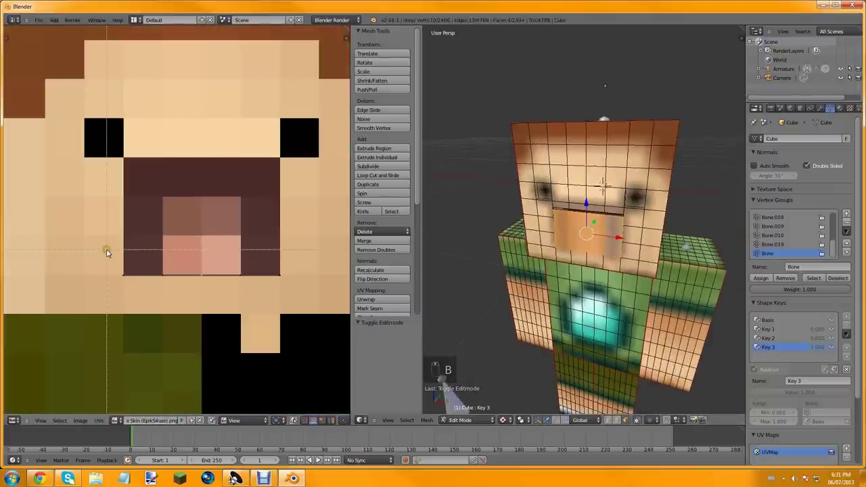
pyautogui.moveTo(106, 252); pyautogui.dragTo(312, 287)
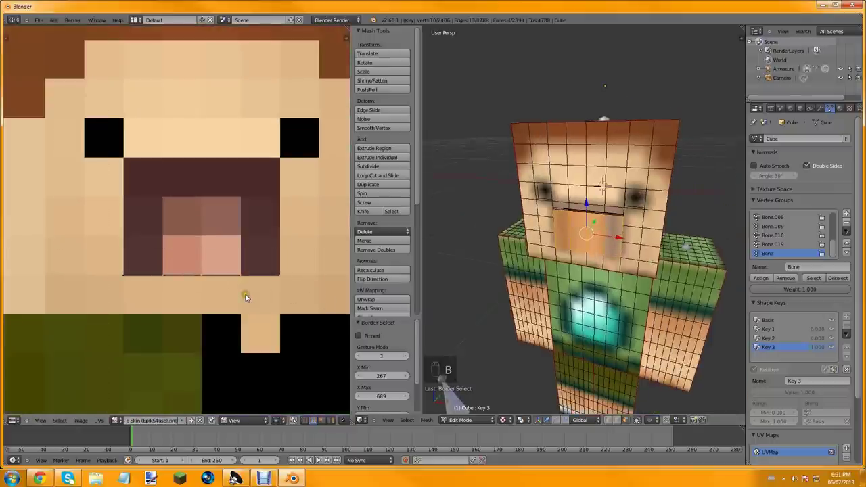
pyautogui.press('b')
pyautogui.moveTo(108, 266); pyautogui.dragTo(325, 310)
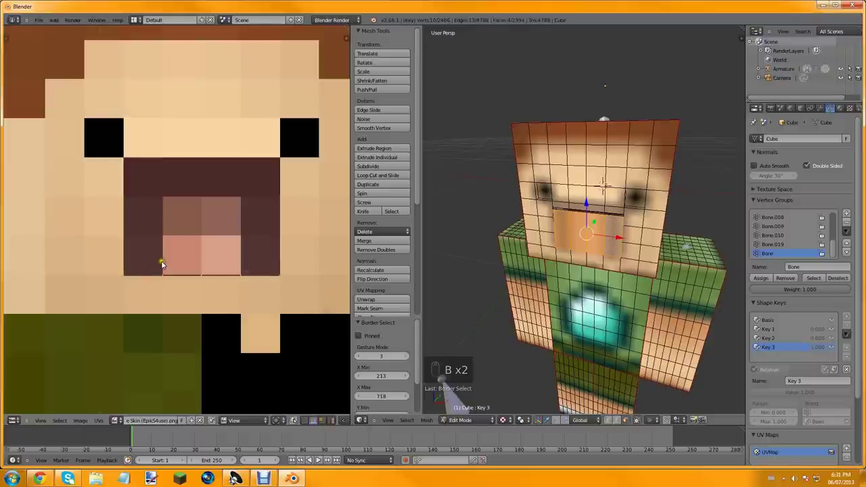
pyautogui.press('g')
pyautogui.rightClick(220, 321)
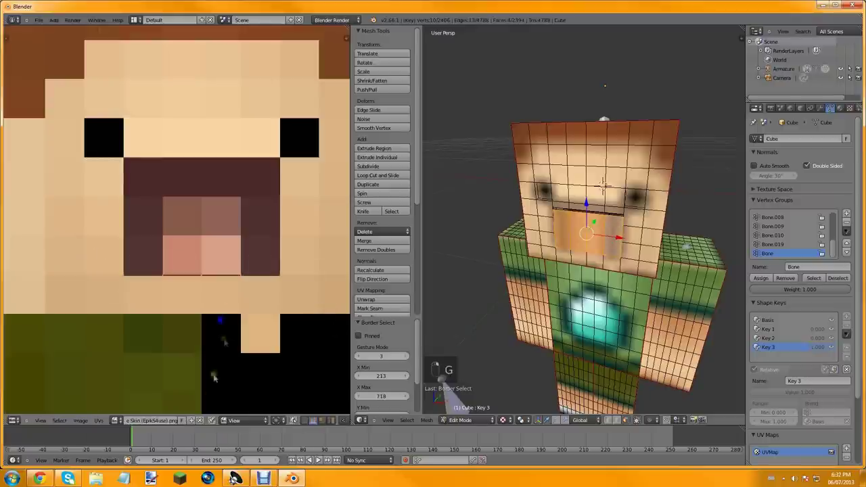
pyautogui.press('g')
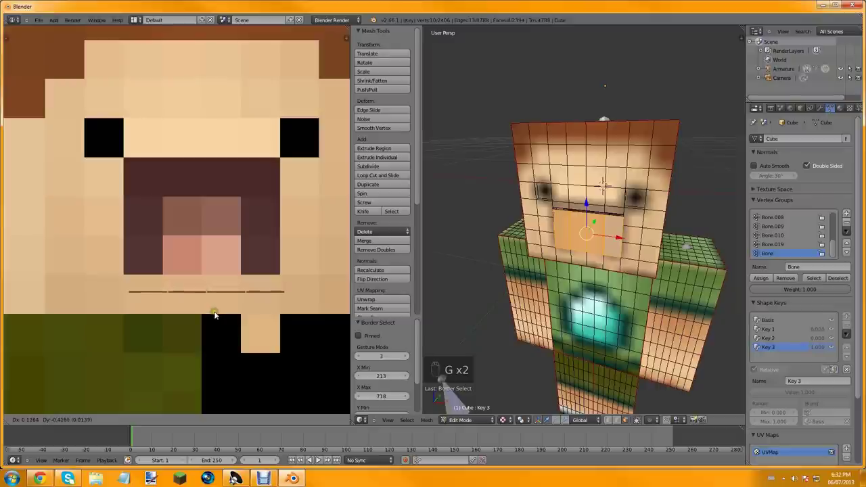
pyautogui.click(211, 312)
# Render the image to check the lips, merge the two areas into one and return to the 3D view
pyautogui.press('F12')
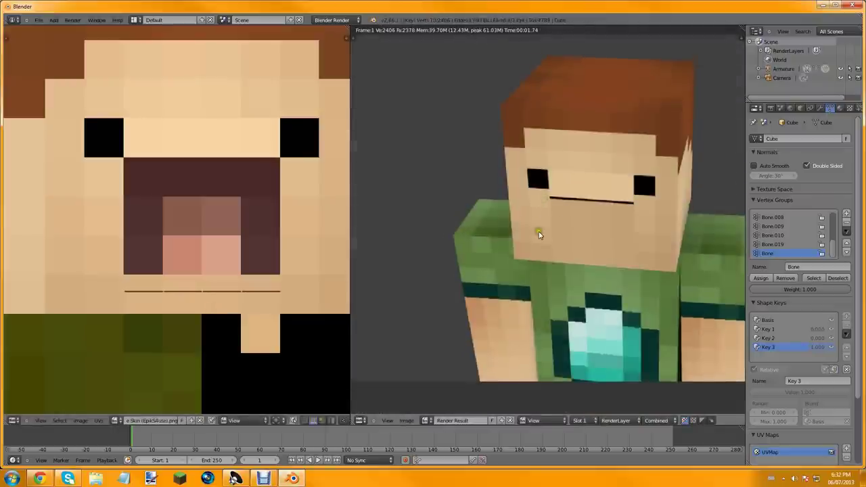
pyautogui.press('Escape')
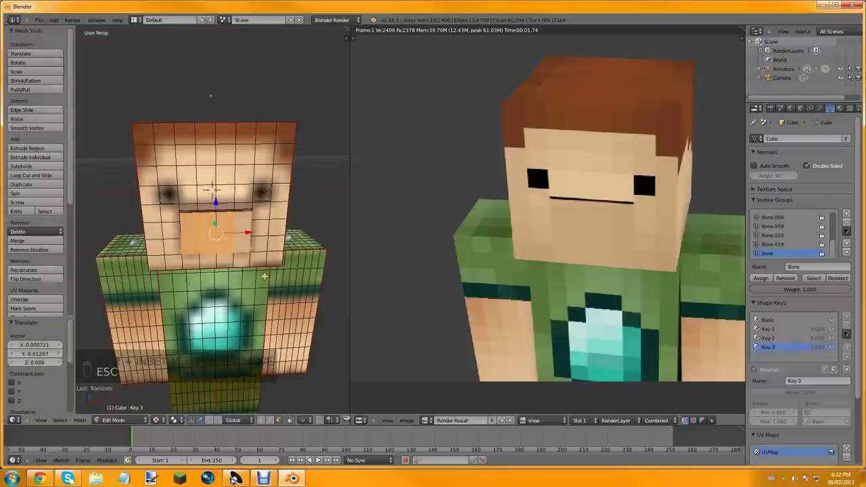
pyautogui.scroll(-4, 519, 237)
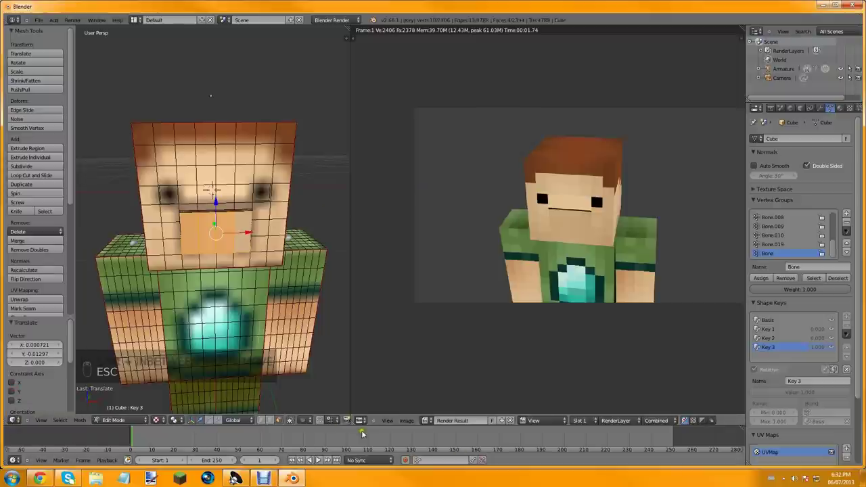
pyautogui.hotkey('ctrl', 'Up')
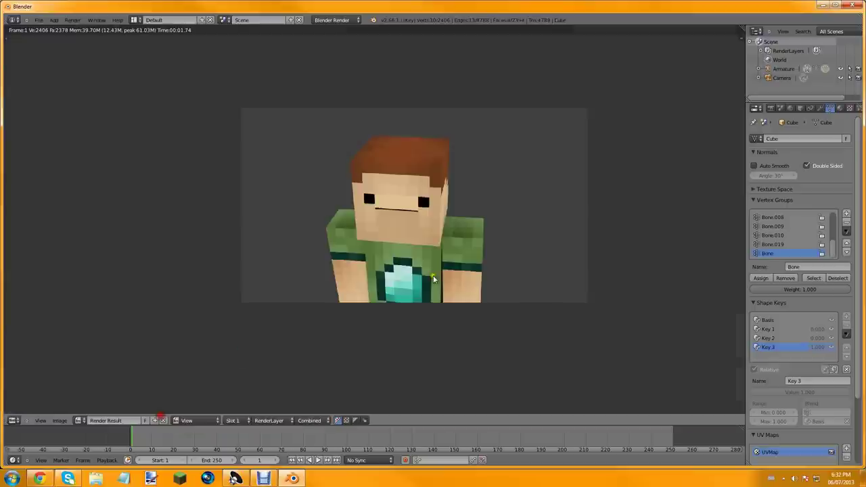
pyautogui.press('Escape')
# Leave edit mode, make Key 2 the active shape key and enter edit mode on it
pyautogui.press('Tab')
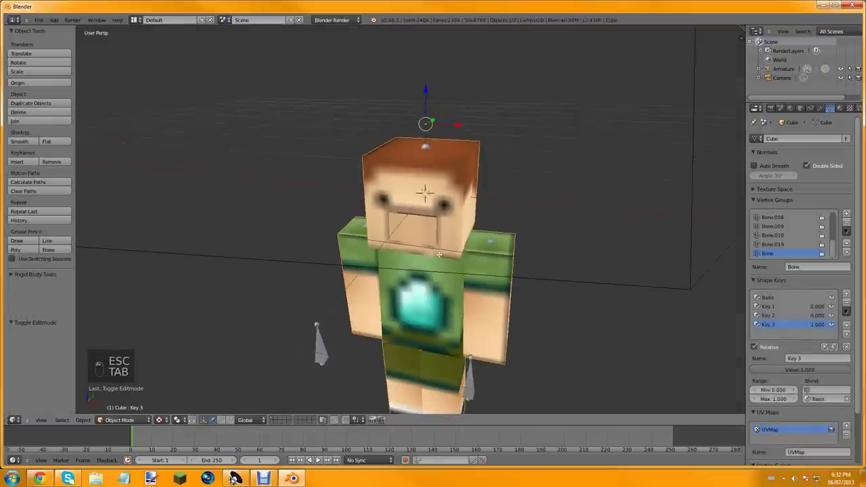
pyautogui.moveTo(440, 254); pyautogui.dragTo(411, 251, button='middle')
pyautogui.scroll(3, 455, 234)
pyautogui.press('Tab')
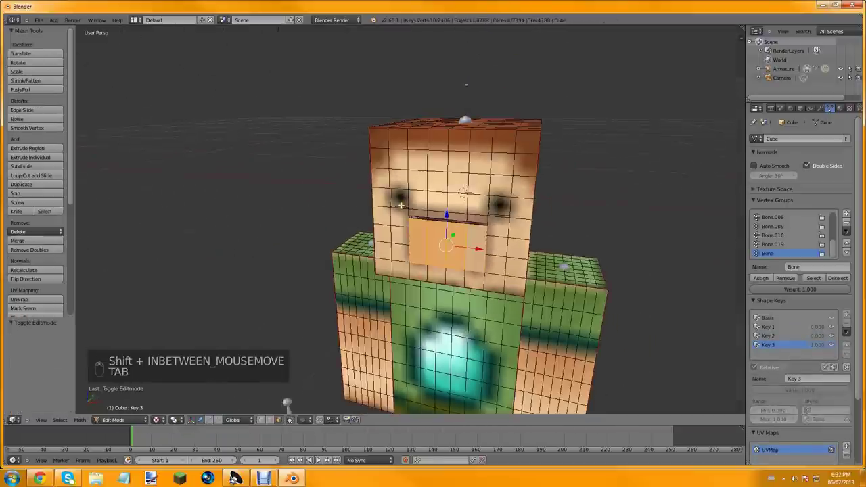
pyautogui.rightClick(401, 197)
pyautogui.press('Tab')
pyautogui.press('Tab')
pyautogui.press('Tab')
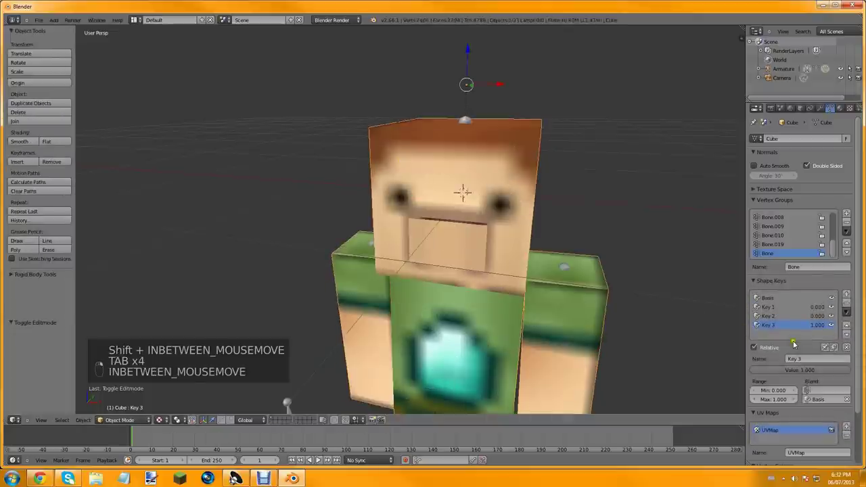
pyautogui.click(768, 315)
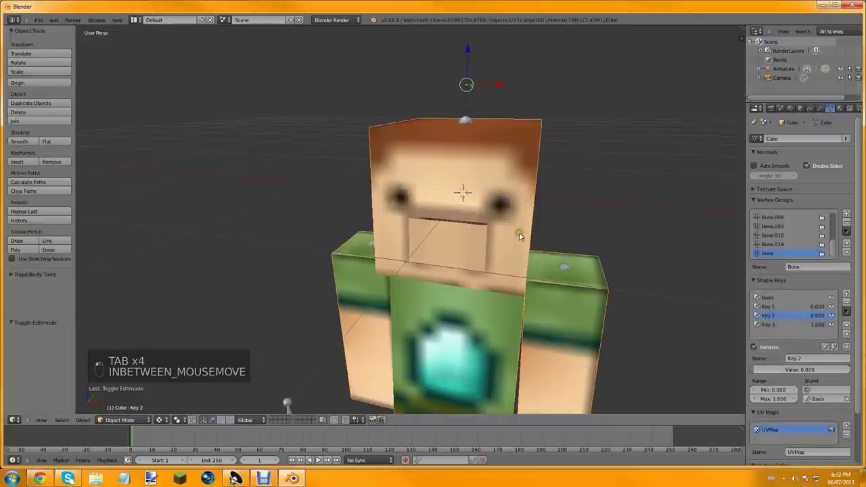
pyautogui.press('Tab')
# Select the thin upper eyelid faces of both eyes
pyautogui.moveTo(412, 233); pyautogui.dragTo(565, 190, button='middle')
pyautogui.scroll(3, 424, 205)
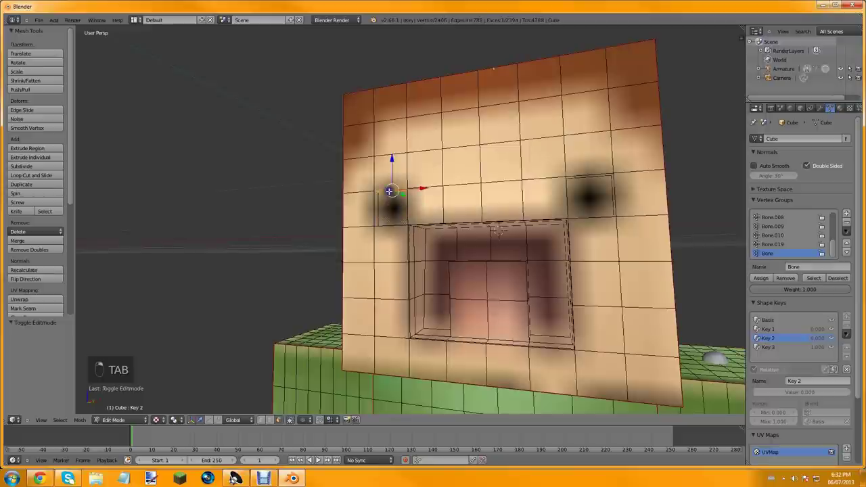
pyautogui.keyDown('shift'); pyautogui.rightClick(580, 174); pyautogui.keyUp('shift')
pyautogui.hotkey('ctrl', 'z')
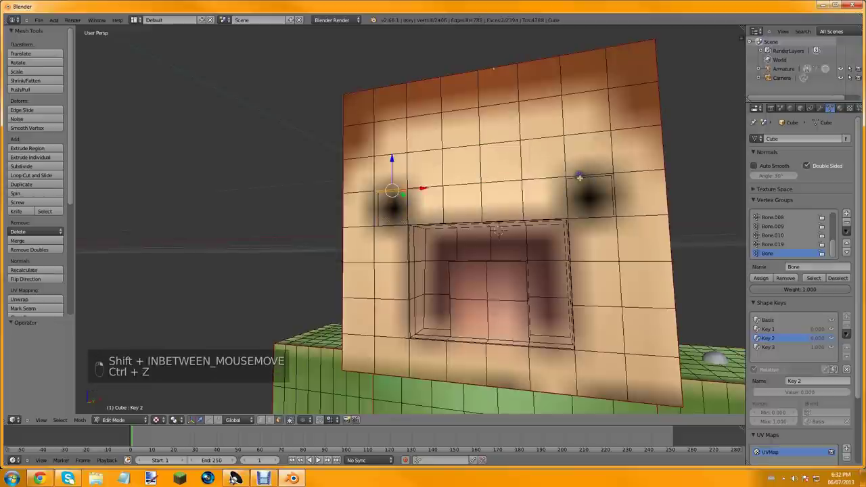
pyautogui.keyDown('shift'); pyautogui.rightClick(574, 178); pyautogui.keyUp('shift')
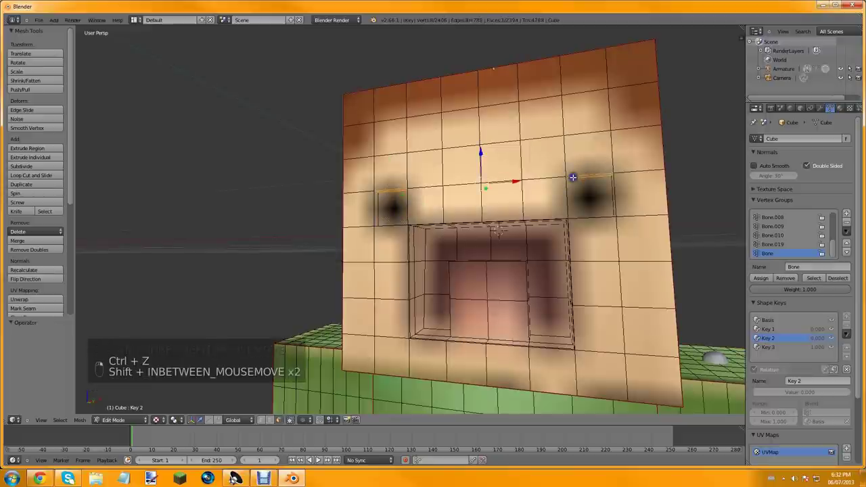
pyautogui.moveTo(573, 177); pyautogui.dragTo(535, 191, button='middle')
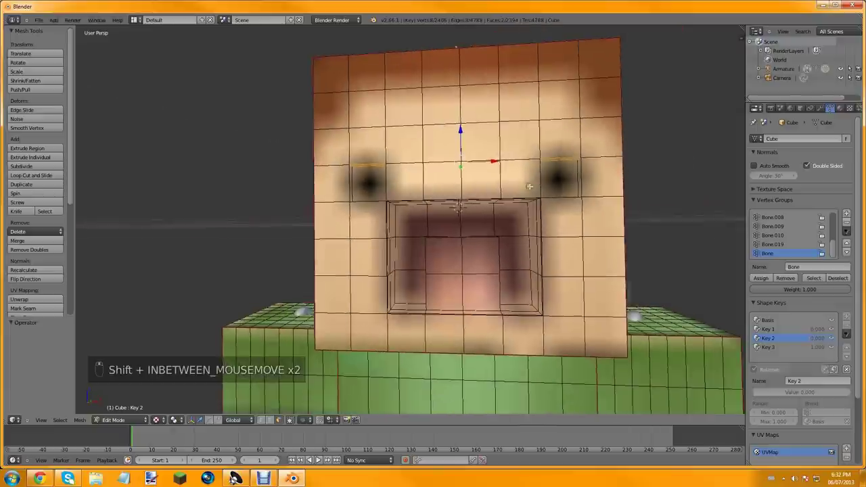
# In Key 2, rotate the −X eye's thin upper eyelid face about 11.8° around Y and move it down about 0.014
pyautogui.rightClick(369, 165)
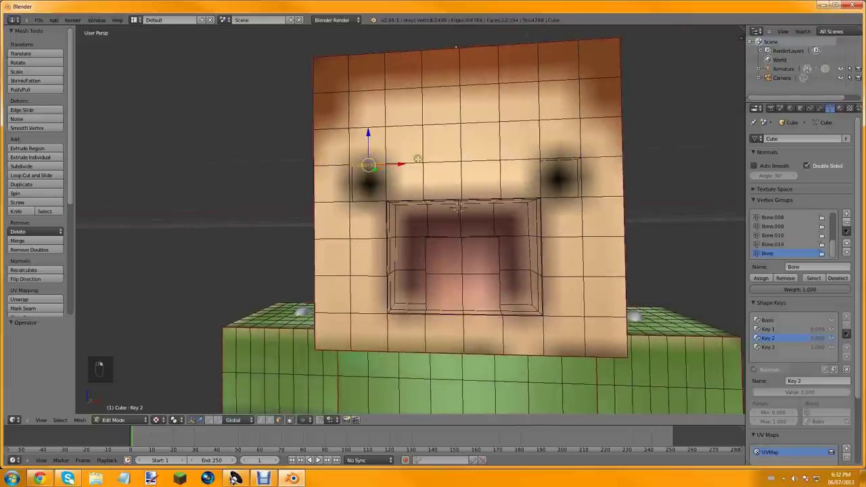
pyautogui.press('r')
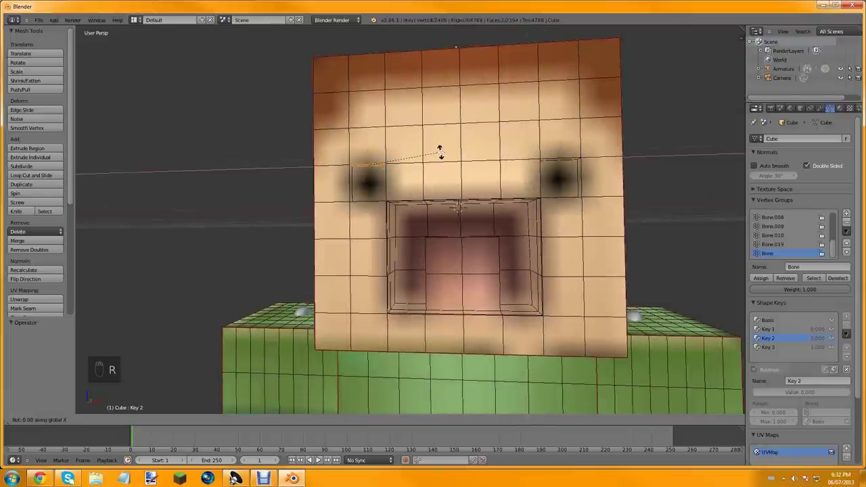
pyautogui.press('y')
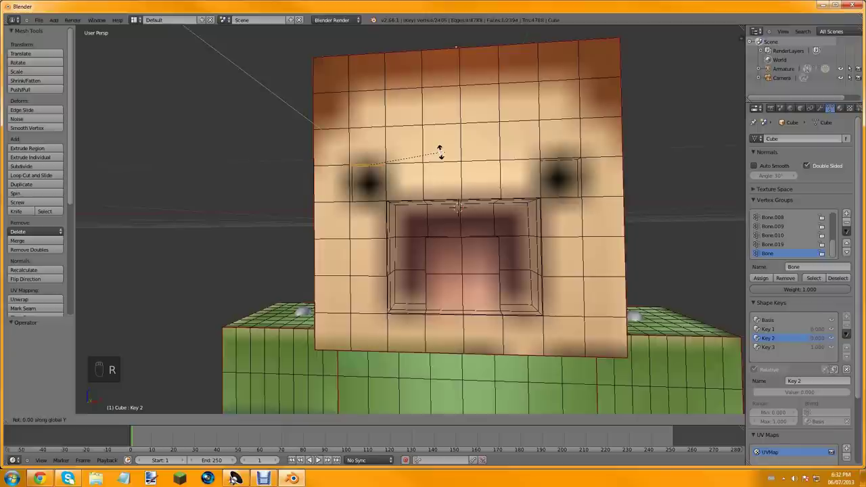
pyautogui.click(413, 164)
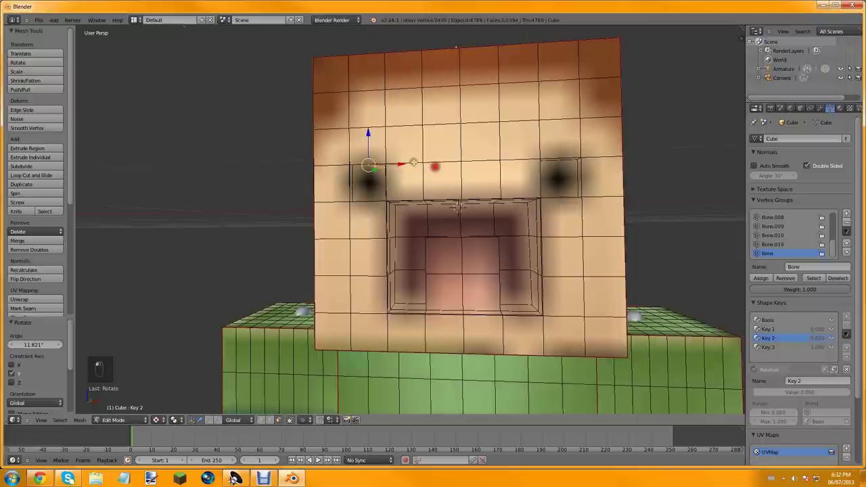
pyautogui.moveTo(368, 133); pyautogui.dragTo(368, 136)
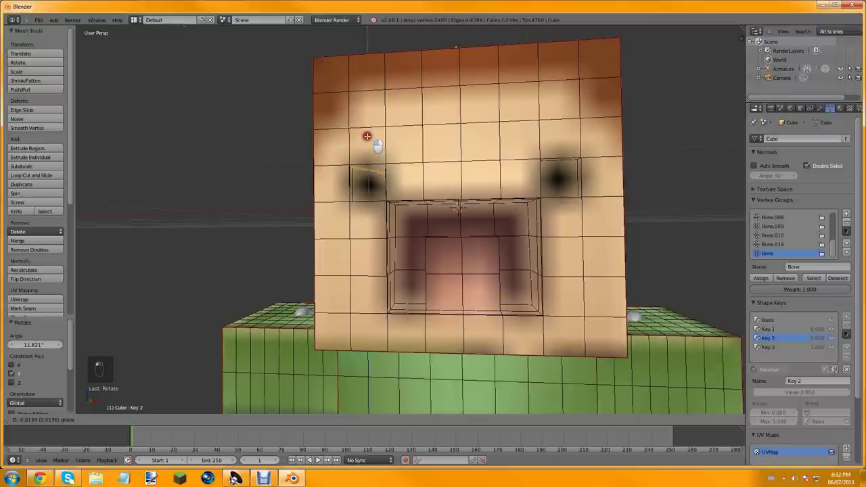
pyautogui.click(367, 136)
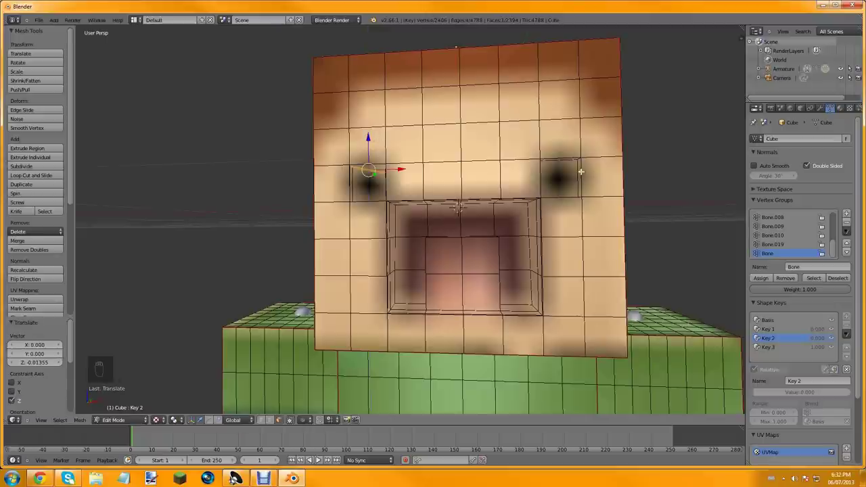
# Tilt the +X eye's upper eyelid face the opposite way and move it down slightly
pyautogui.rightClick(560, 158)
pyautogui.press('r')
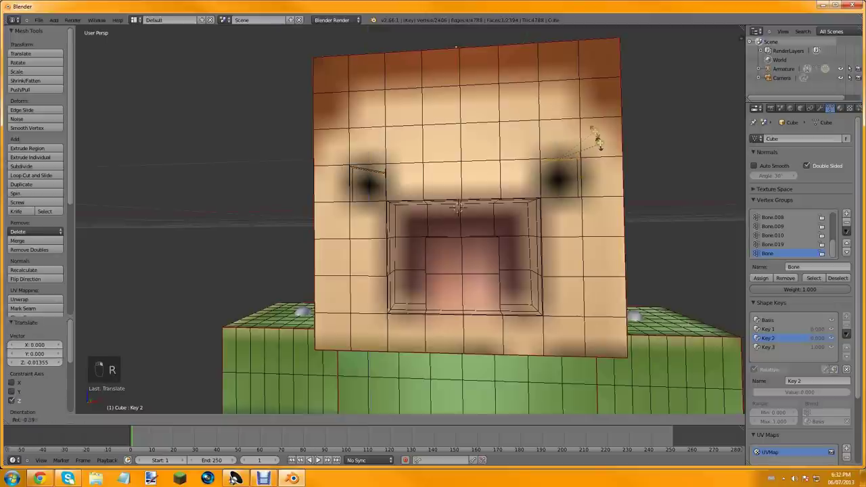
pyautogui.click(575, 128)
pyautogui.moveTo(558, 127); pyautogui.dragTo(558, 132)
# Leave edit mode, set Key 2's value to 1.000 and render the image to check the tilted eyelids
pyautogui.moveTo(595, 163); pyautogui.dragTo(575, 190, button='middle')
pyautogui.press('Tab')
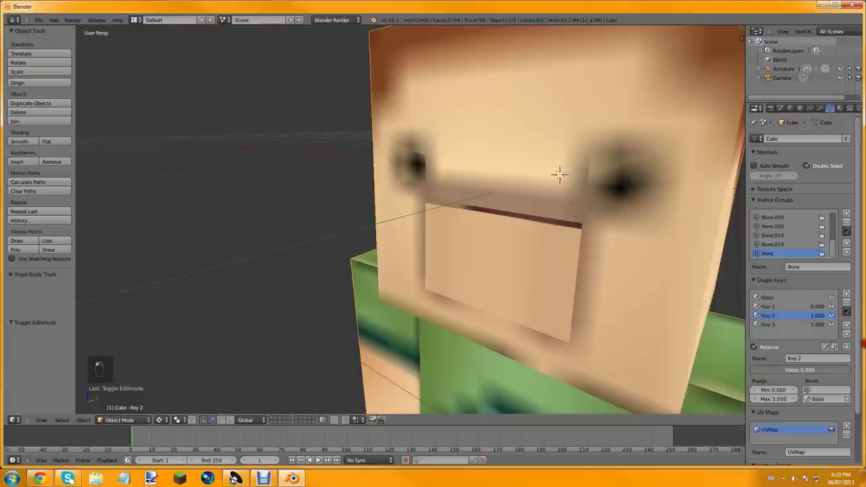
pyautogui.press('F12')
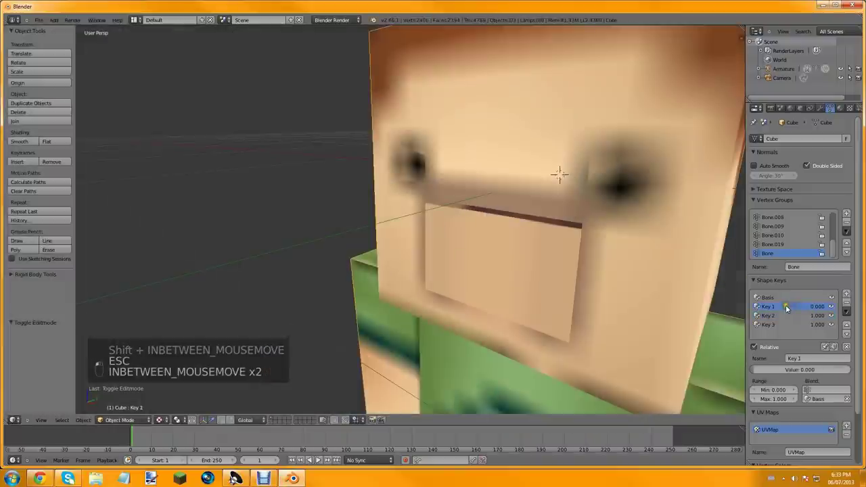
# Set Key 2's value back to 0, make Key 1 the active shape key and enter edit mode
pyautogui.click(779, 315)
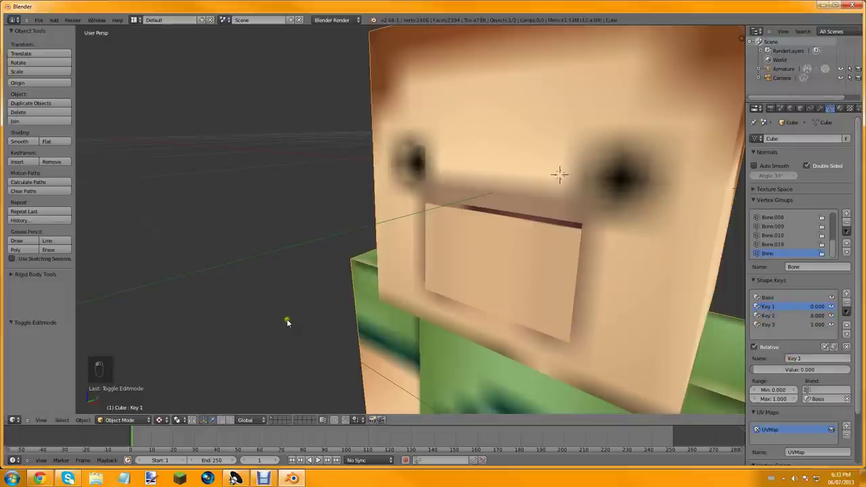
pyautogui.press('Tab')
pyautogui.moveTo(492, 179)
pyautogui.mouseDown(button='middle')
pyautogui.moveTo(524, 182)
pyautogui.moveTo(485, 180)
pyautogui.moveTo(495, 175)
pyautogui.mouseUp(button='middle')
# Select the +X eye's upper eyelid face, rotate it about 9.1° around Y and move it down about 0.014
pyautogui.rightClick(401, 156)
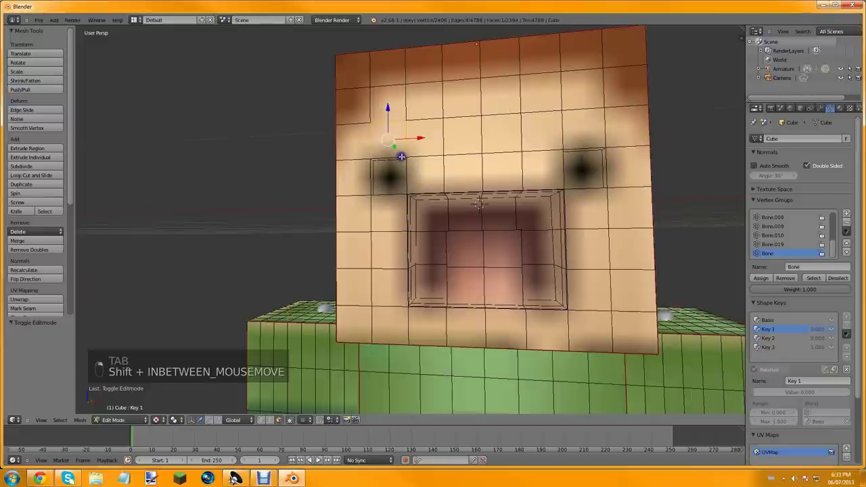
pyautogui.rightClick(397, 157)
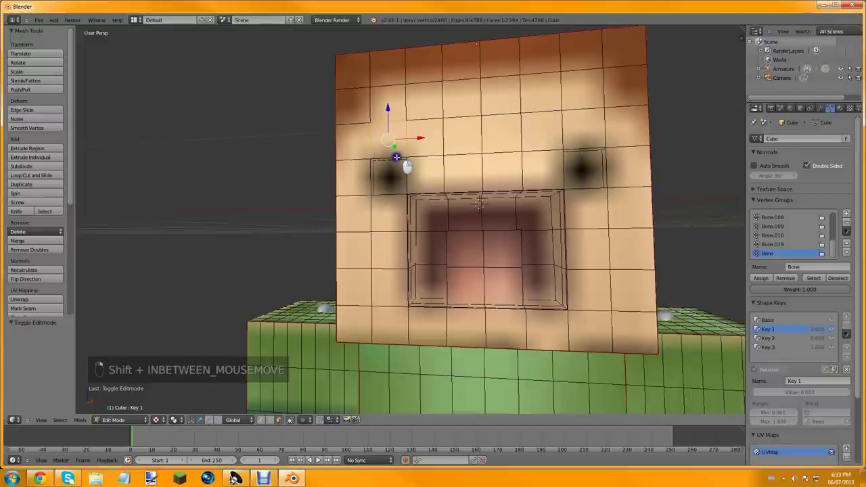
pyautogui.rightClick(397, 158)
pyautogui.keyDown('shift'); pyautogui.rightClick(581, 150); pyautogui.keyUp('shift')
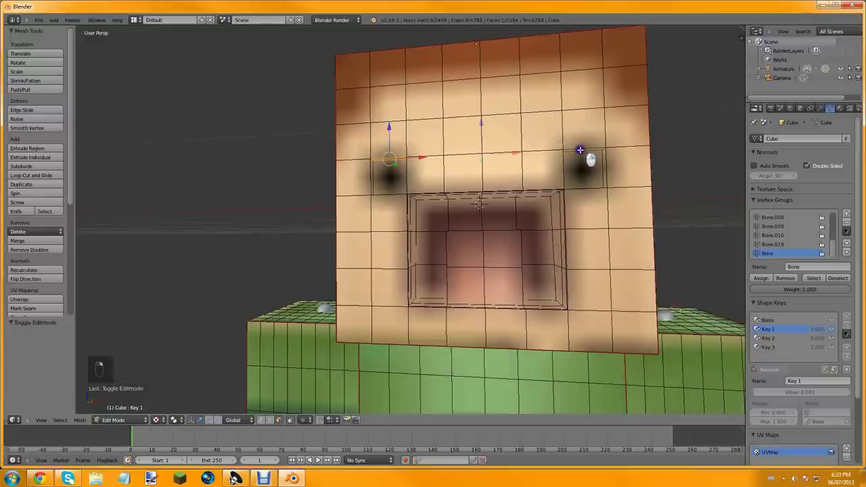
pyautogui.rightClick(575, 150)
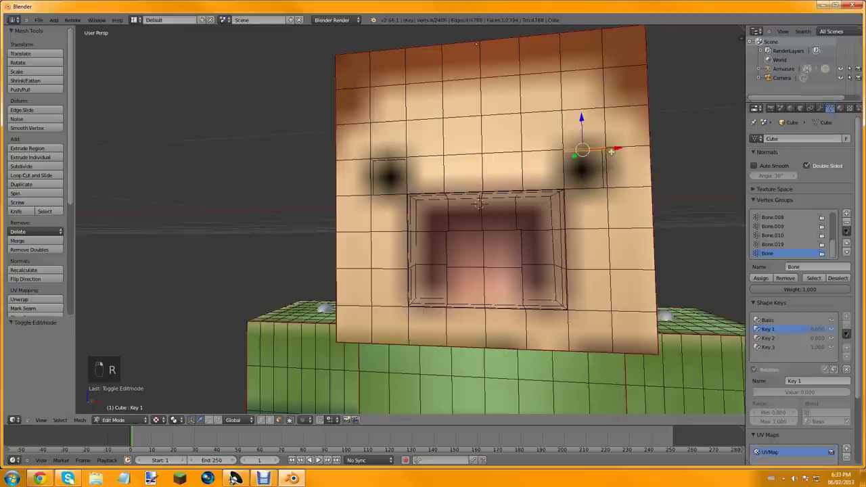
pyautogui.press('r')
pyautogui.press('x')
pyautogui.press('y')
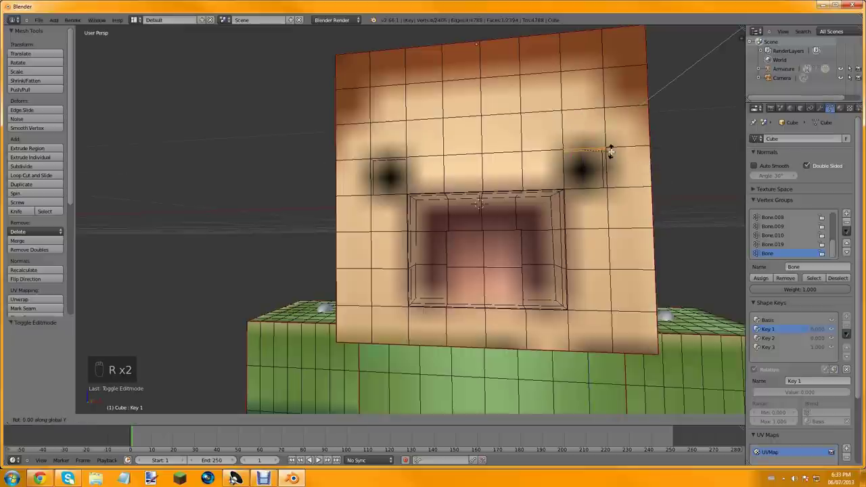
pyautogui.click(624, 160)
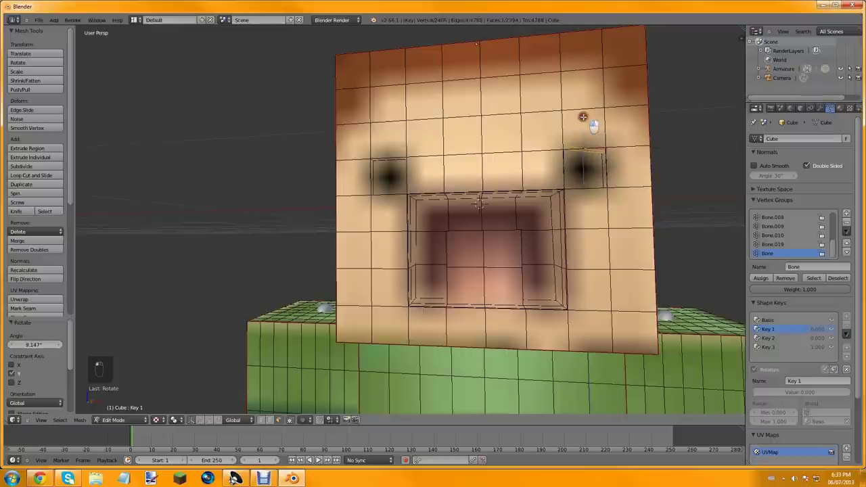
pyautogui.moveTo(583, 117); pyautogui.dragTo(581, 136)
# Select the −X eye's upper eyelid face, rotate it about −16° around Y and move it down about 0.018
pyautogui.rightClick(396, 156)
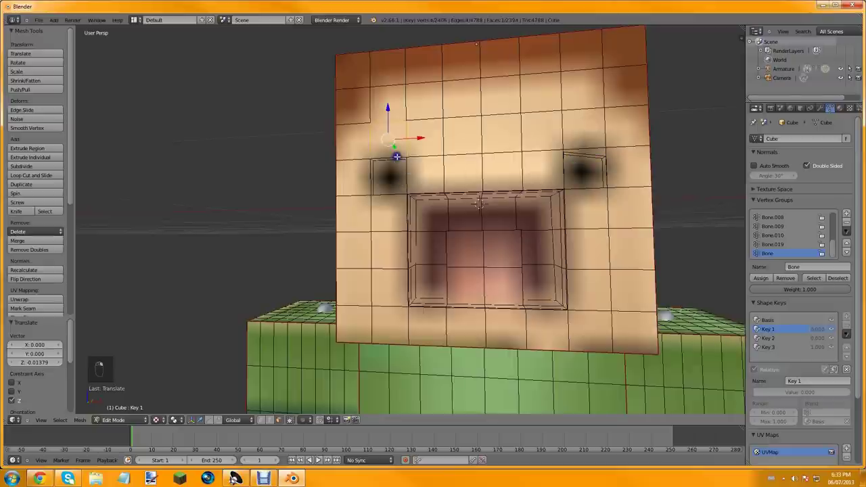
pyautogui.rightClick(398, 157)
pyautogui.rightClick(391, 158)
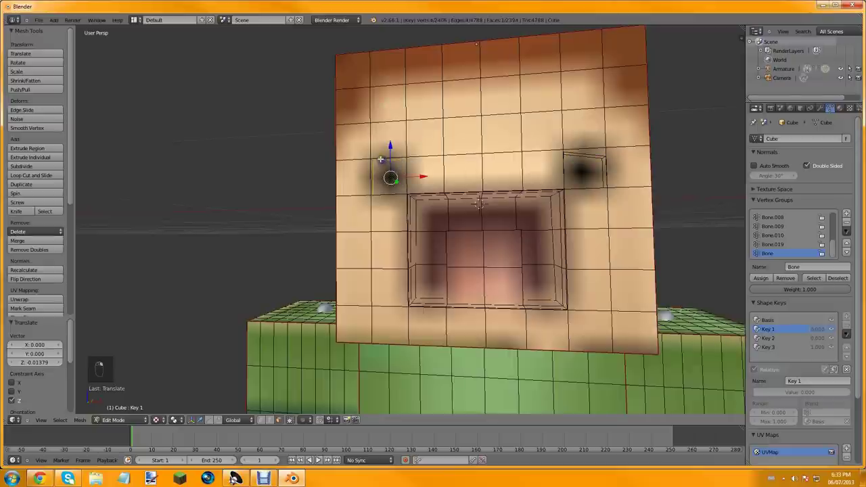
pyautogui.scroll(3, 384, 161)
pyautogui.scroll(-1, 386, 161)
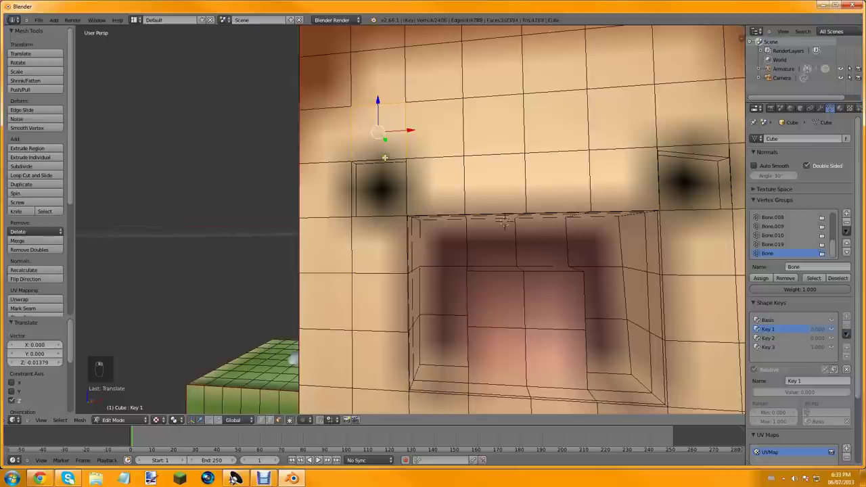
pyautogui.rightClick(389, 161)
pyautogui.press('r')
pyautogui.press('z')
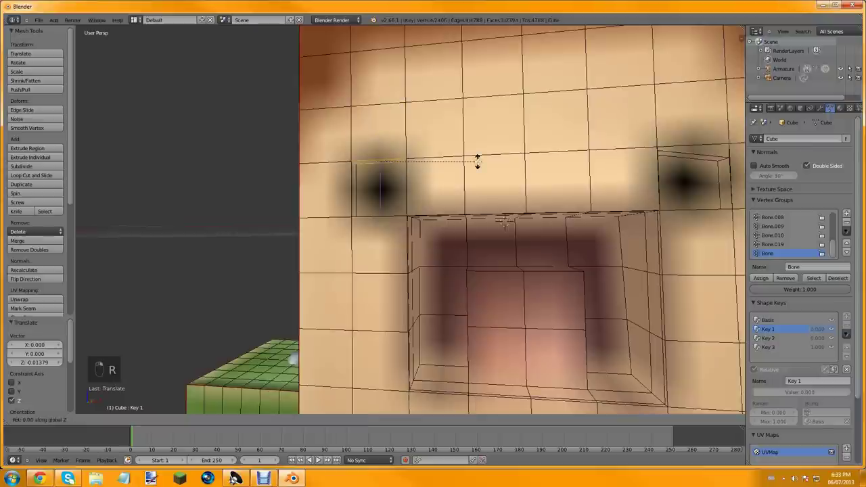
pyautogui.press('y')
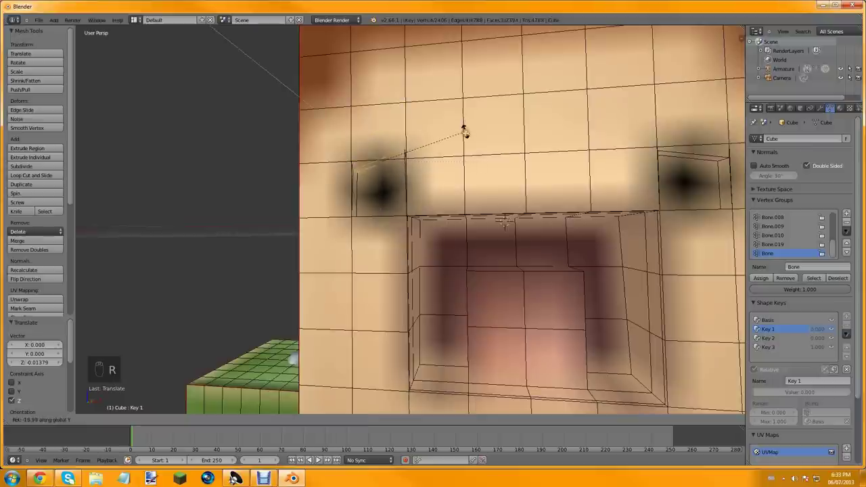
pyautogui.click(419, 128)
pyautogui.press('g')
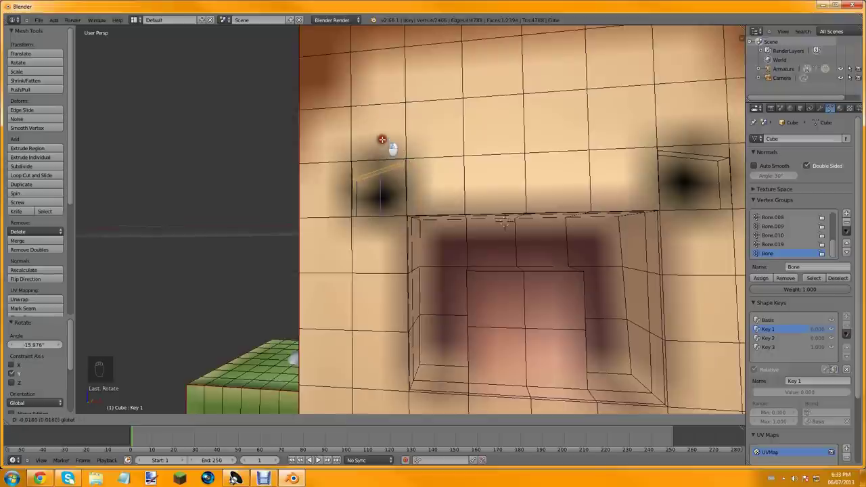
pyautogui.click(381, 140)
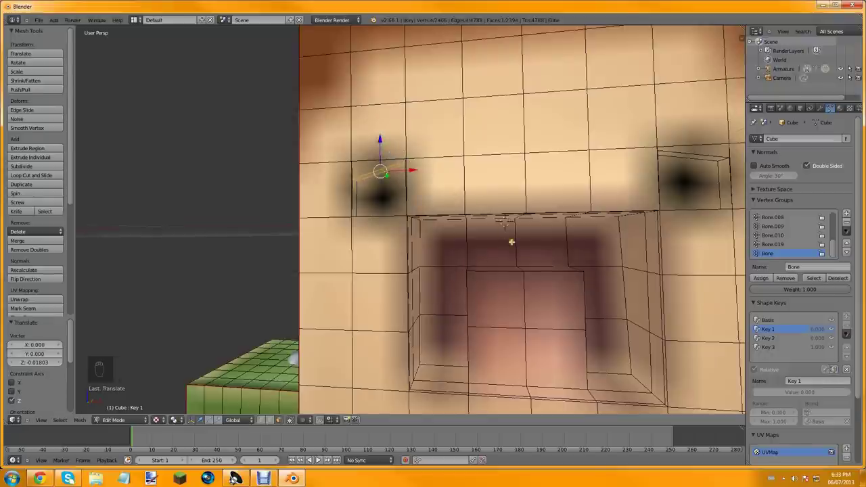
# Leave edit mode, make Key 3 the active shape key and set its value to 0
pyautogui.press('Tab')
pyautogui.scroll(-1, 450, 208)
pyautogui.moveTo(451, 209); pyautogui.dragTo(423, 230, button='middle')
pyautogui.scroll(-1, 652, 288)
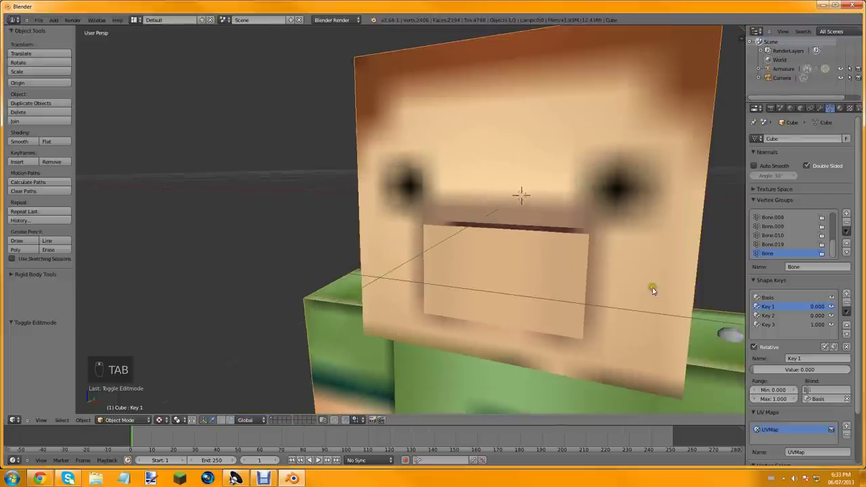
pyautogui.click(764, 327)
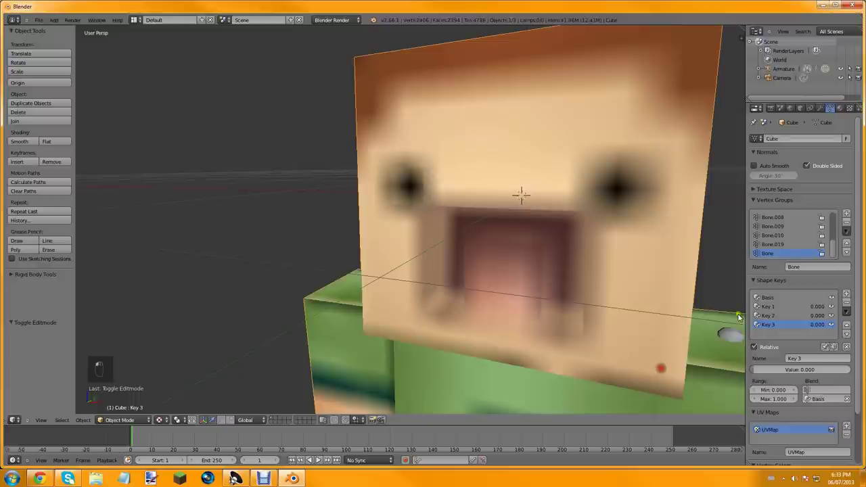
# Set Key 1's value to 1.000, render the image to check the eyelids and return to the 3D view
pyautogui.click(769, 307)
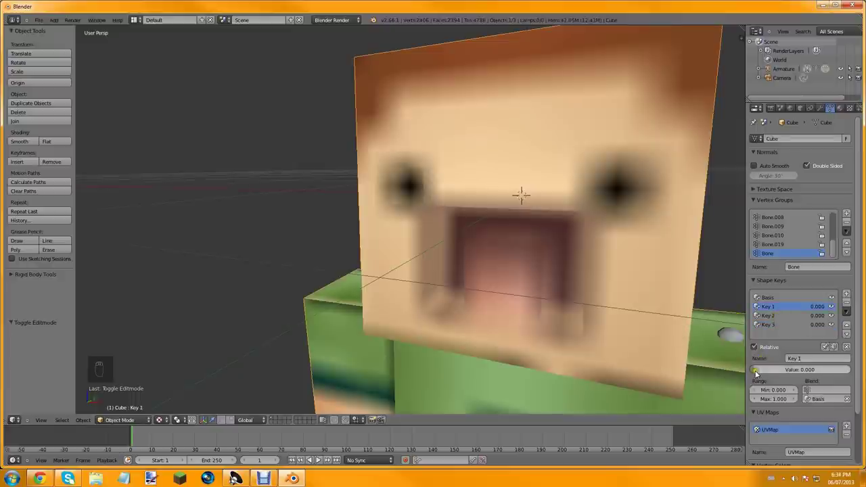
pyautogui.moveTo(756, 372); pyautogui.dragTo(846, 373)
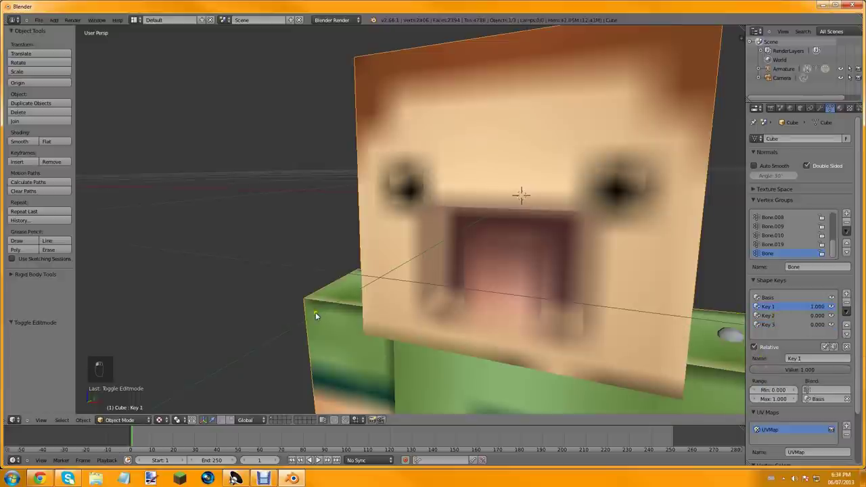
pyautogui.press('F12')
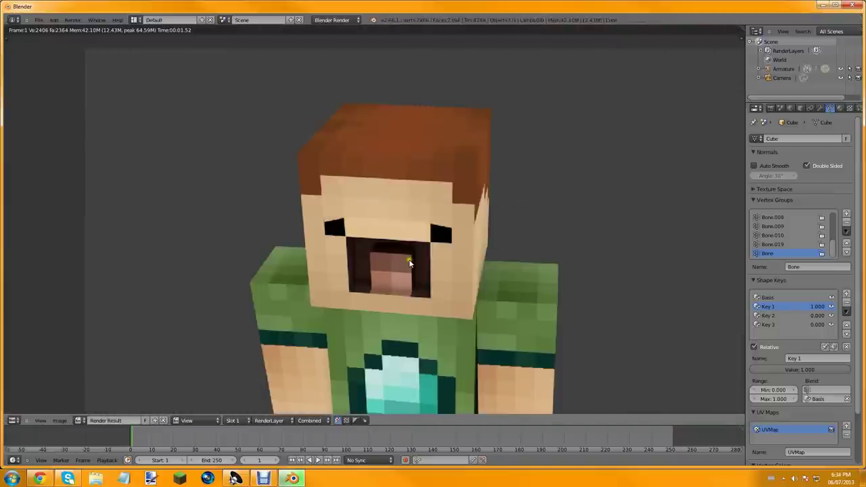
pyautogui.press('Escape')
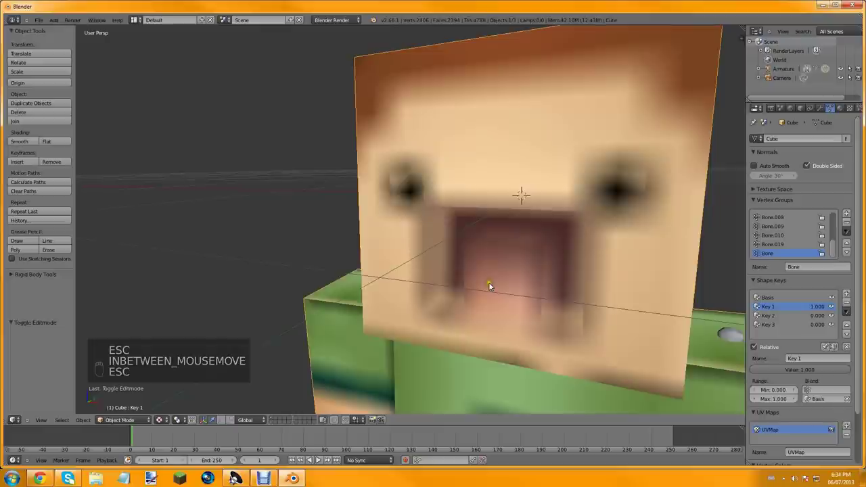
# Rename the shape key Key 1 as Sad
pyautogui.click(801, 362)
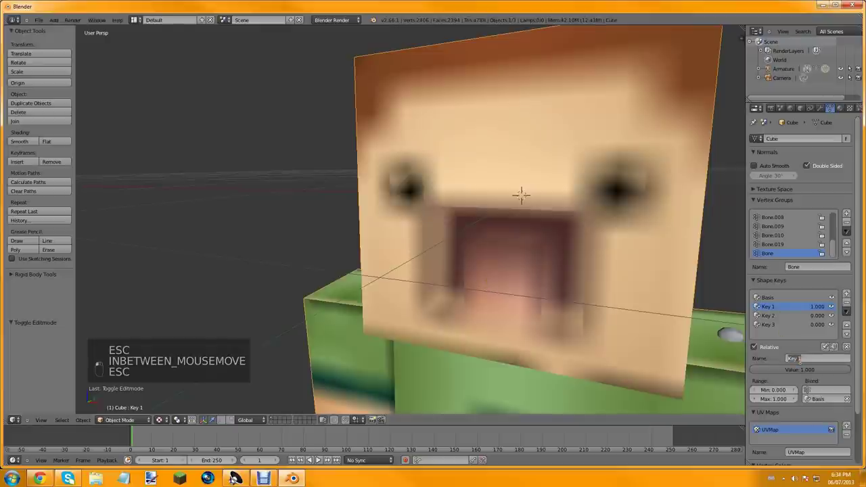
pyautogui.write('sad')
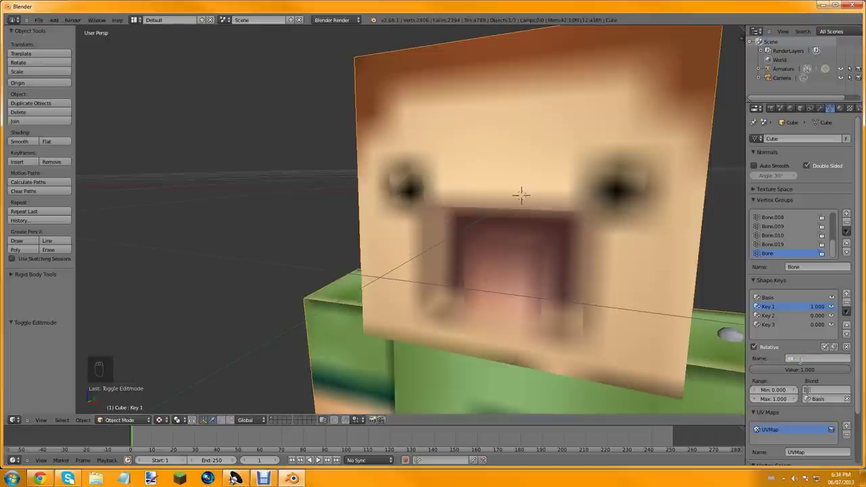
pyautogui.press('BackSpace')
pyautogui.press('Return')
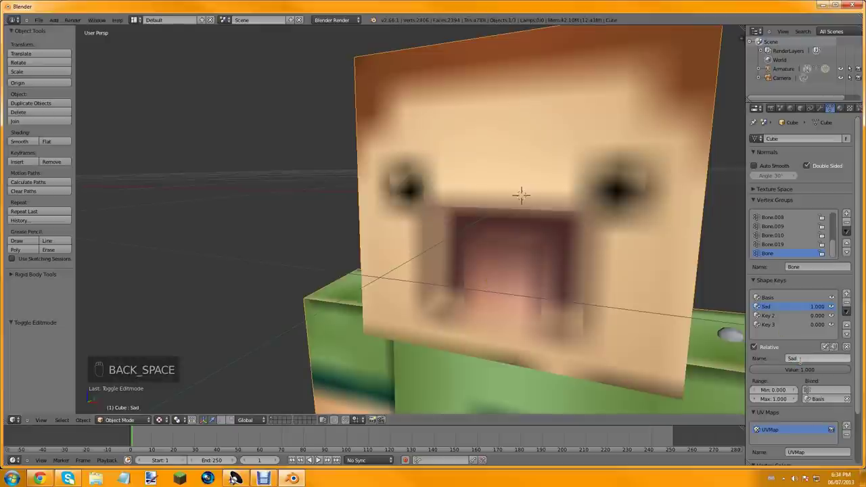
# Rename the shape key Key 2 as Mad
pyautogui.click(791, 315)
pyautogui.click(795, 360)
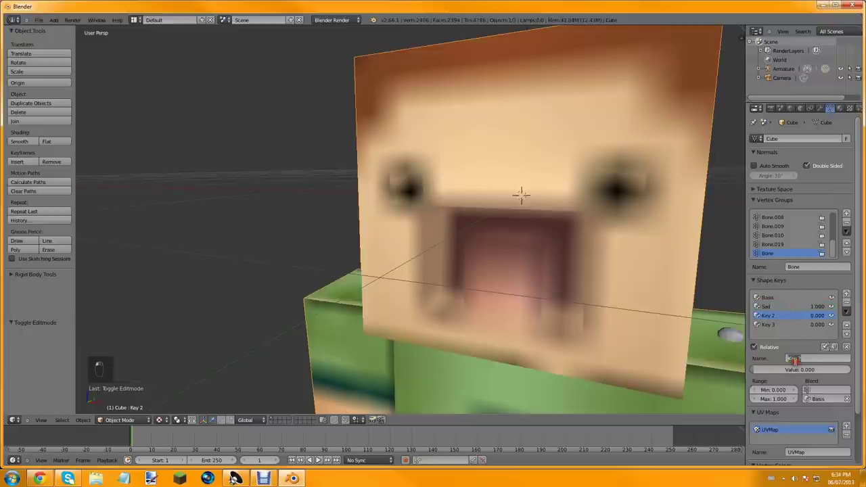
pyautogui.press('BackSpace')
pyautogui.write('Mad')
pyautogui.press('Return')
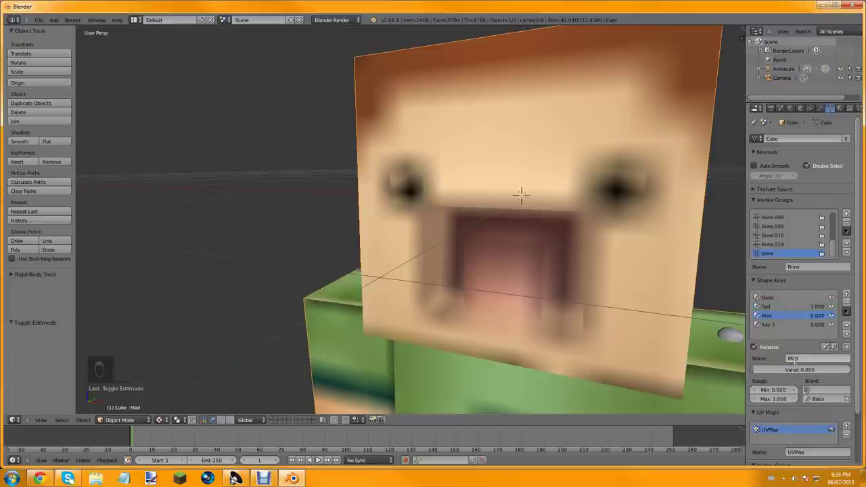
# Rename the shape key Key 3 as Mouth
pyautogui.click(799, 325)
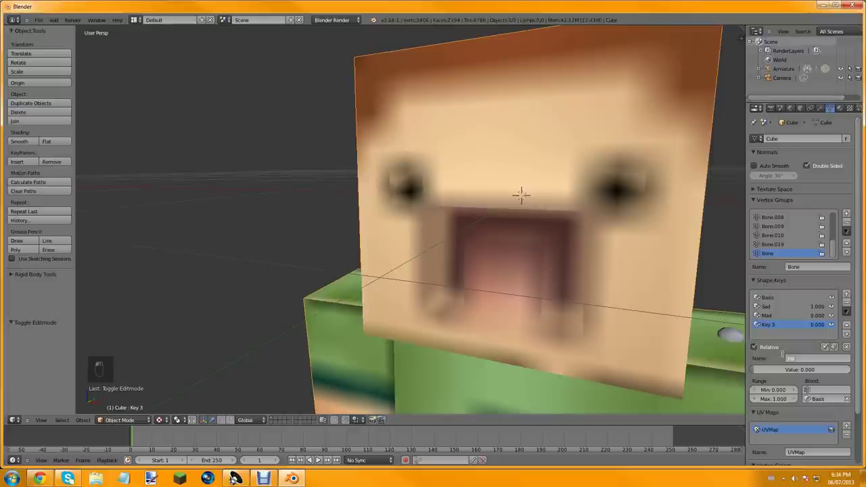
pyautogui.press('BackSpace')
pyautogui.press('BackSpace')
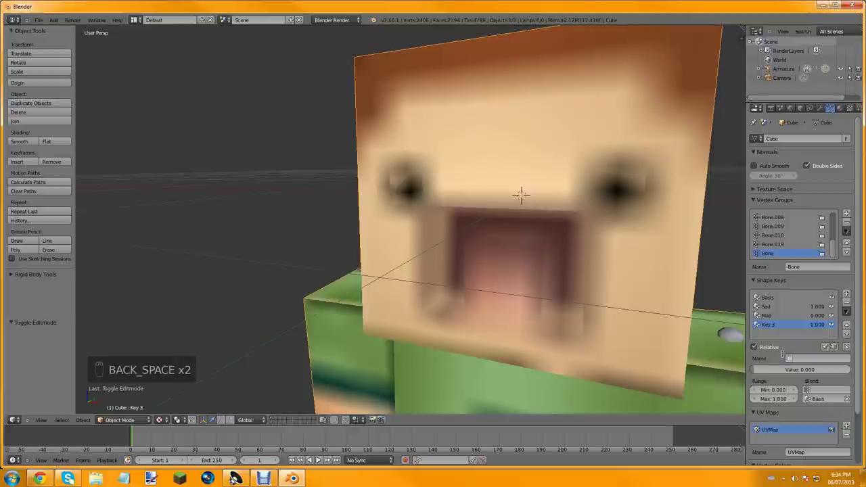
pyautogui.write('Mouth')
pyautogui.press('Return')
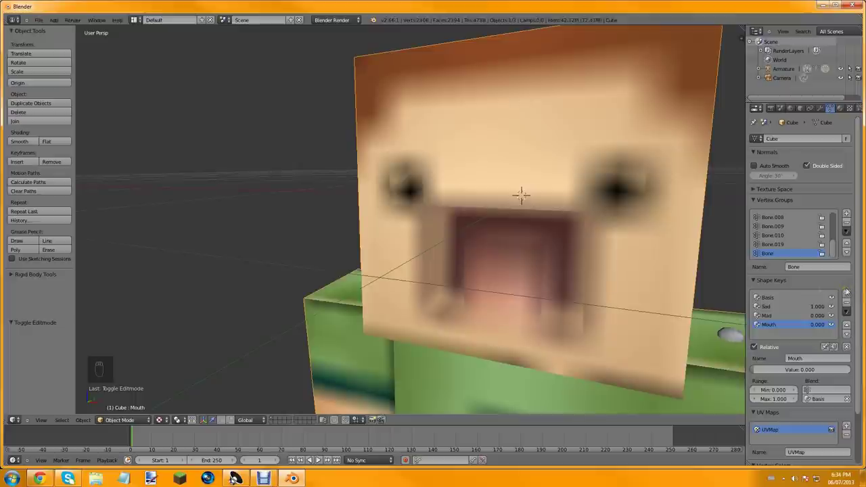
pyautogui.moveTo(551, 255)
pyautogui.mouseDown(button='middle')
pyautogui.moveTo(547, 226)
pyautogui.moveTo(516, 213)
pyautogui.moveTo(545, 245)
pyautogui.mouseUp(button='middle')
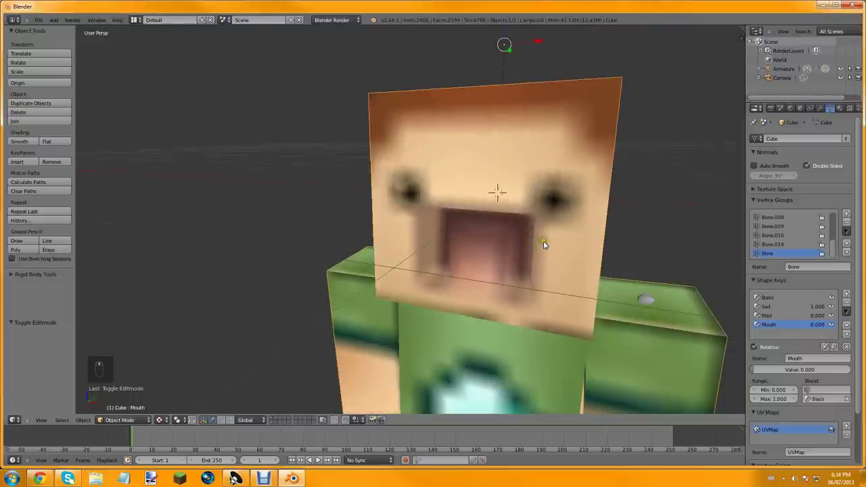
pyautogui.click(847, 295)
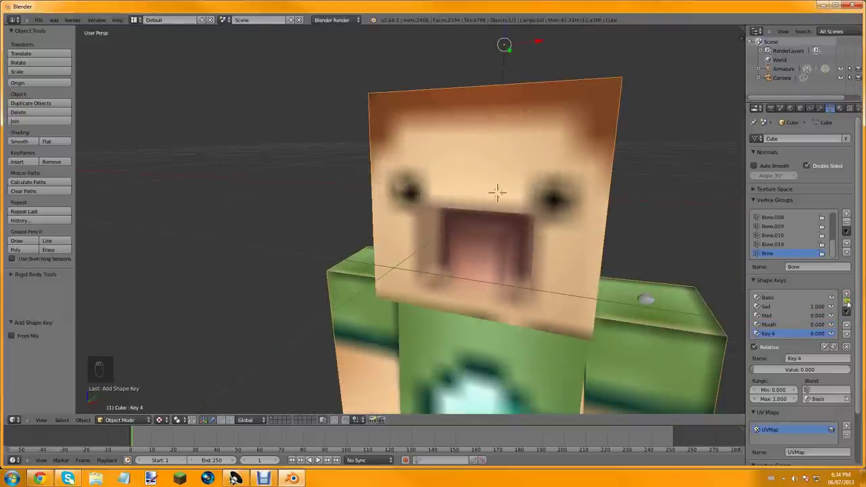
pyautogui.click(847, 304)
pyautogui.click(771, 297)
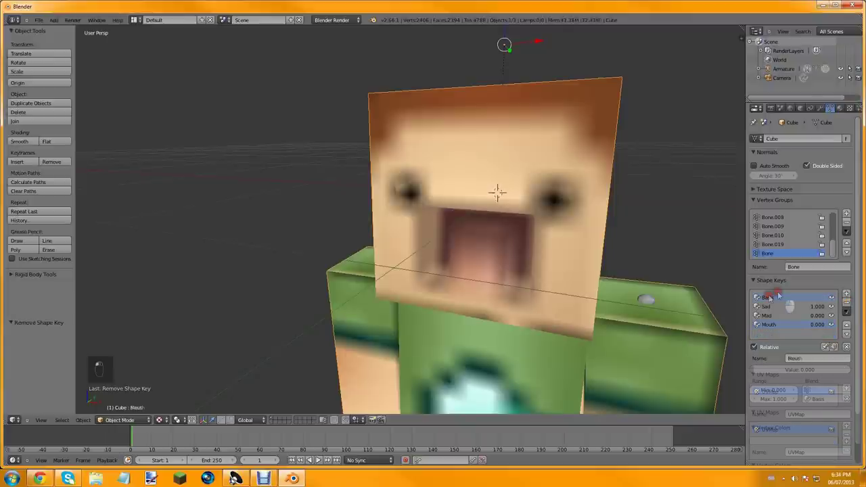
# Add a new shape key below Mouth and set the Sad key's value to 0
pyautogui.click(846, 294)
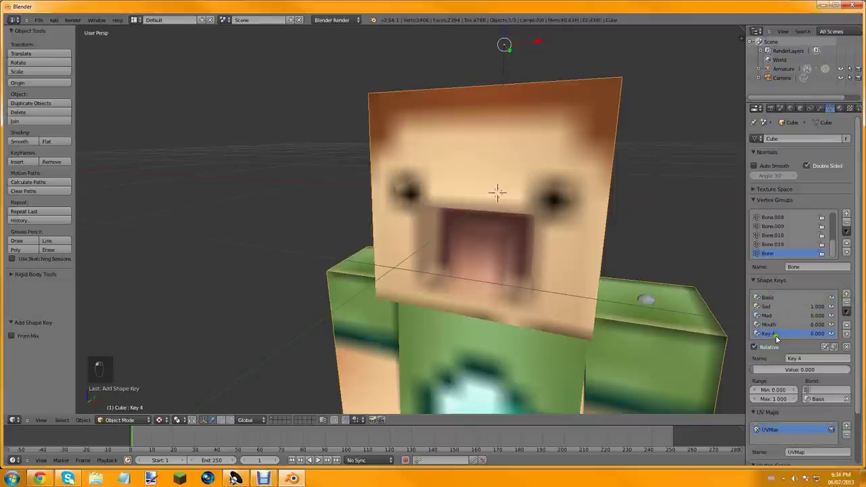
pyautogui.click(817, 358)
pyautogui.click(790, 330)
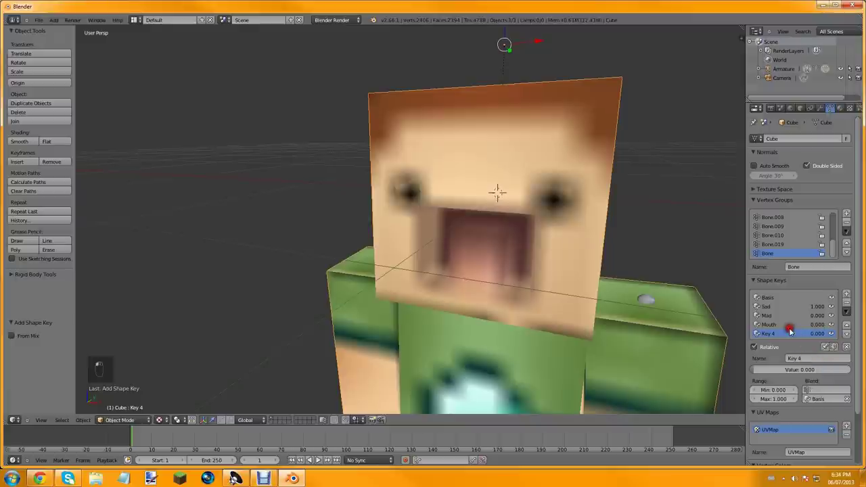
pyautogui.click(769, 317)
pyautogui.click(769, 307)
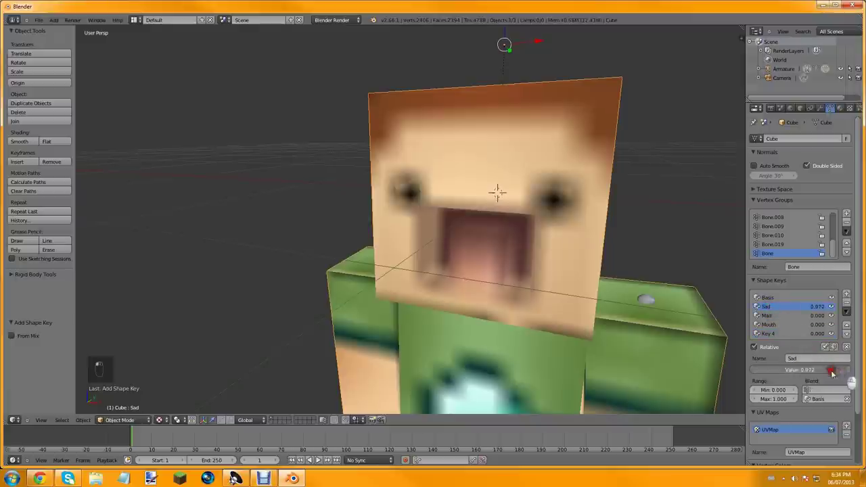
pyautogui.moveTo(836, 371); pyautogui.dragTo(691, 377)
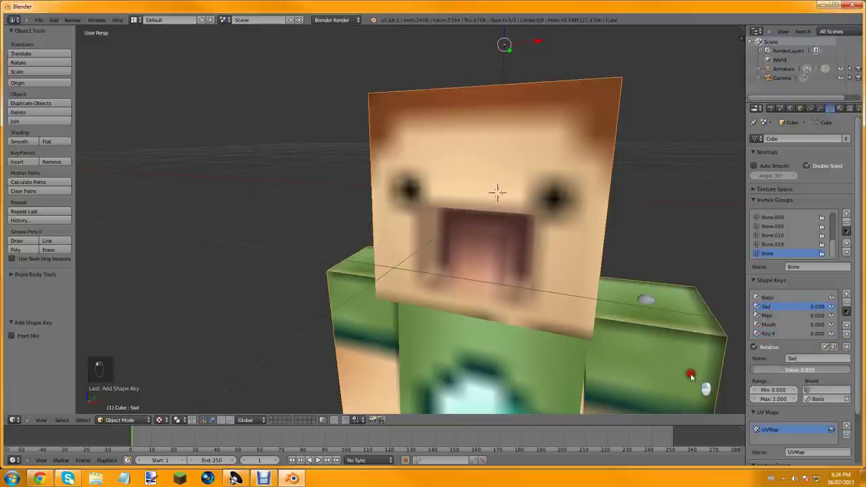
# Rename the shape key Key 4 as Happy
pyautogui.click(777, 334)
pyautogui.click(793, 359)
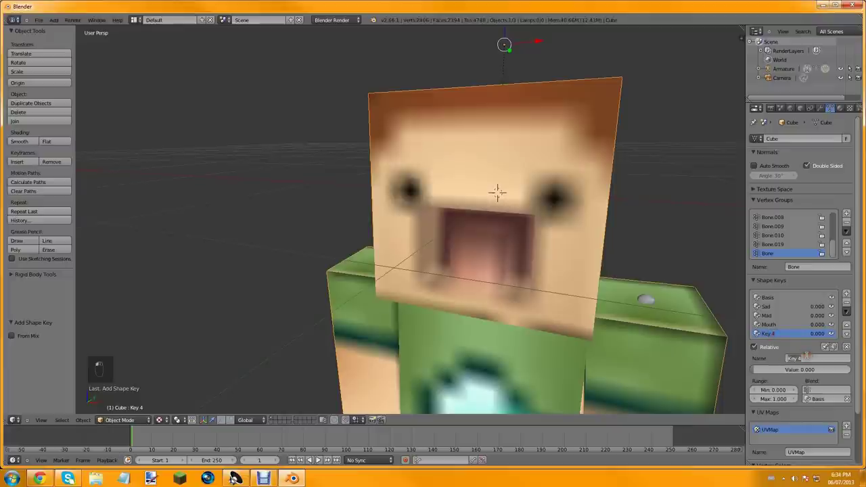
pyautogui.write('P')
pyautogui.press('Return')
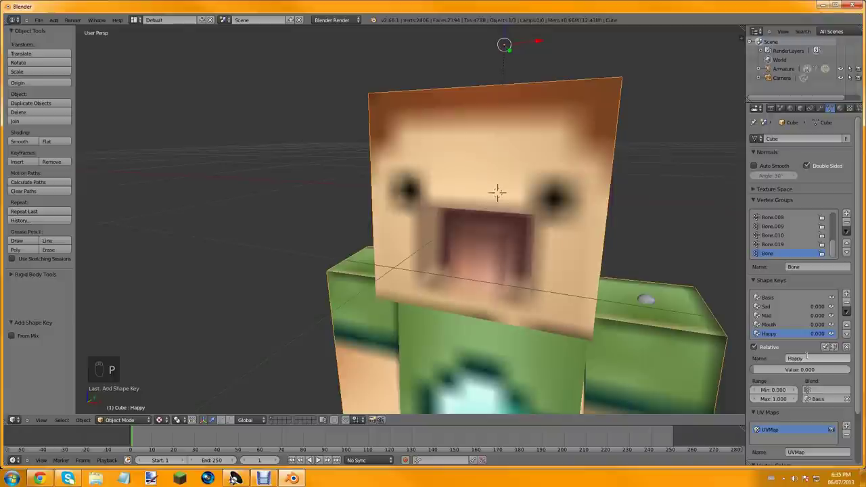
# In edit mode on the Happy key, rotate the lower lip's face below the viewer's-left eye about 17.5° around Y and scale it by about 1.066
pyautogui.press('Tab')
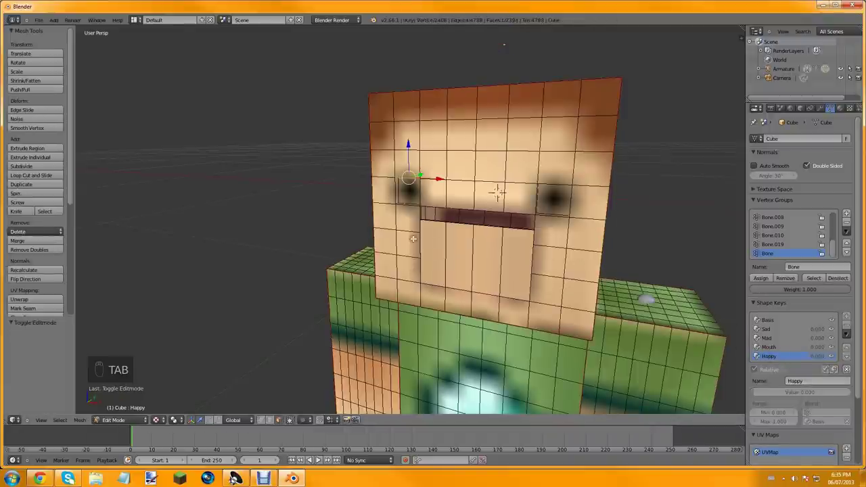
pyautogui.moveTo(413, 238); pyautogui.dragTo(386, 237, button='middle')
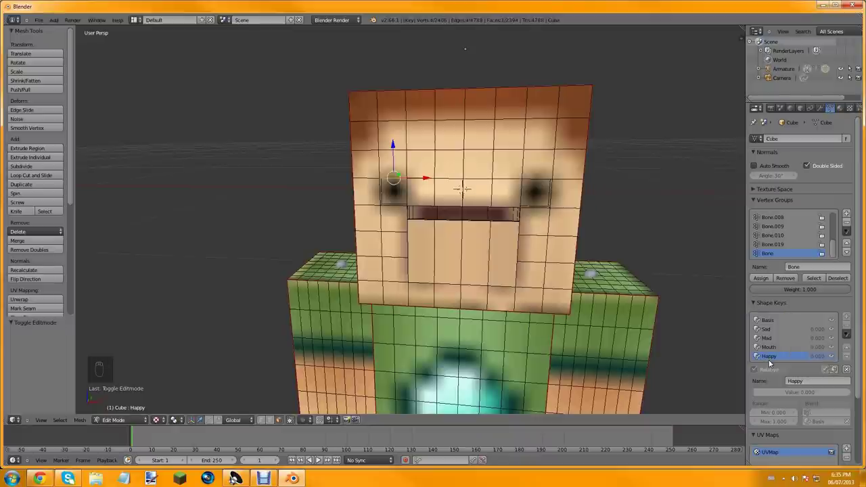
pyautogui.scroll(4, 492, 172)
pyautogui.moveTo(491, 172); pyautogui.dragTo(477, 213, button='middle')
pyautogui.rightClick(480, 211)
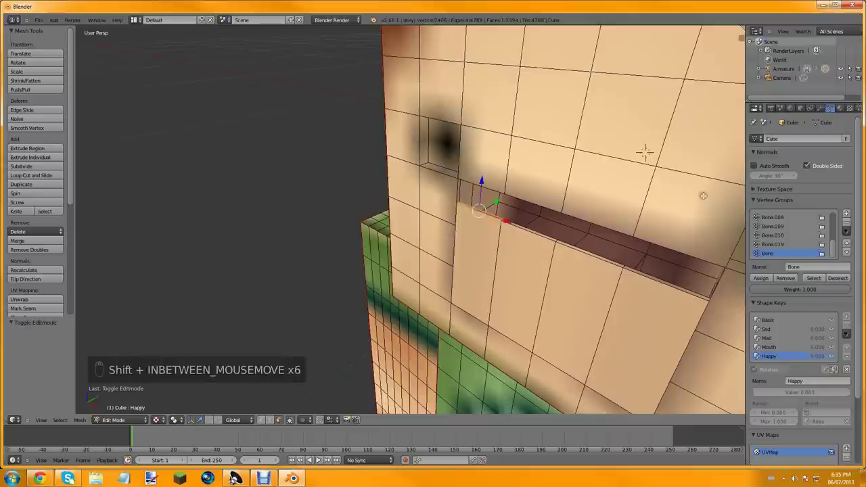
pyautogui.press('r')
pyautogui.press('y')
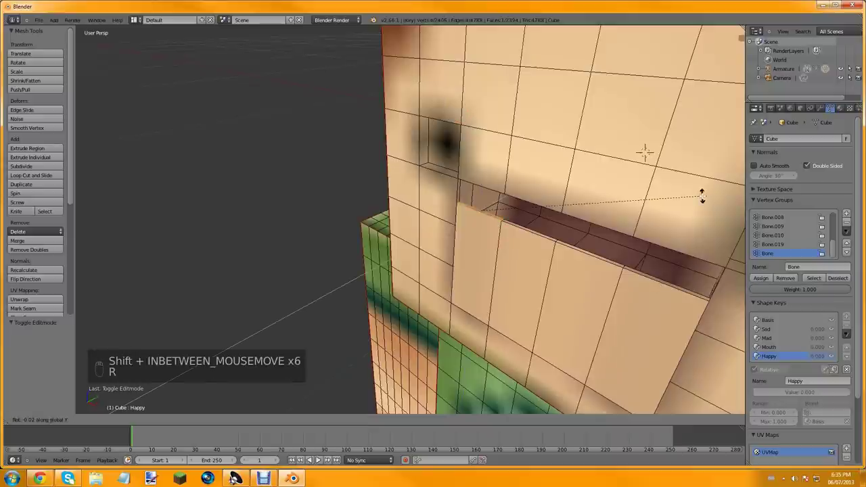
pyautogui.click(682, 260)
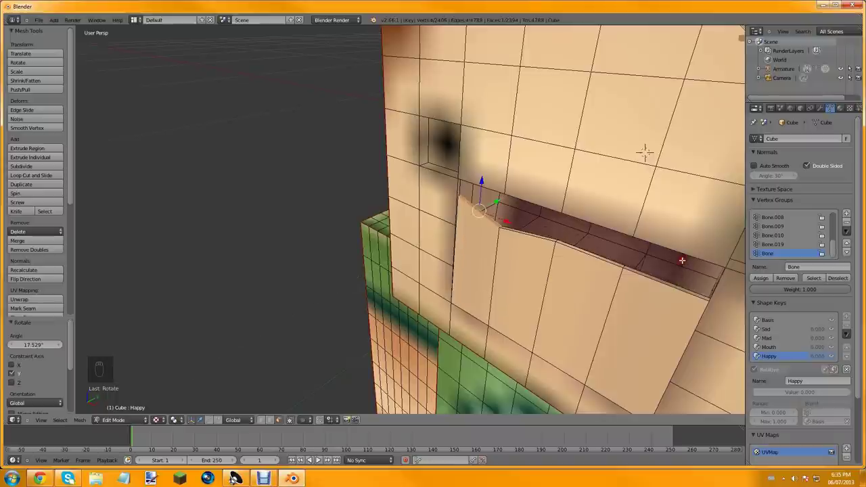
pyautogui.press('s')
pyautogui.click(637, 270)
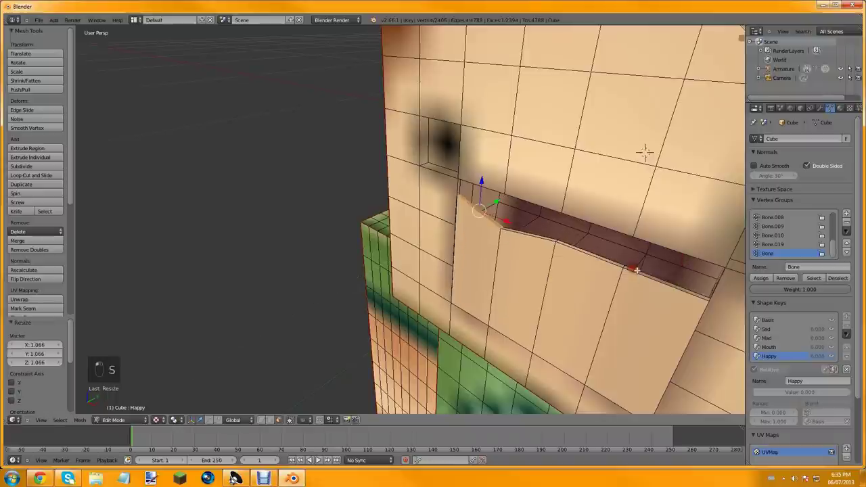
# Rotate the lower lip's face at the opposite mouth corner to slope upward and outward, and scale it by about 1.112
pyautogui.press('r')
pyautogui.click(709, 288)
pyautogui.press('s')
pyautogui.click(719, 287)
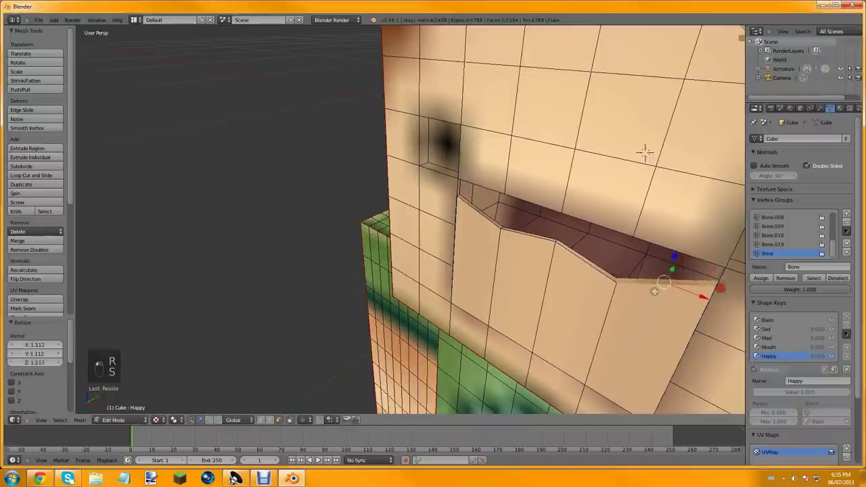
# Leave edit mode and set the Happy shape key's value to 1.000
pyautogui.scroll(-5, 655, 292)
pyautogui.moveTo(655, 292); pyautogui.dragTo(618, 248, button='middle')
pyautogui.scroll(1, 618, 247)
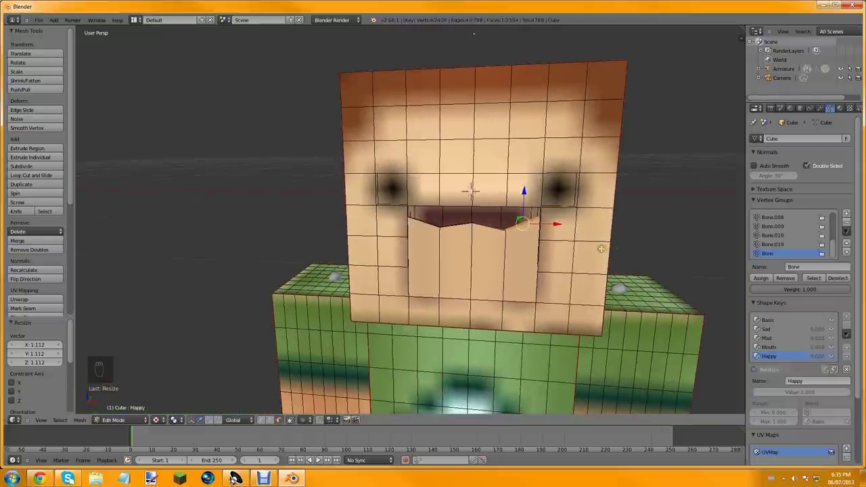
pyautogui.press('Tab')
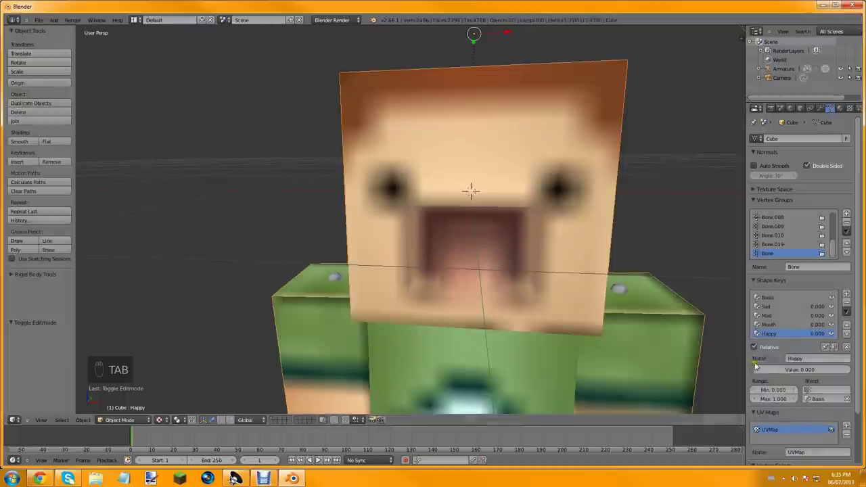
pyautogui.moveTo(778, 370); pyautogui.dragTo(864, 360)
# Render the image to check the smiling mouth and return to the 3D view, keeping Happy's value at 1.000
pyautogui.press('F12')
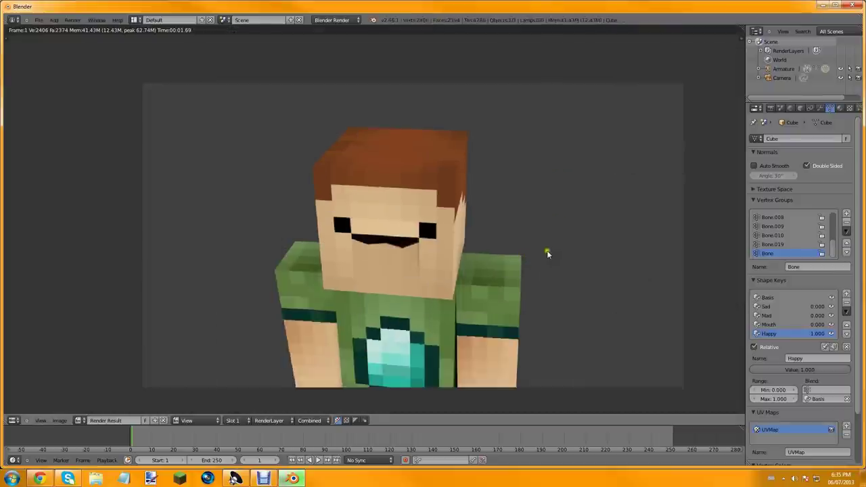
pyautogui.scroll(-1, 548, 254)
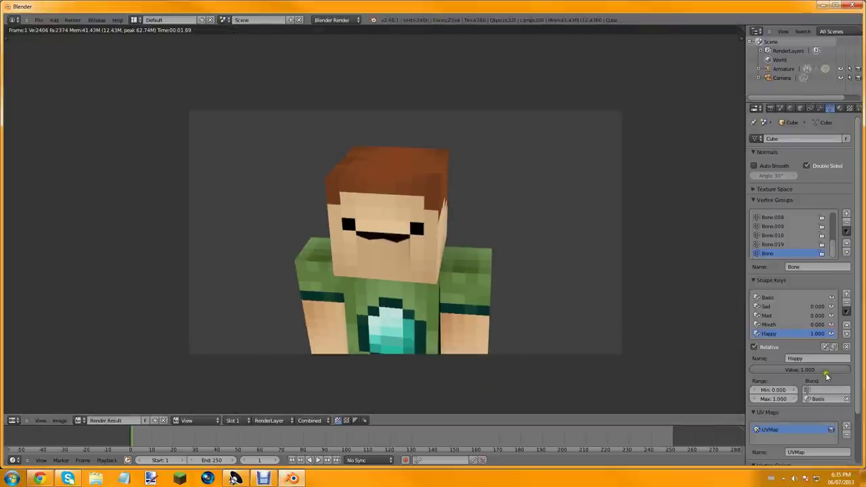
pyautogui.press('Escape')
pyautogui.moveTo(836, 370); pyautogui.dragTo(864, 350)
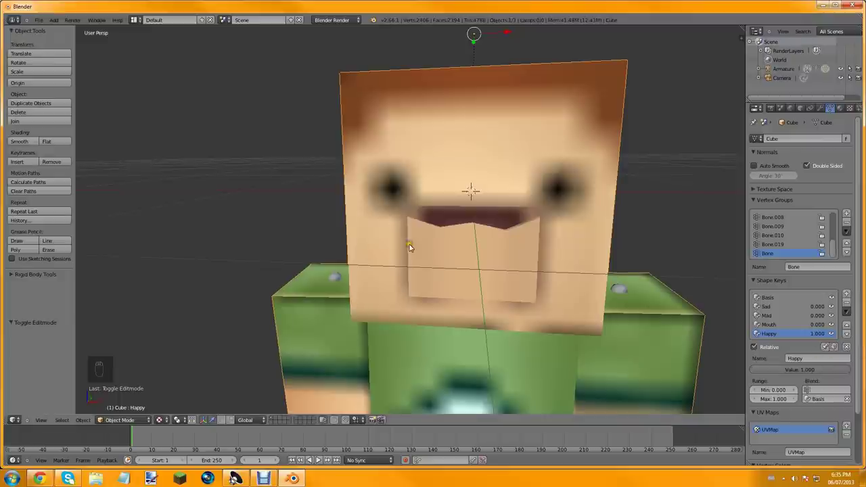
pyautogui.scroll(-2, 411, 246)
pyautogui.moveTo(411, 246); pyautogui.dragTo(367, 251, button='middle')
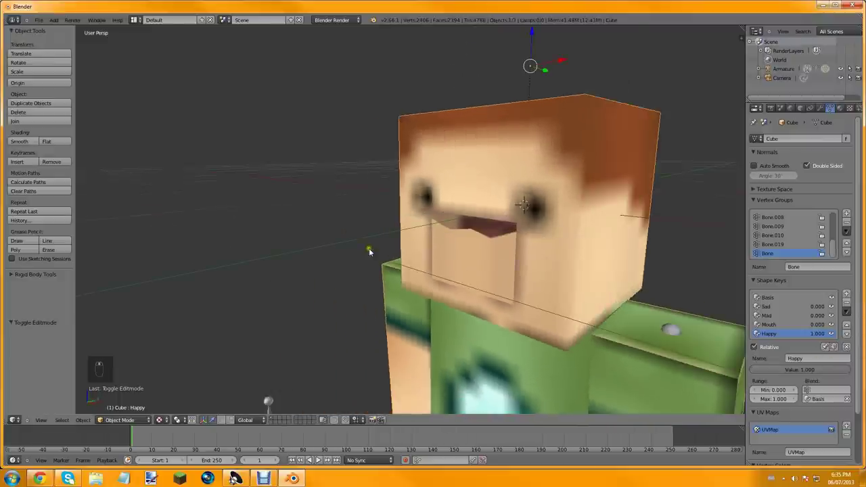
pyautogui.click(264, 478)
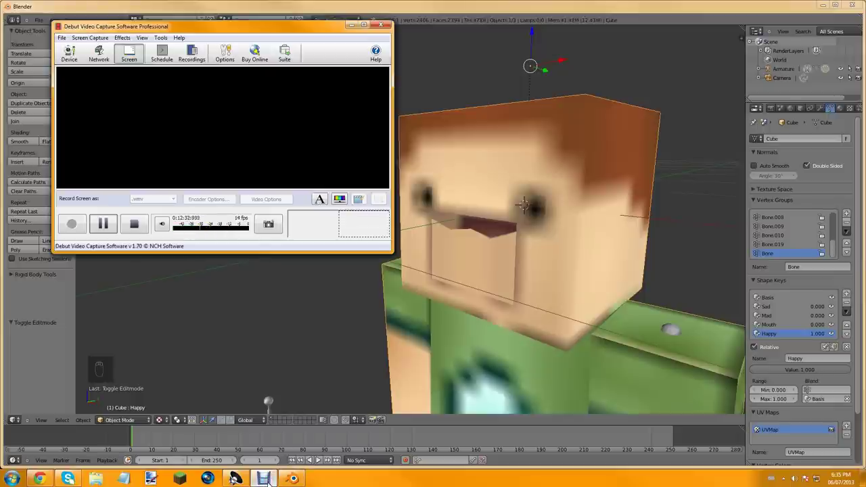
pyautogui.click(264, 478)
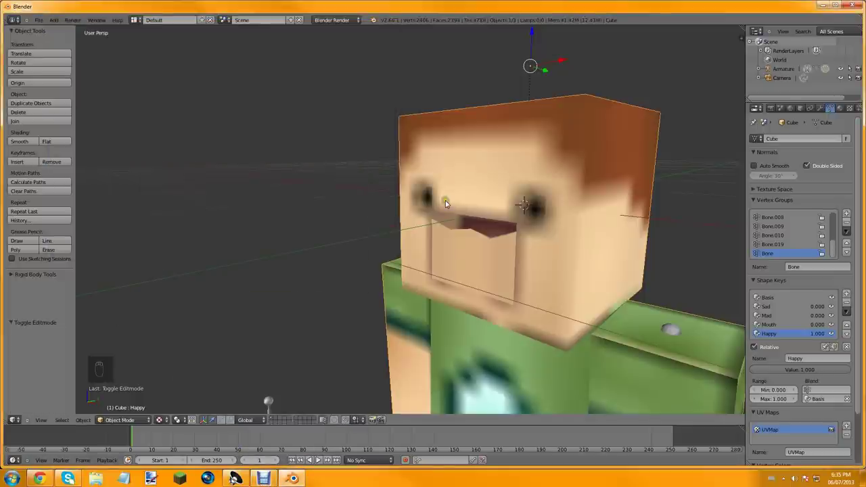
pyautogui.scroll(-4, 441, 193)
pyautogui.moveTo(440, 176); pyautogui.dragTo(467, 178, button='middle')
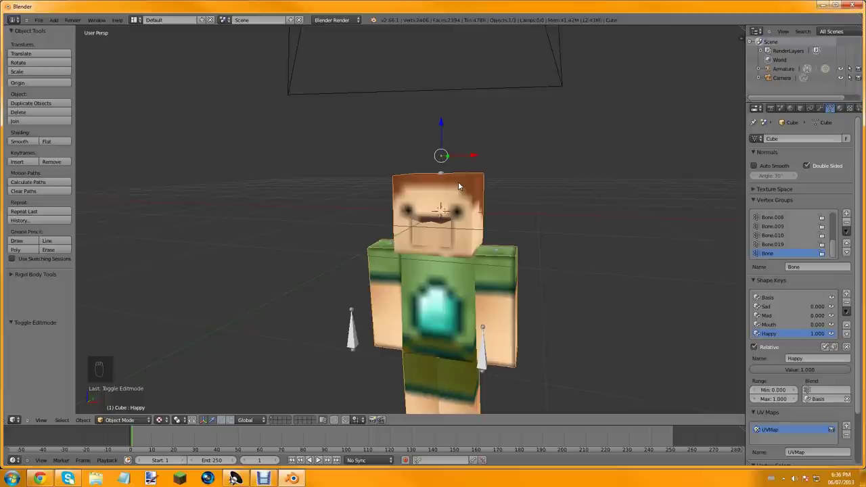
pyautogui.click(263, 478)
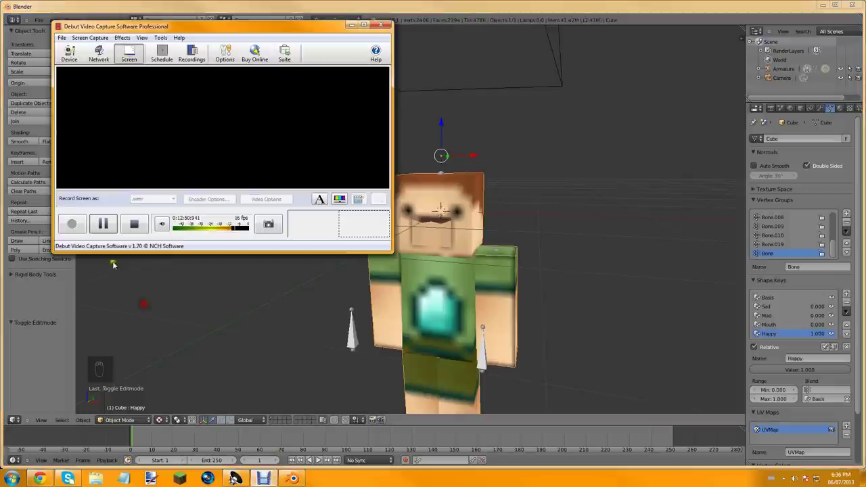